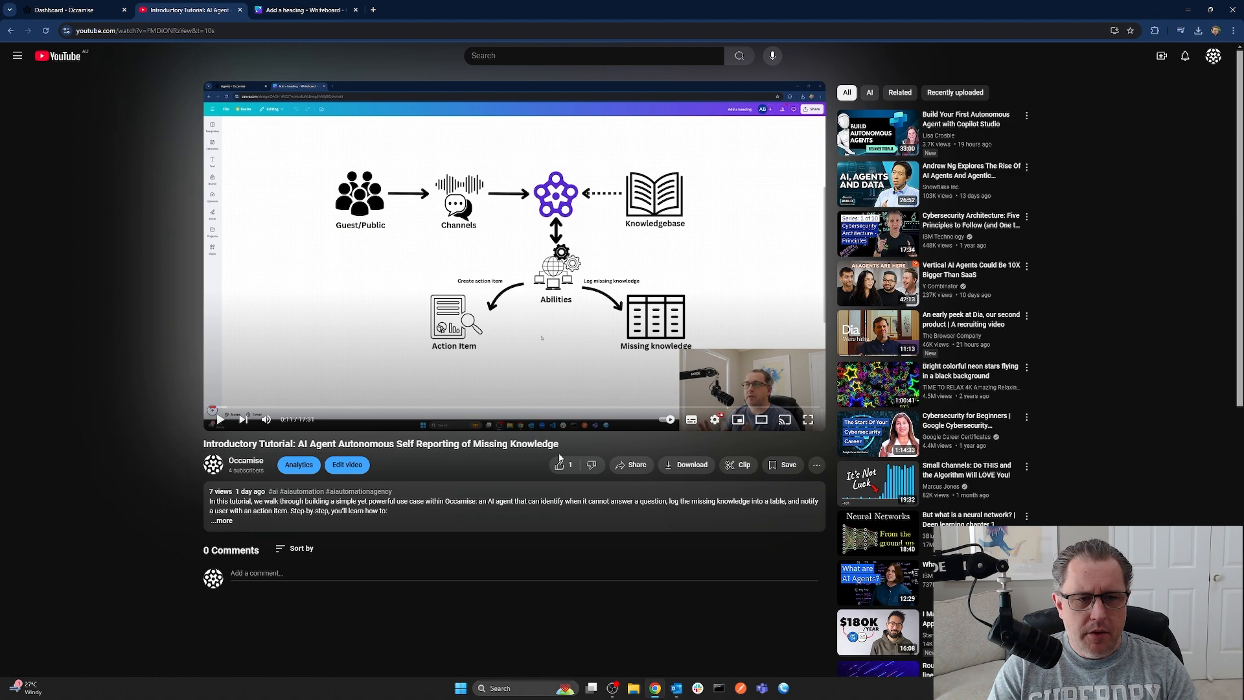
Switch to the Canva whiteboard and scroll up to the Guest/Public, Channels and Knowledgebase diagram
left_click(303, 10)
scroll(501, 429, "up", 13)
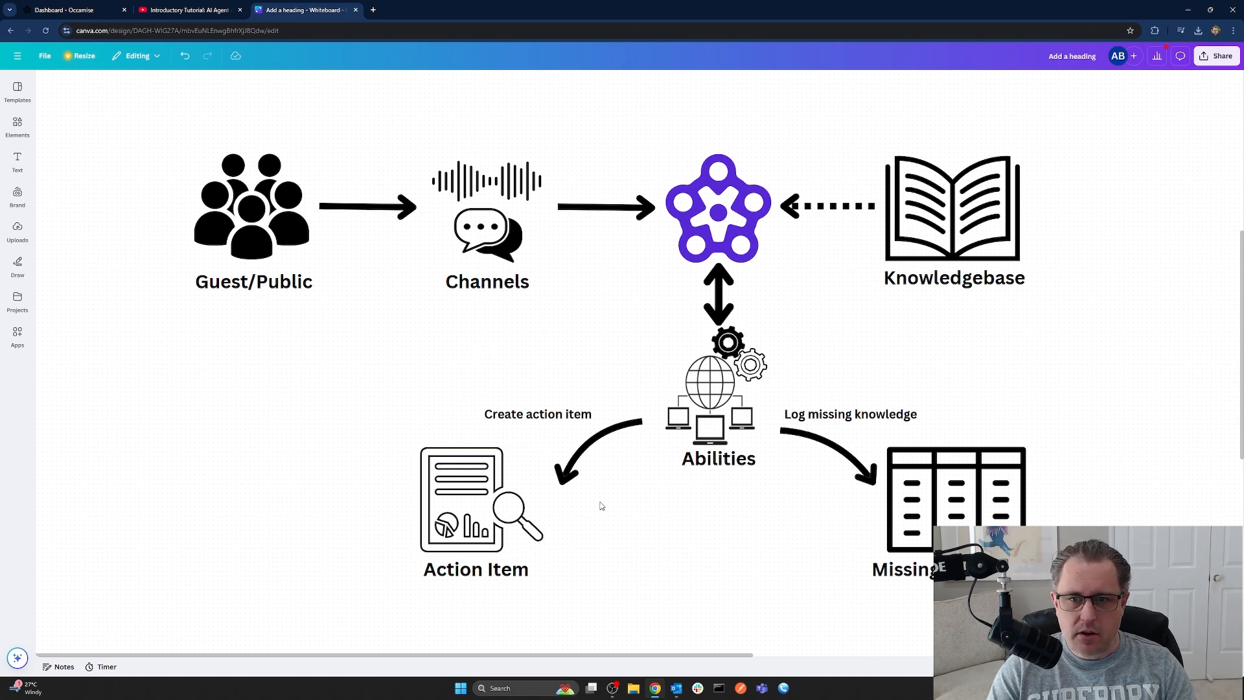
Scroll the whiteboard to review the 'Daily at 9am' missing-knowledge report diagram
scroll(625, 465, "down", 10)
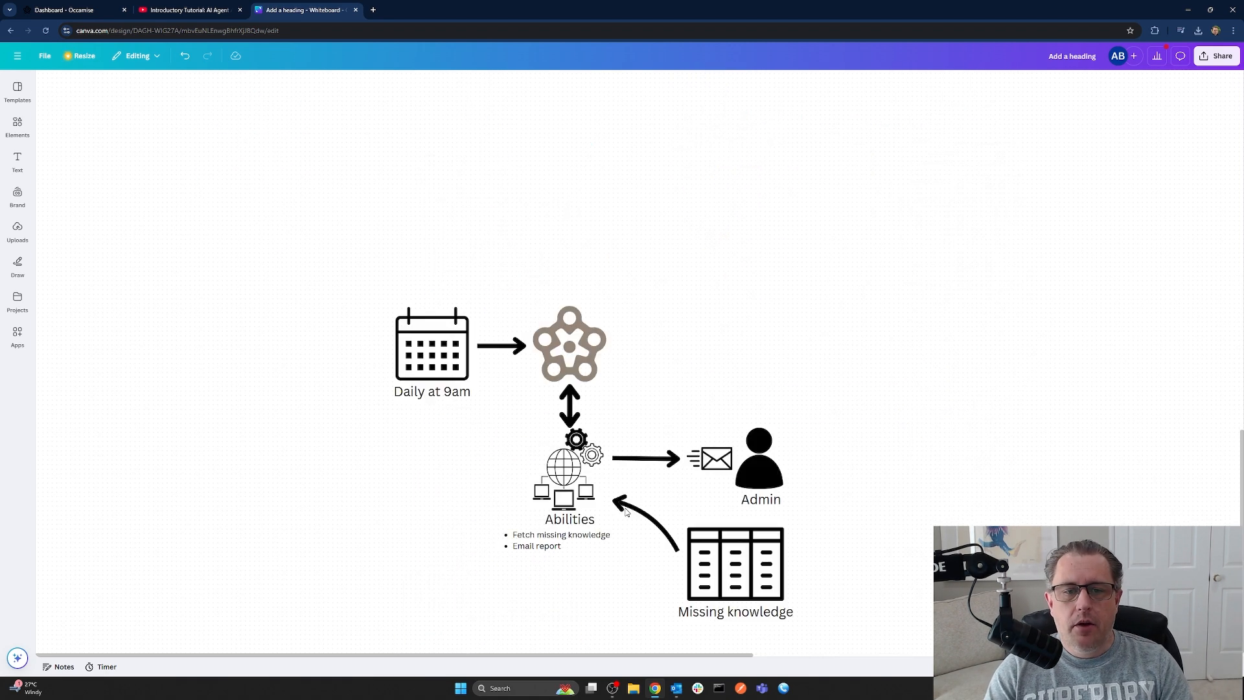
scroll(626, 513, "up", 2)
scroll(626, 512, "down", 1)
scroll(627, 512, "up", 1)
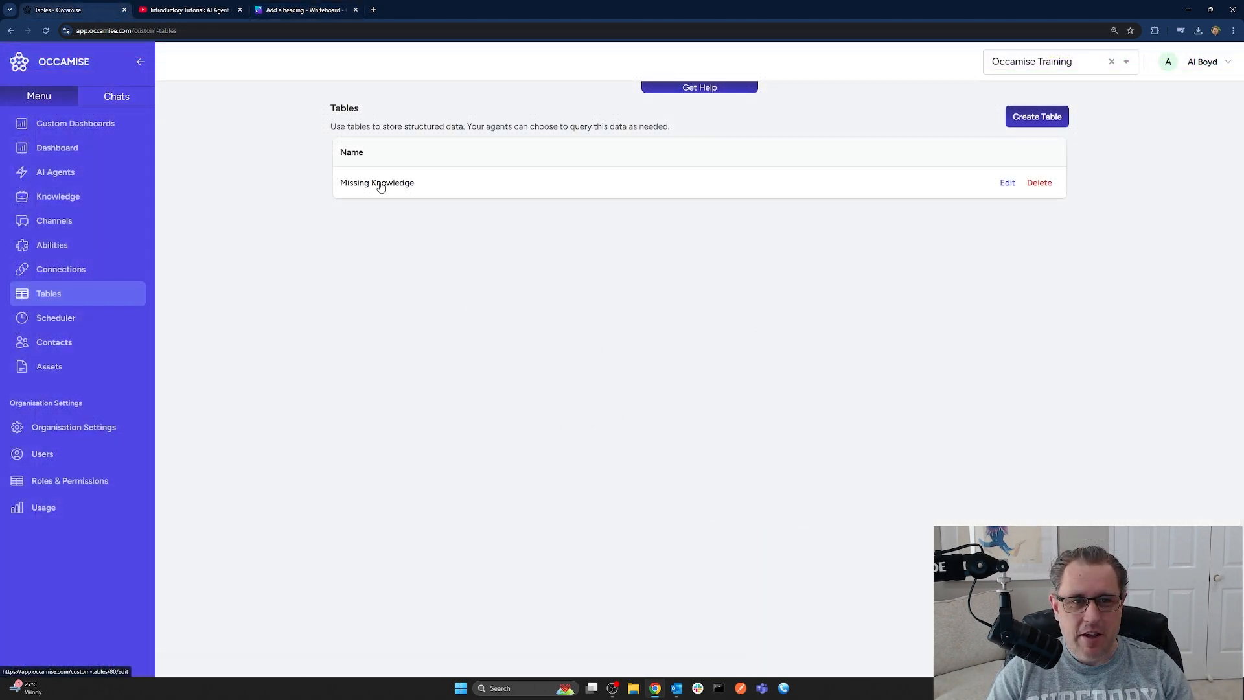
Review the Missing Knowledge table's records and four fields, then go to Abilities
left_click(380, 185)
left_click(892, 133)
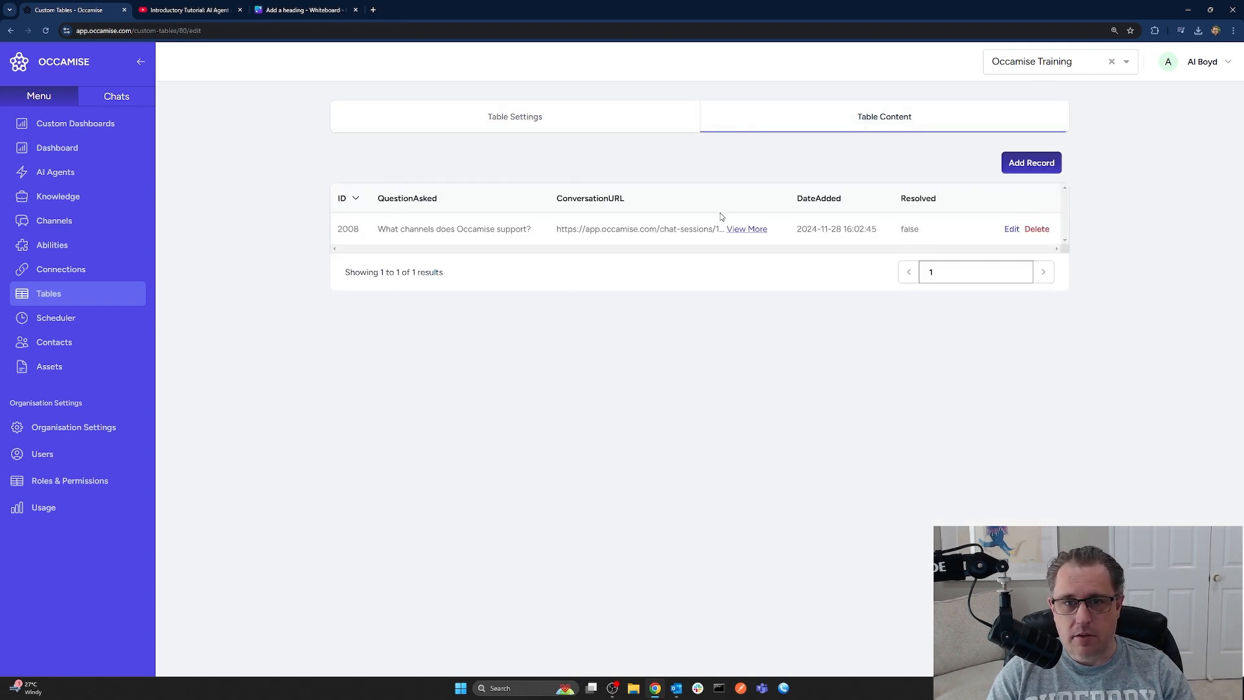
left_click(570, 122)
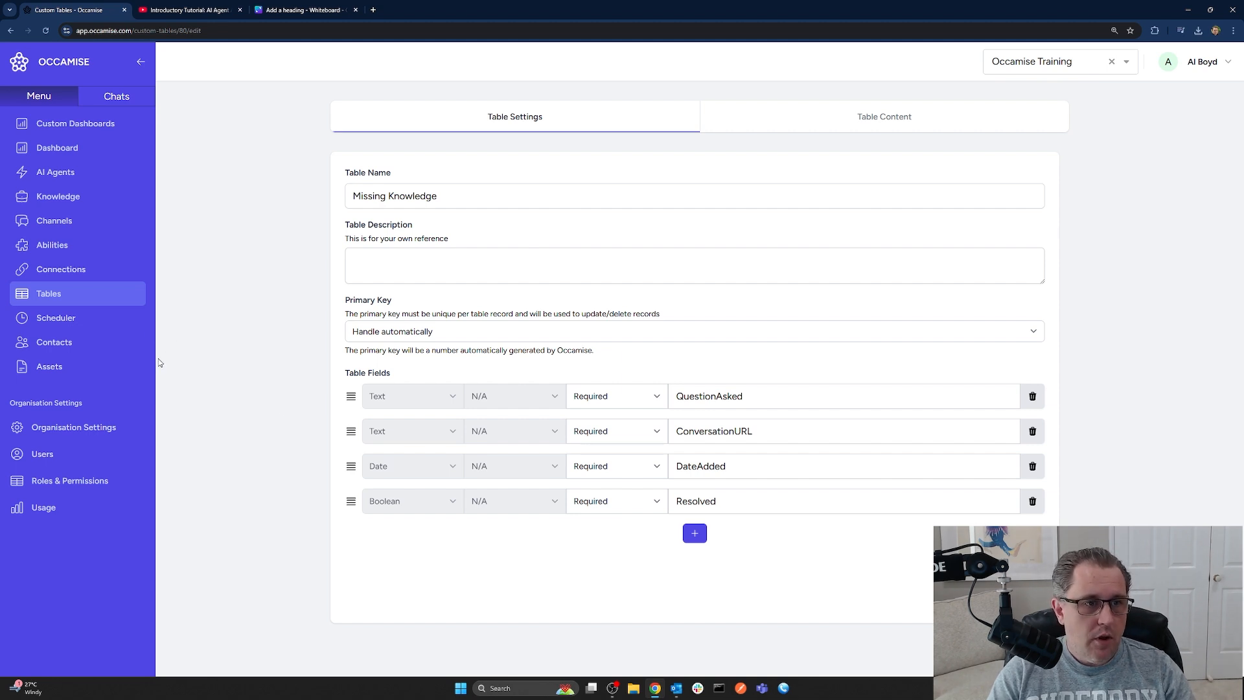
left_click(52, 245)
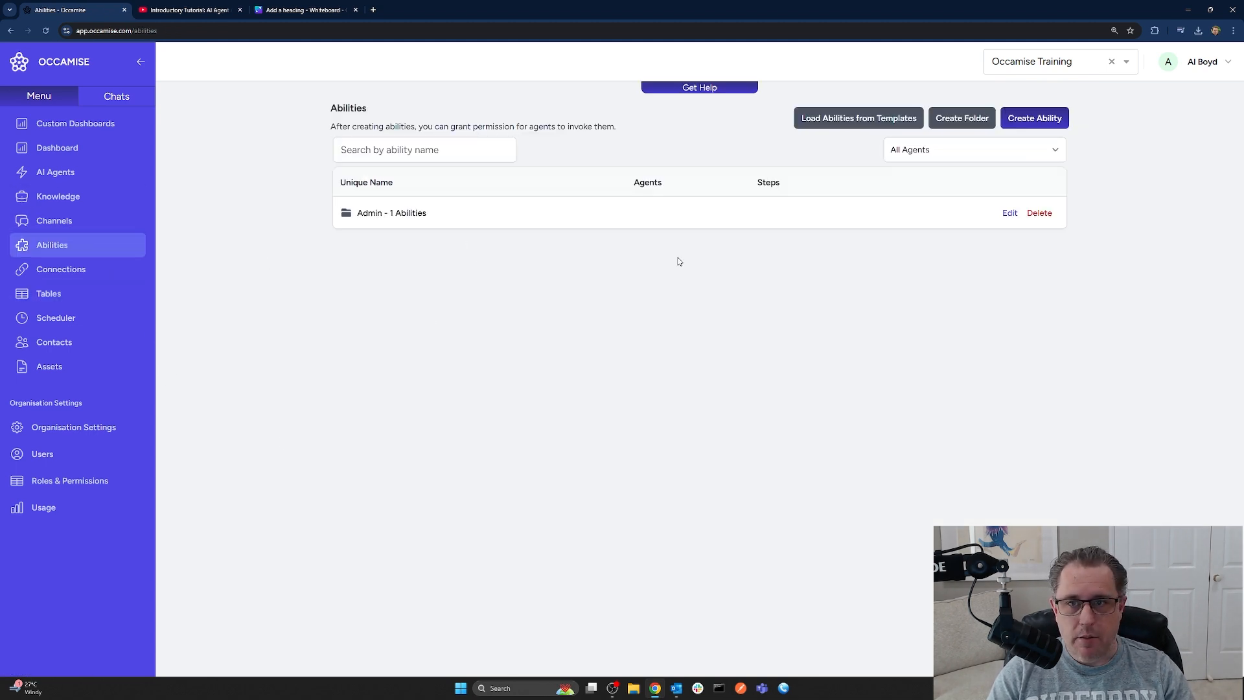
Create an ability named 'Fetch missing knowledge' in the Admin folder
left_click(1034, 120)
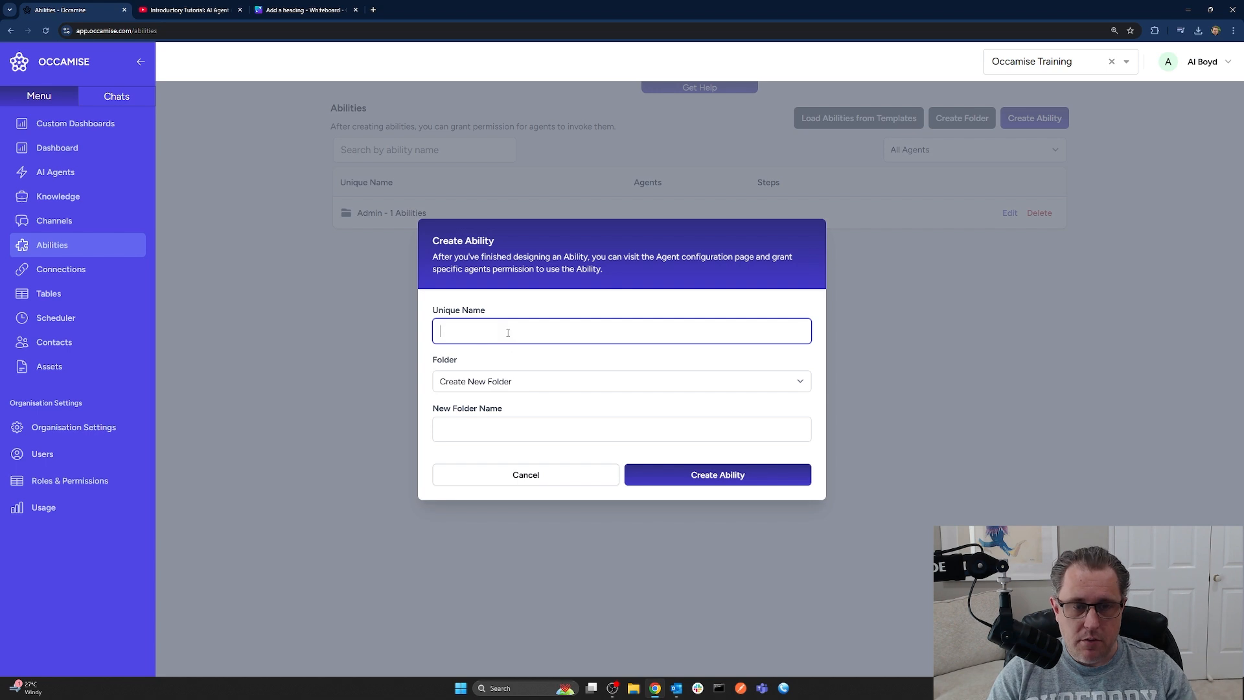
type("Fetch missing k")
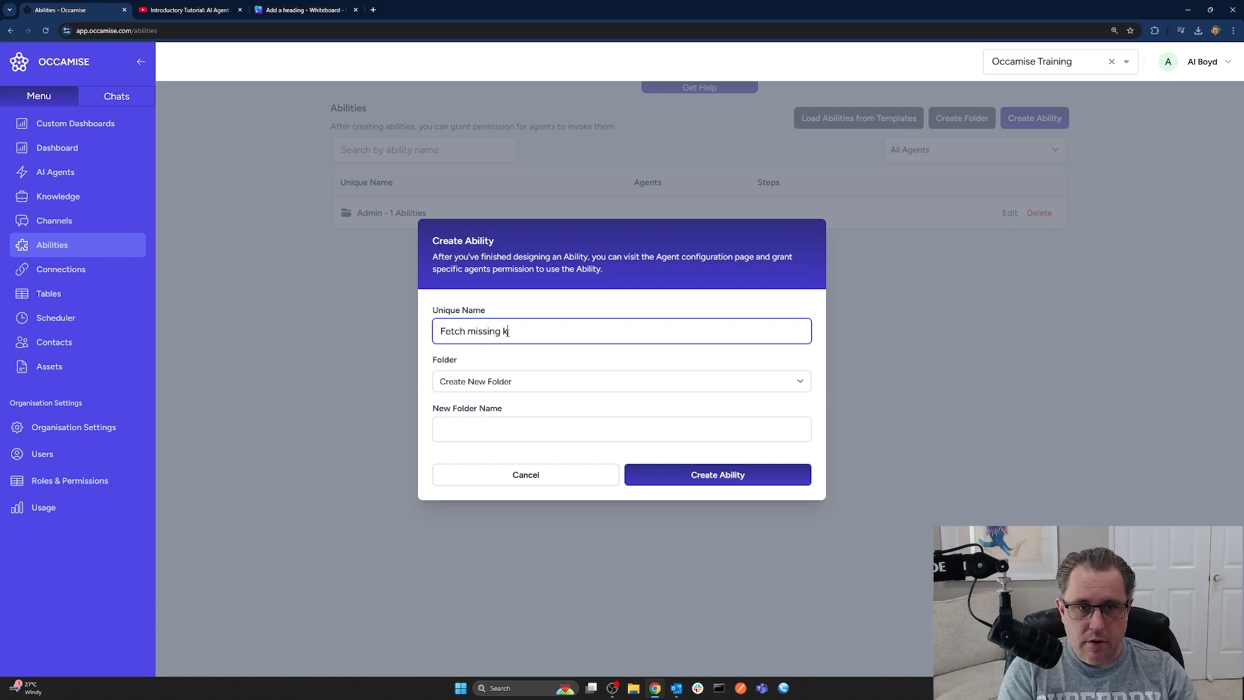
type("nowledge")
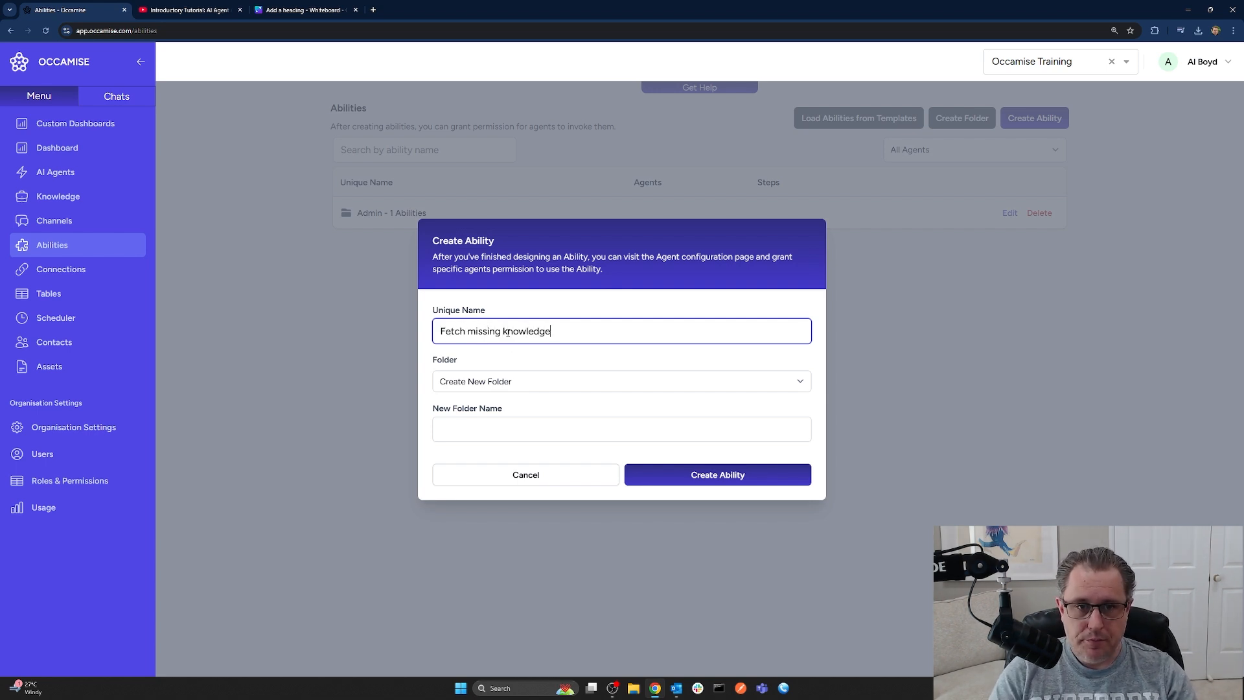
left_click(521, 384)
left_click(517, 415)
left_click(695, 453)
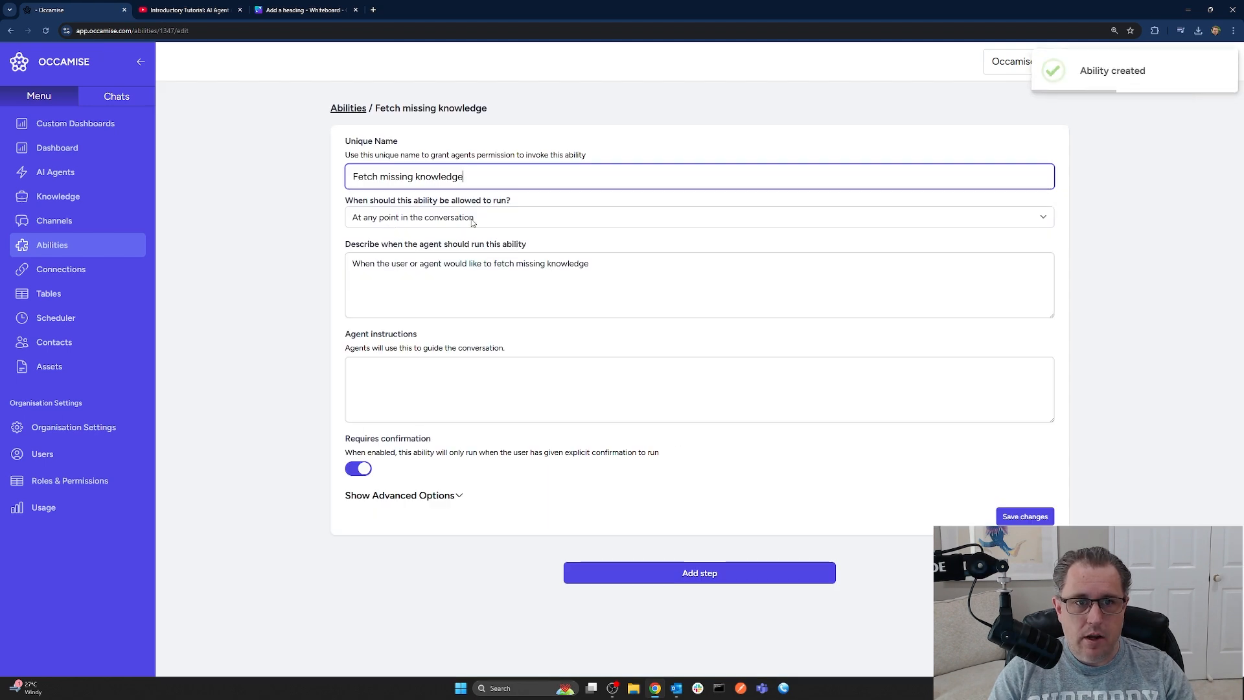
Turn off Requires confirmation, save the ability, and add a first step
left_click(624, 268)
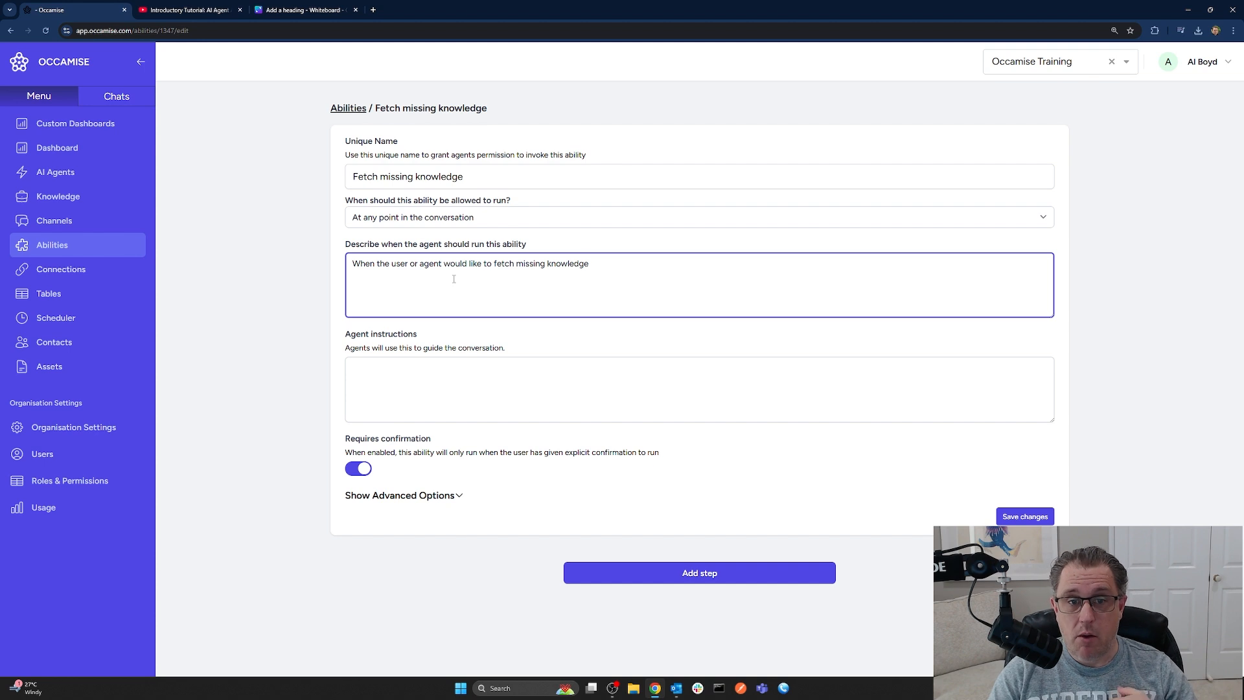
left_click(358, 472)
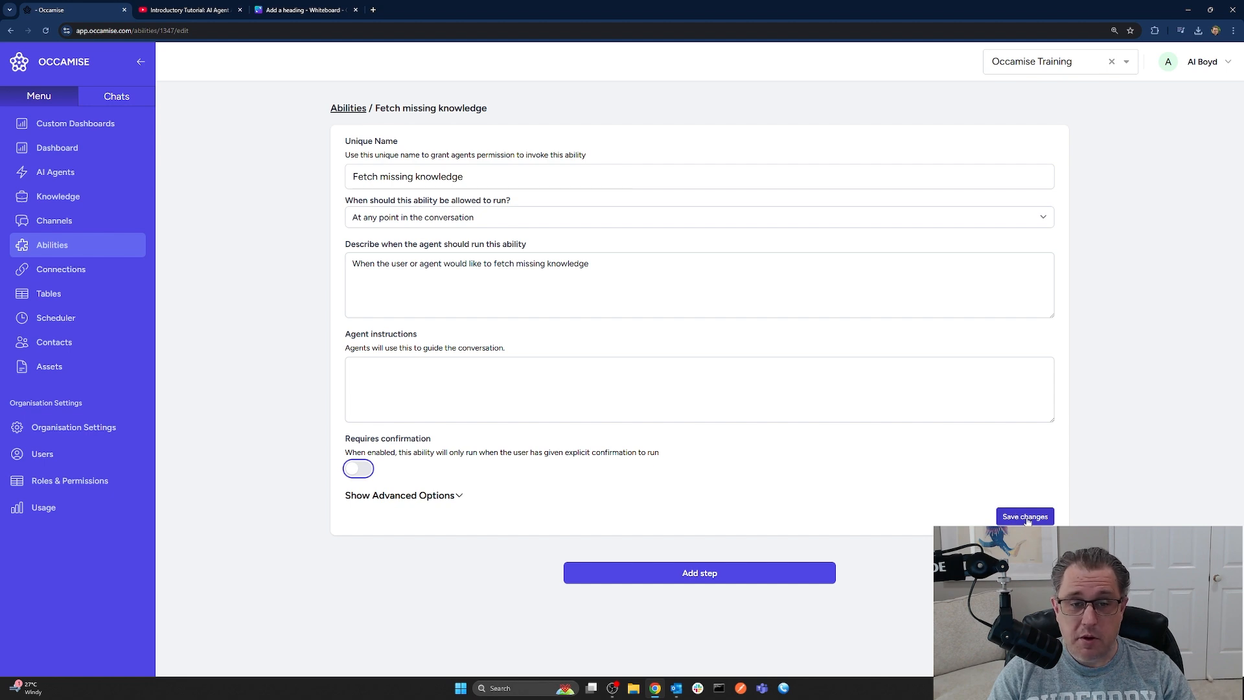
left_click(1026, 518)
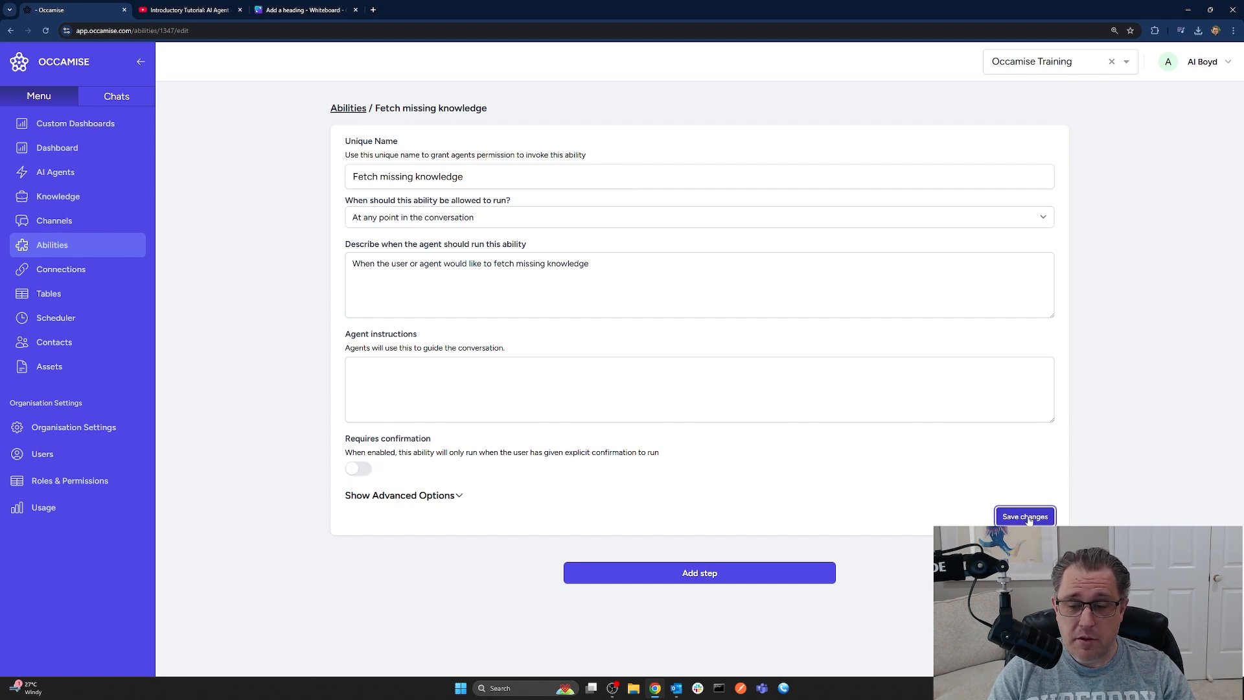
left_click(677, 577)
Set Step 1 to Occamise API's Fetch Table Records on the Missing Knowledge table and save
scroll(583, 453, "down", 5)
left_click(435, 293)
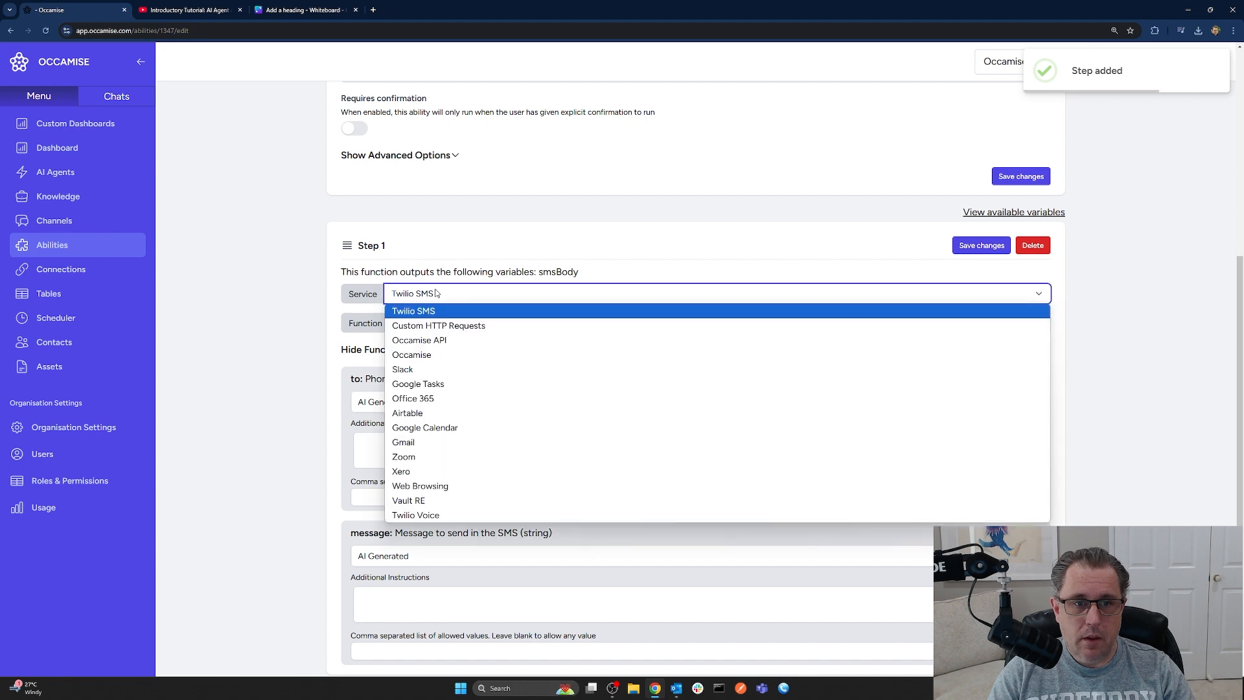
left_click(438, 340)
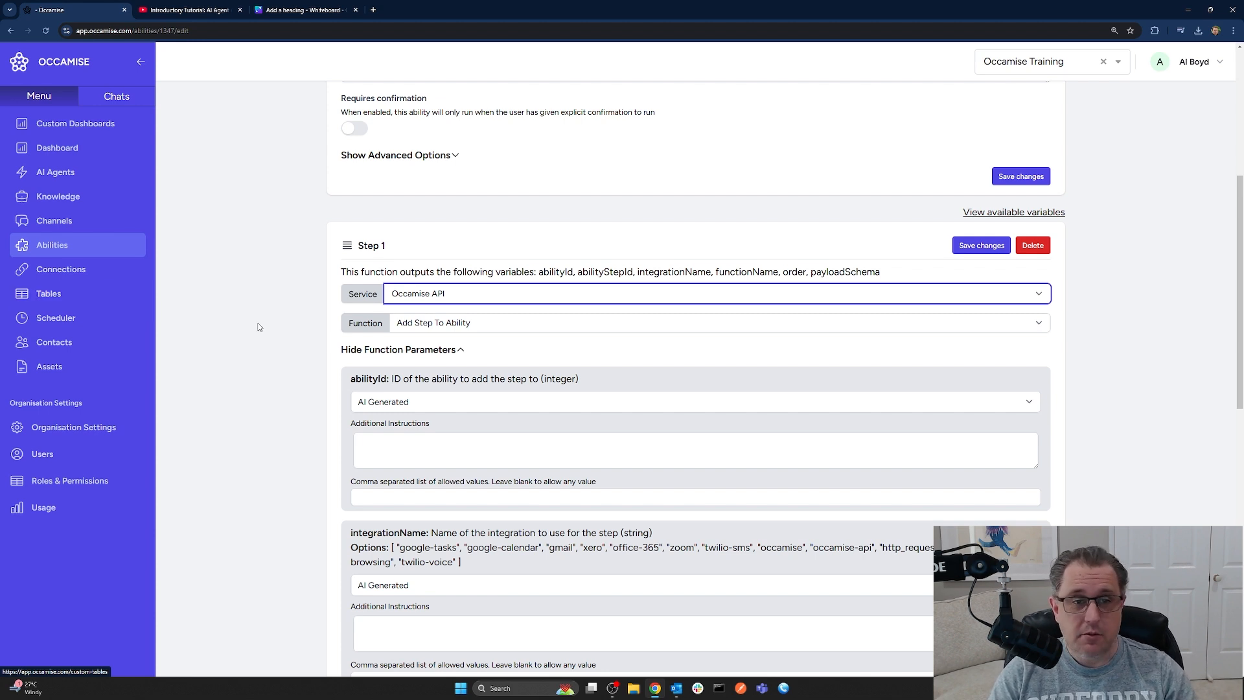
left_click(505, 323)
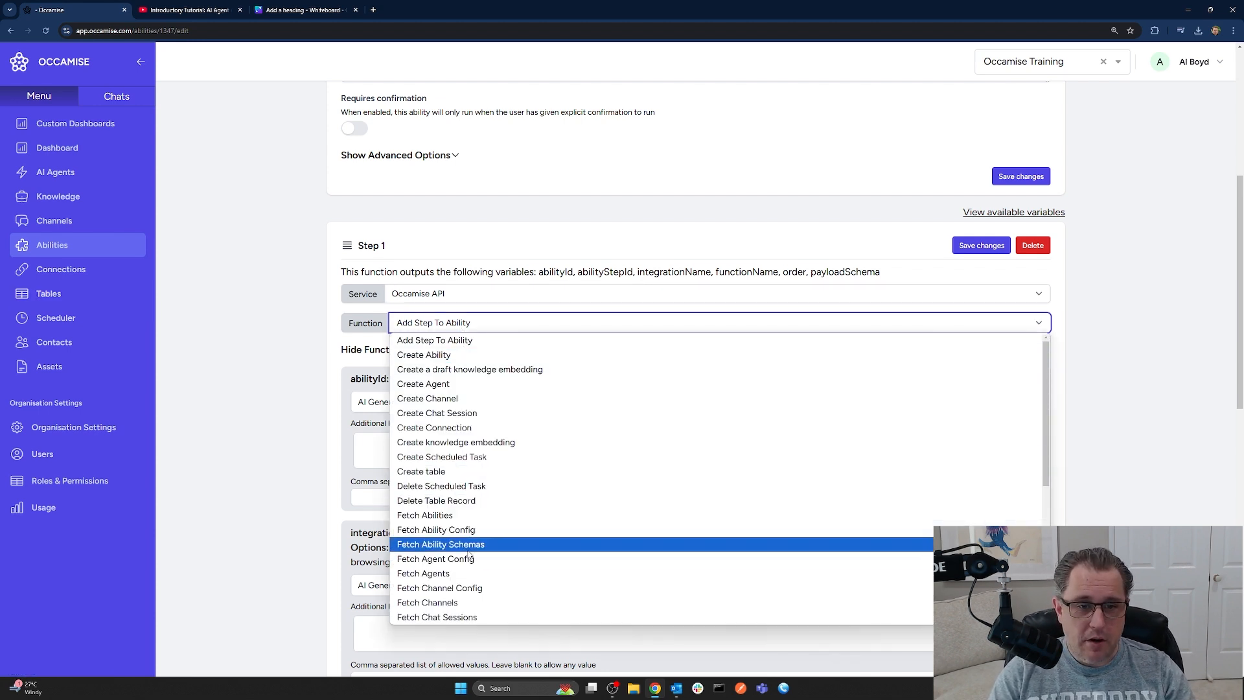
scroll(473, 556, "down", 3)
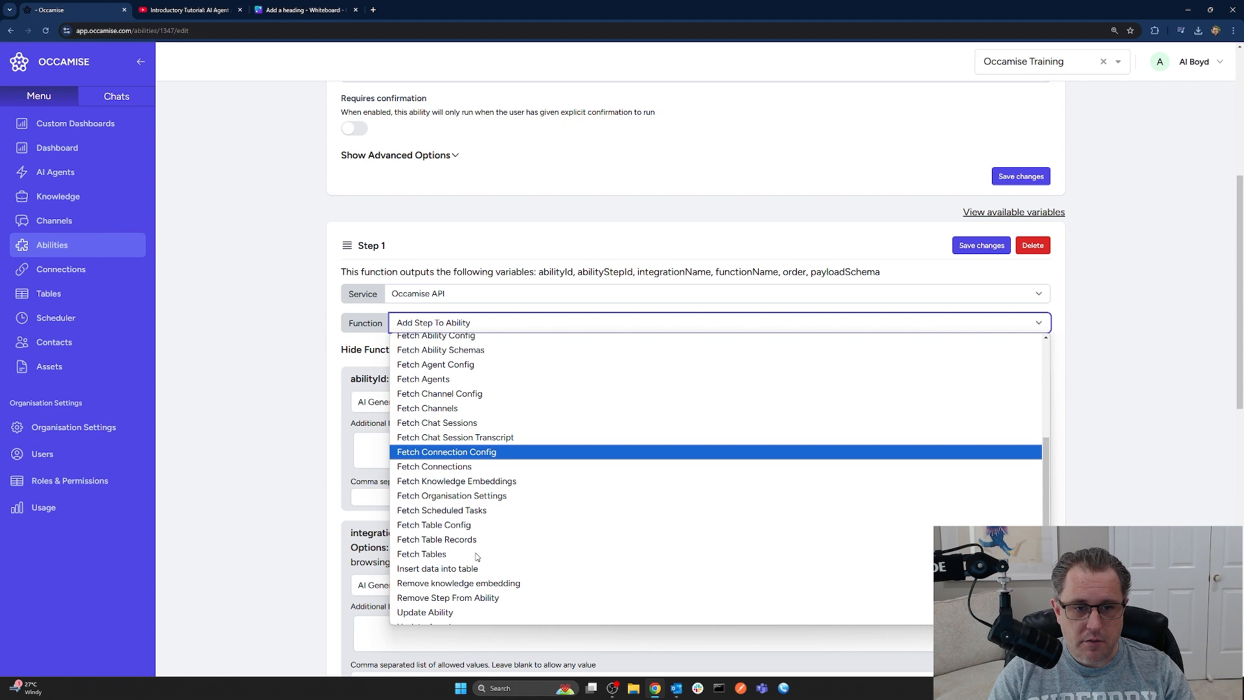
left_click(460, 539)
left_click(447, 352)
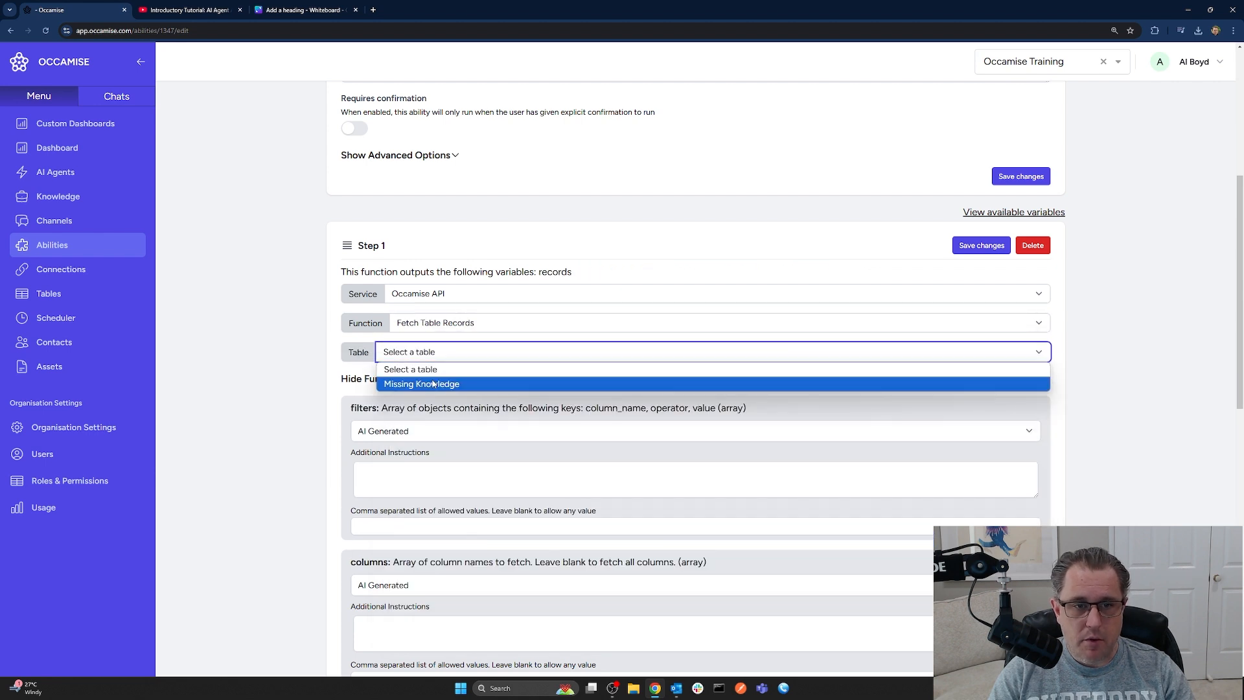
left_click(433, 384)
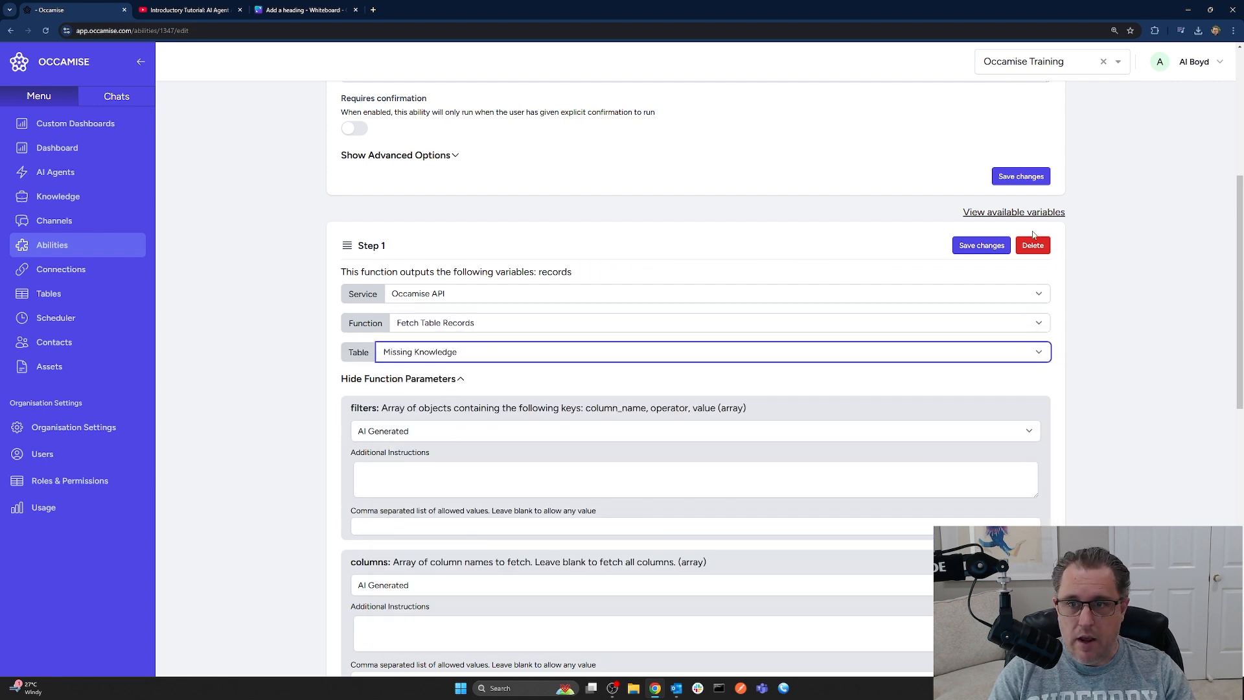
left_click(982, 246)
Scroll through Step 1 to review its parameters and records output
scroll(808, 467, "down", 10)
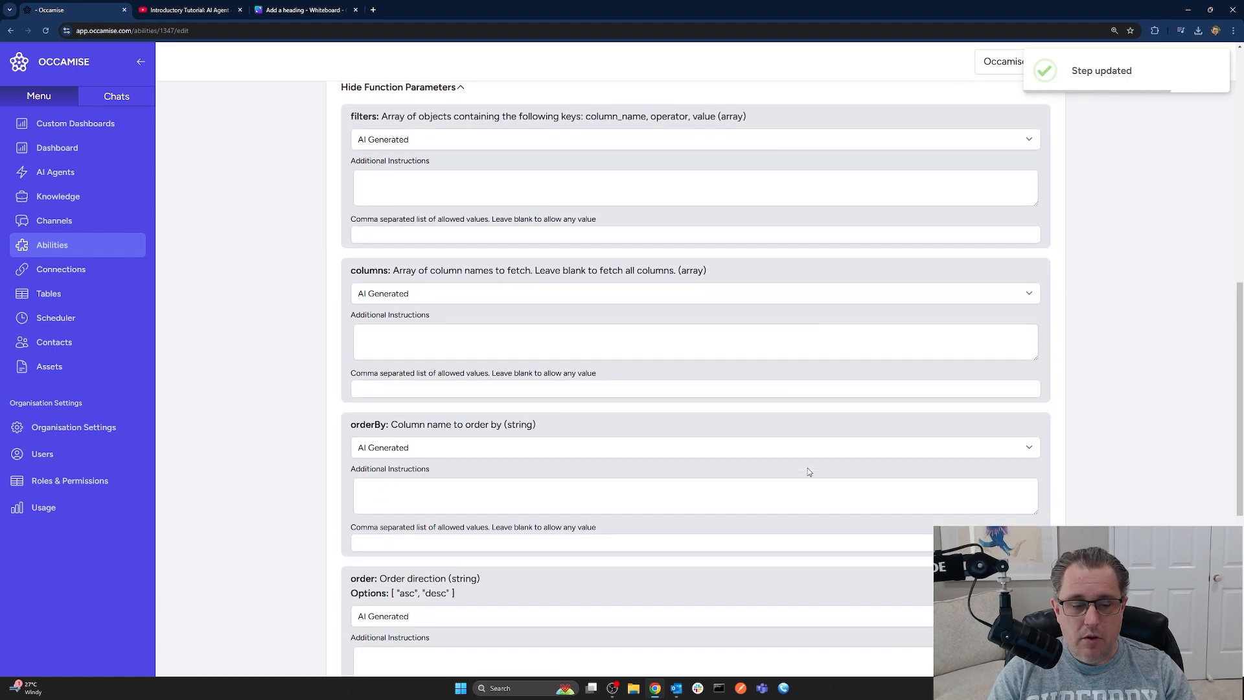
scroll(455, 527, "up", 6)
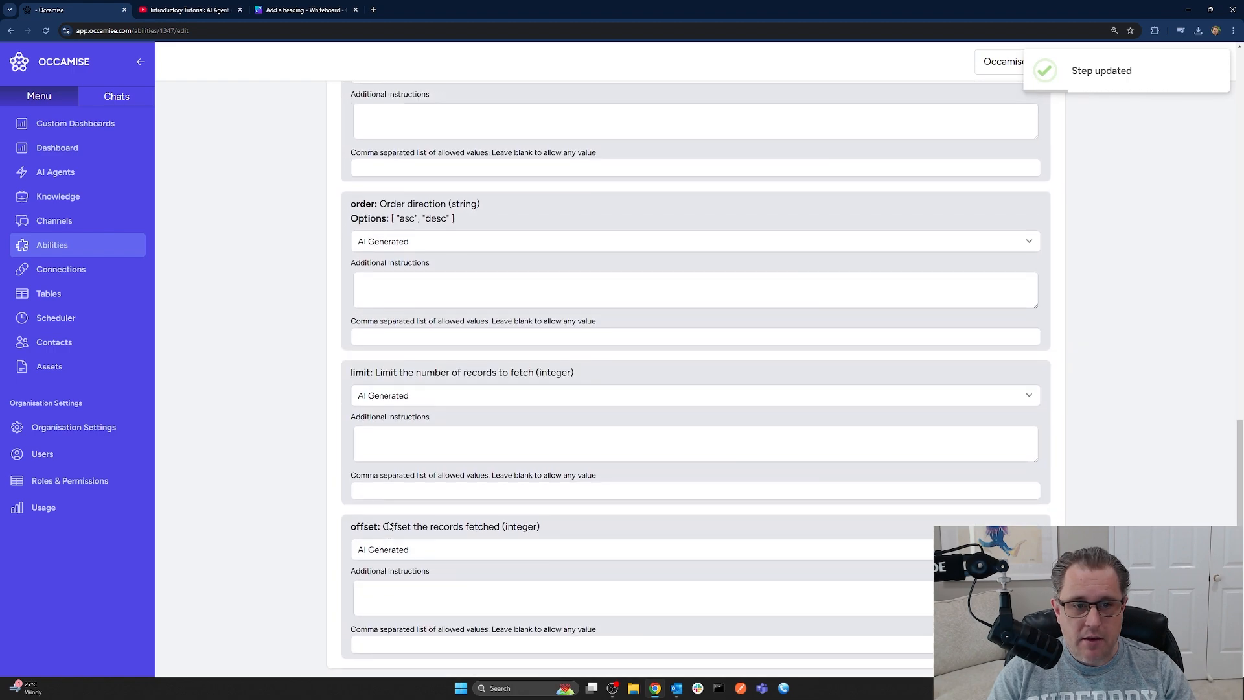
scroll(387, 524, "up", 3)
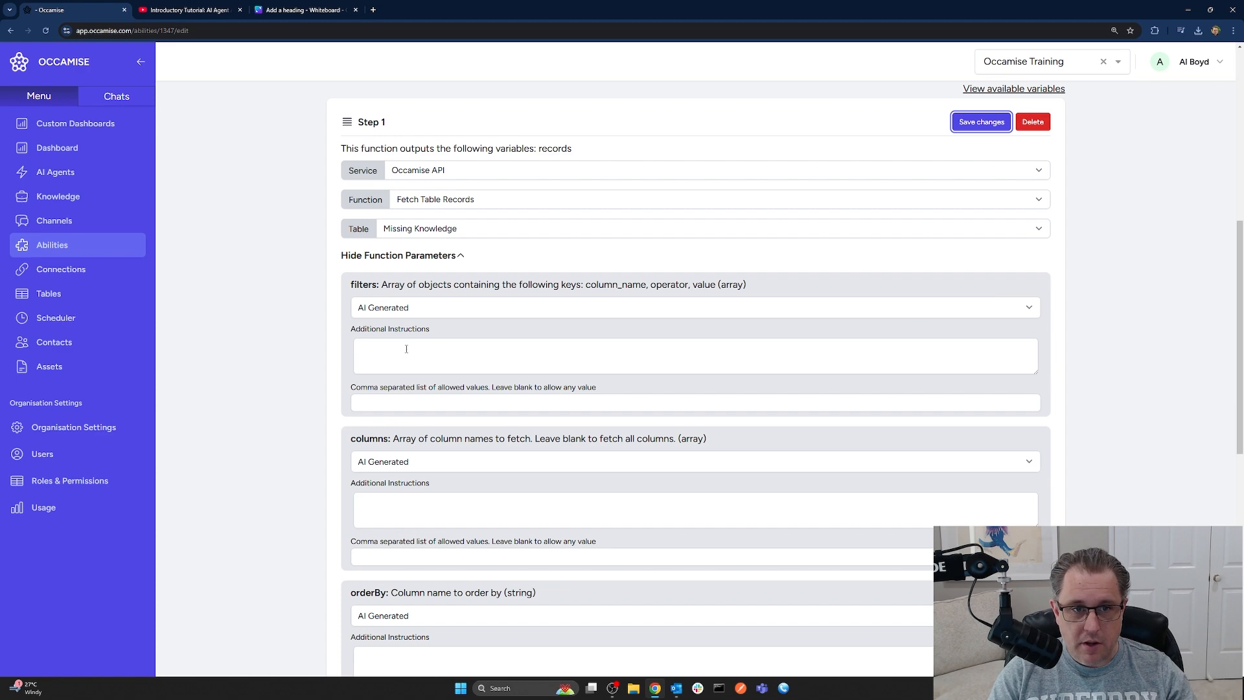
scroll(471, 583, "up", 7)
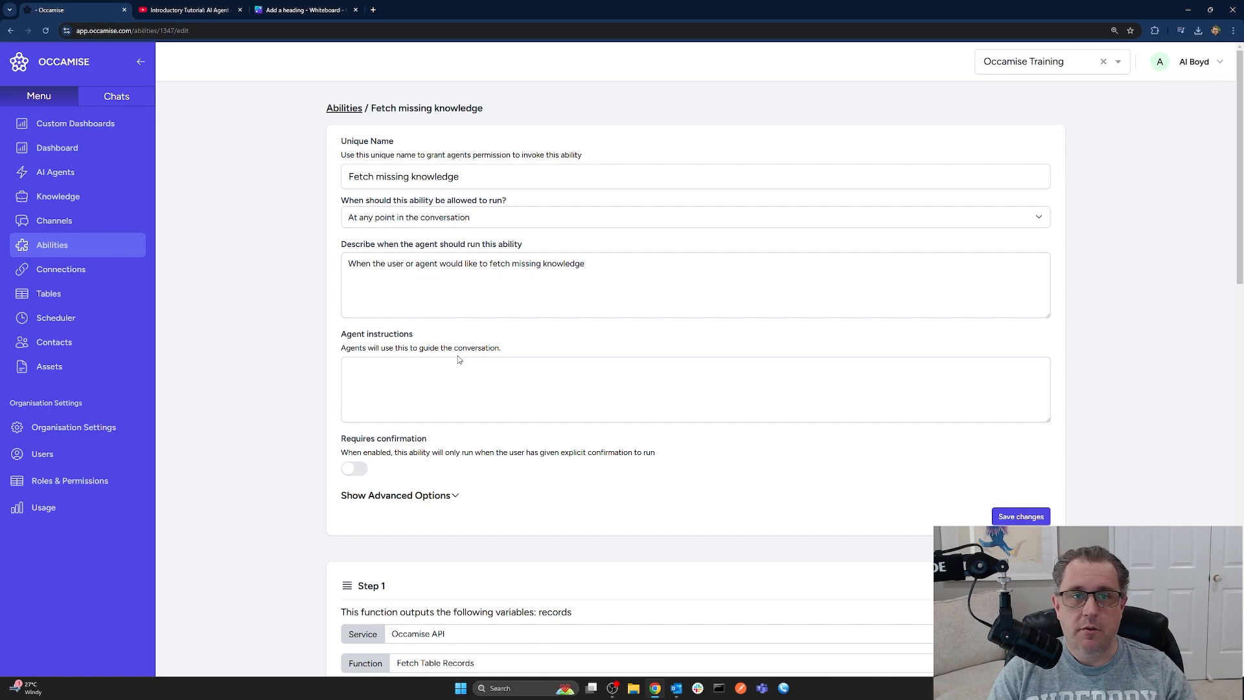
scroll(570, 499, "down", 7)
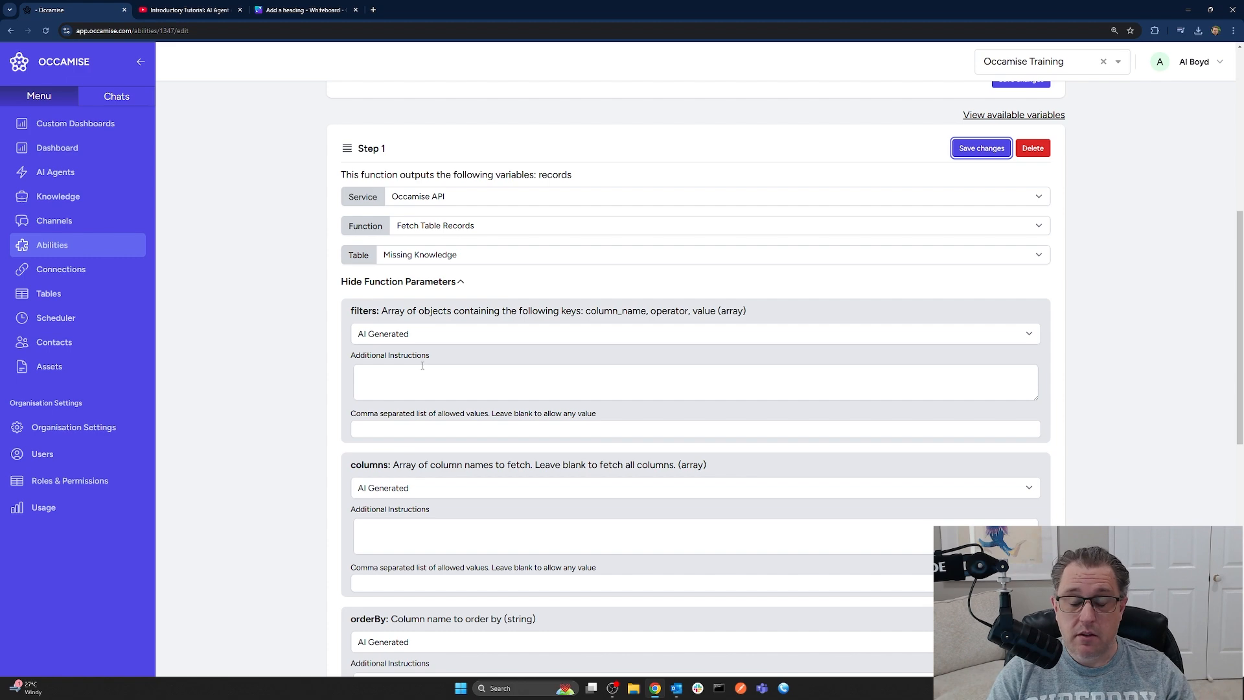
scroll(434, 389, "up", 7)
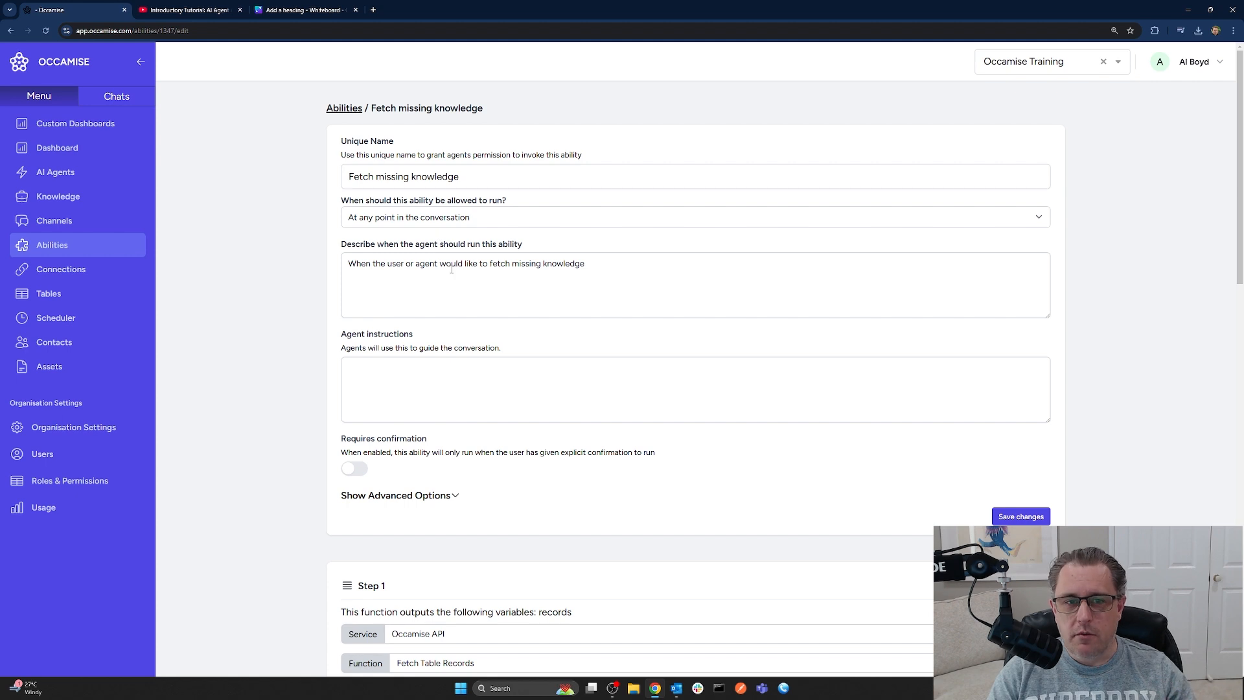
scroll(563, 529, "down", 5)
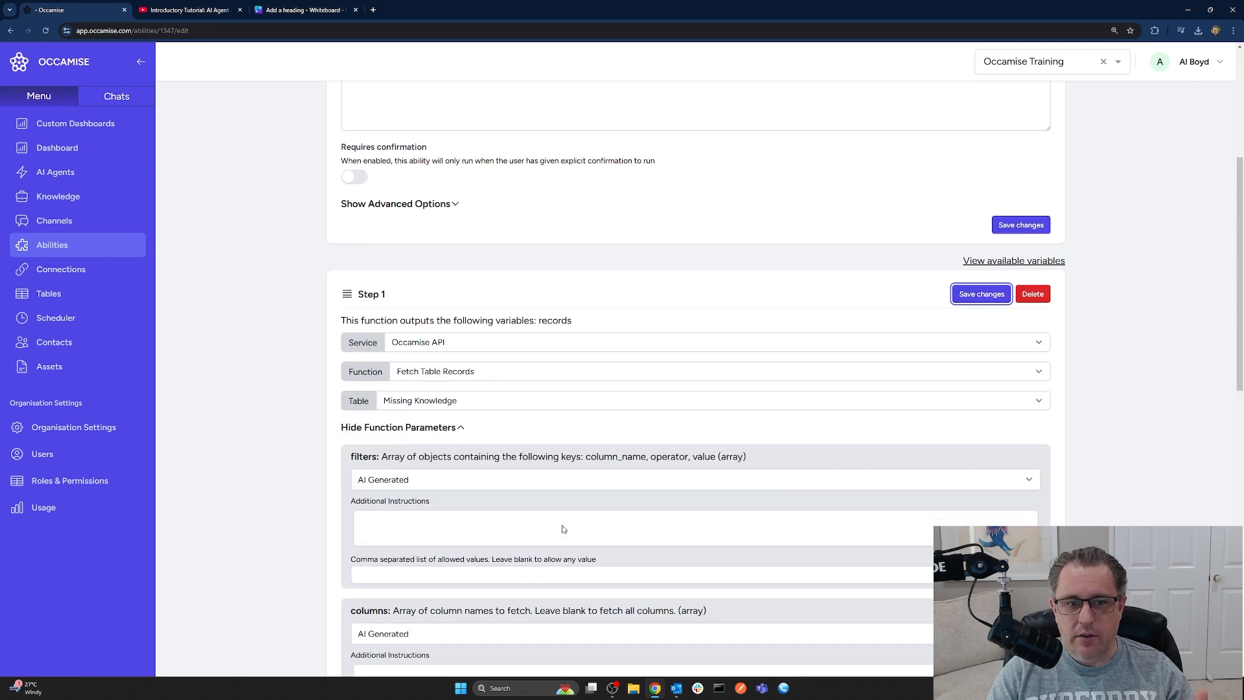
scroll(561, 522, "down", 2)
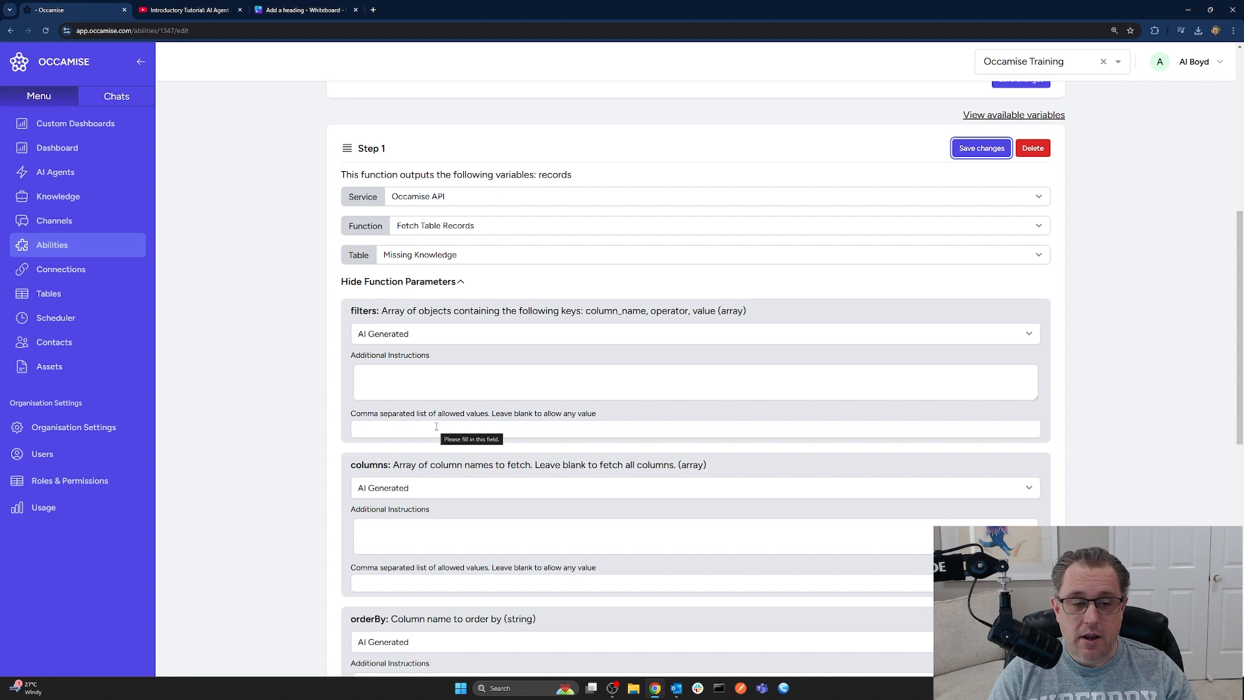
Make the filters parameter static and start its value with [{}] brackets
left_click(407, 334)
left_click(372, 363)
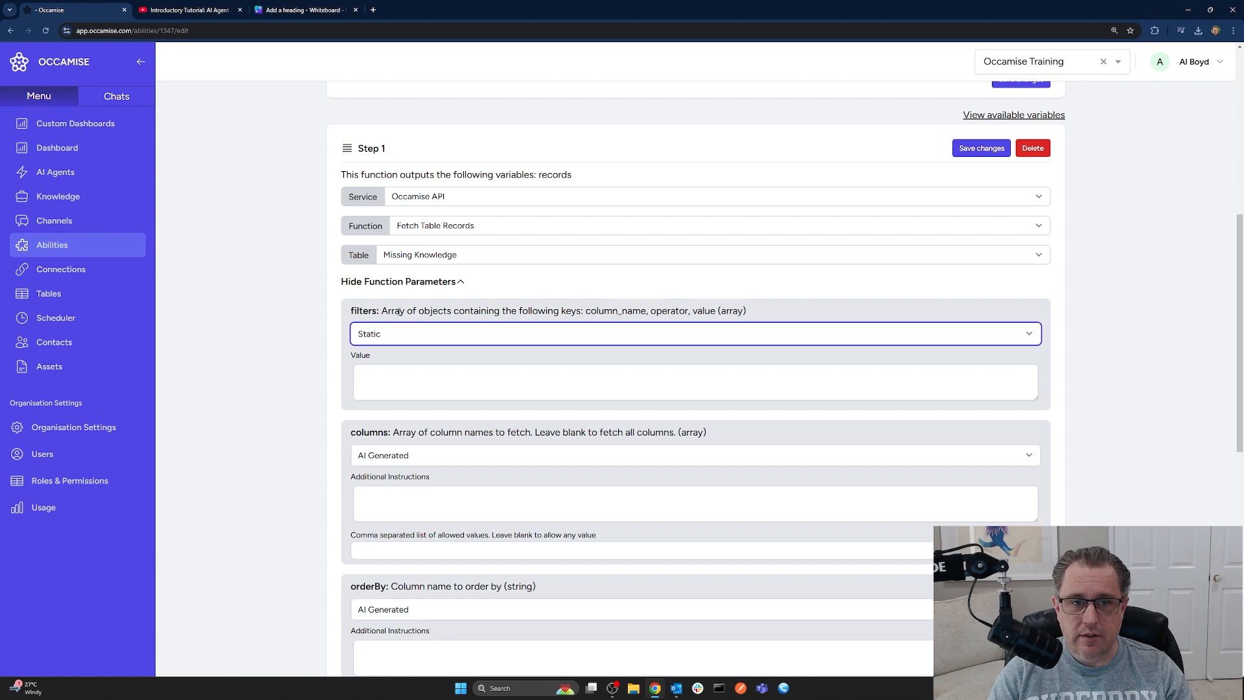
left_click(462, 385)
type("[]")
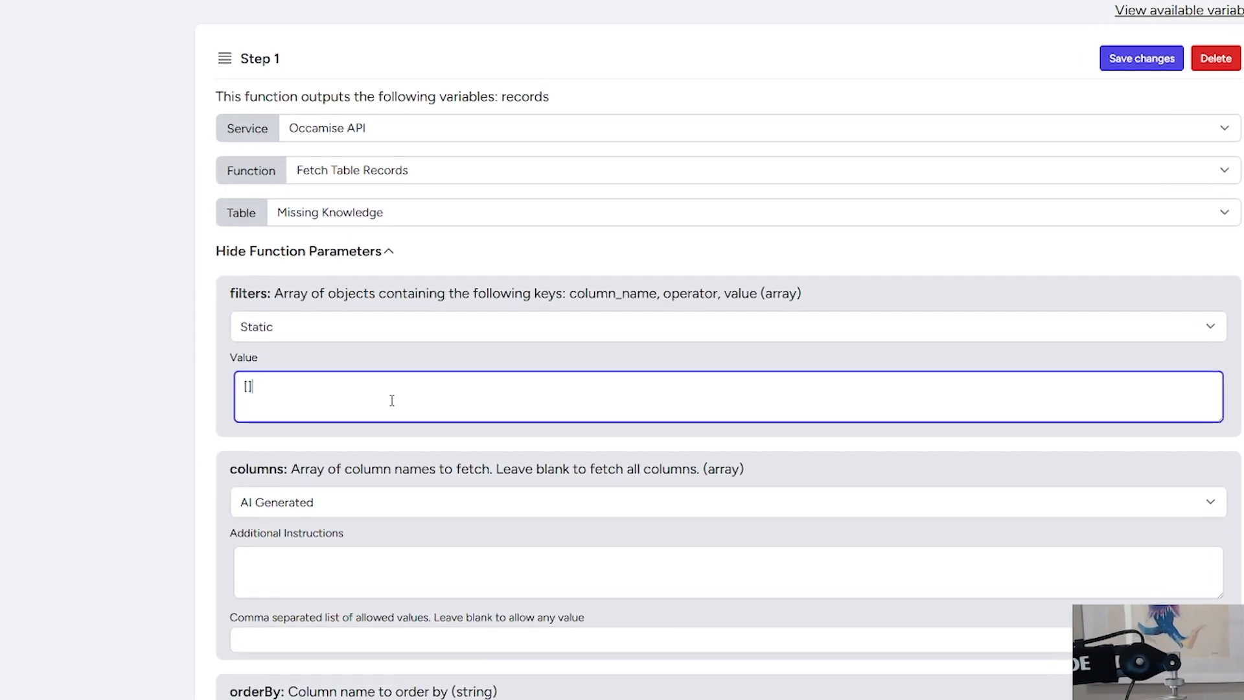
key("Left")
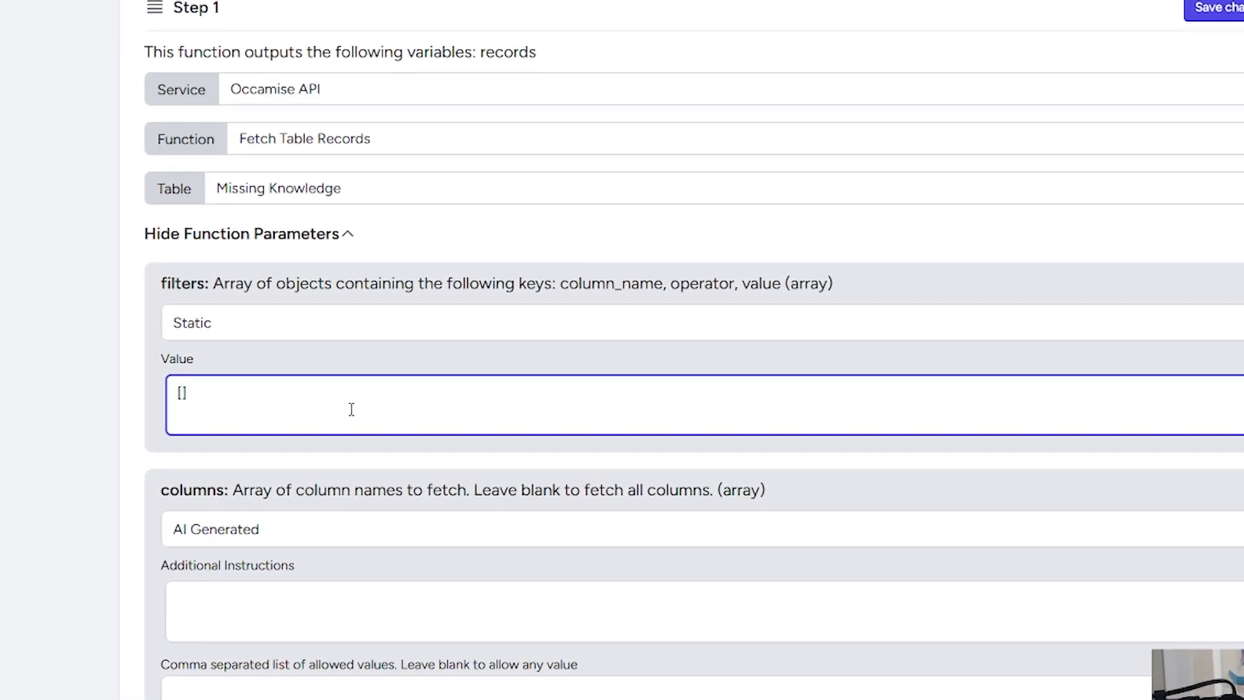
type("{}")
key("Left")
Fill the filter object with empty "column_name", "operator" and "value" entries
type("column_name")
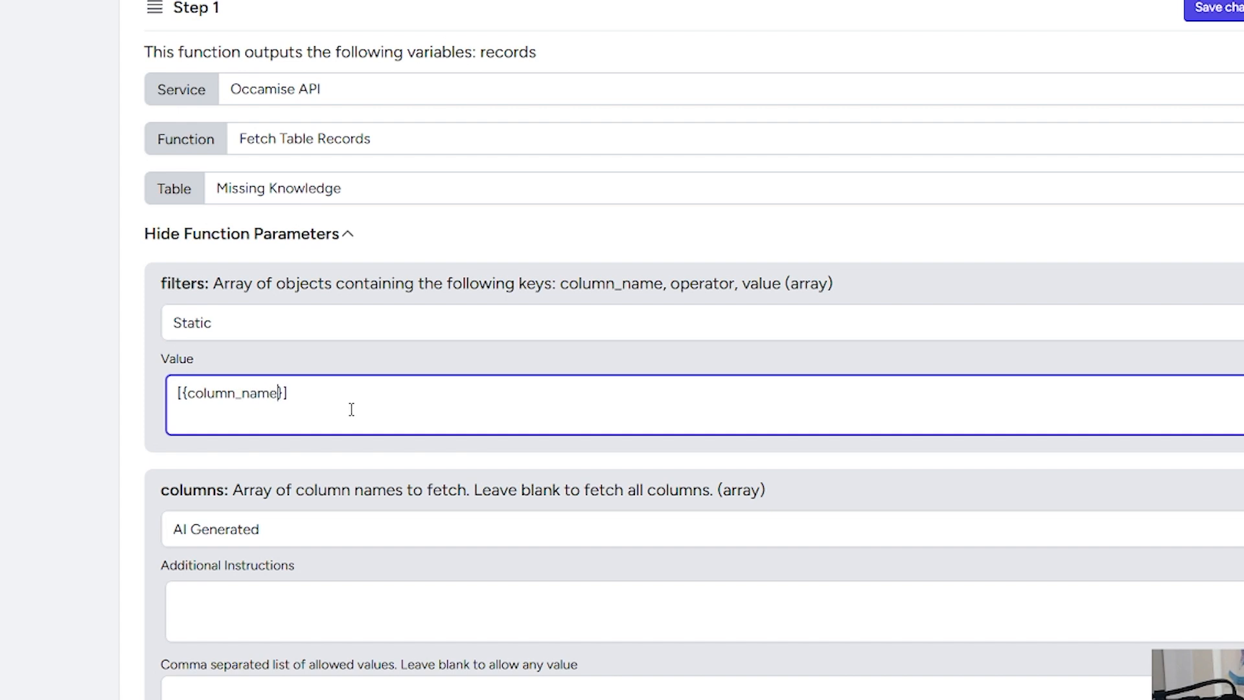
key("ctrl+Left")
type("\"")
key("ctrl+Right")
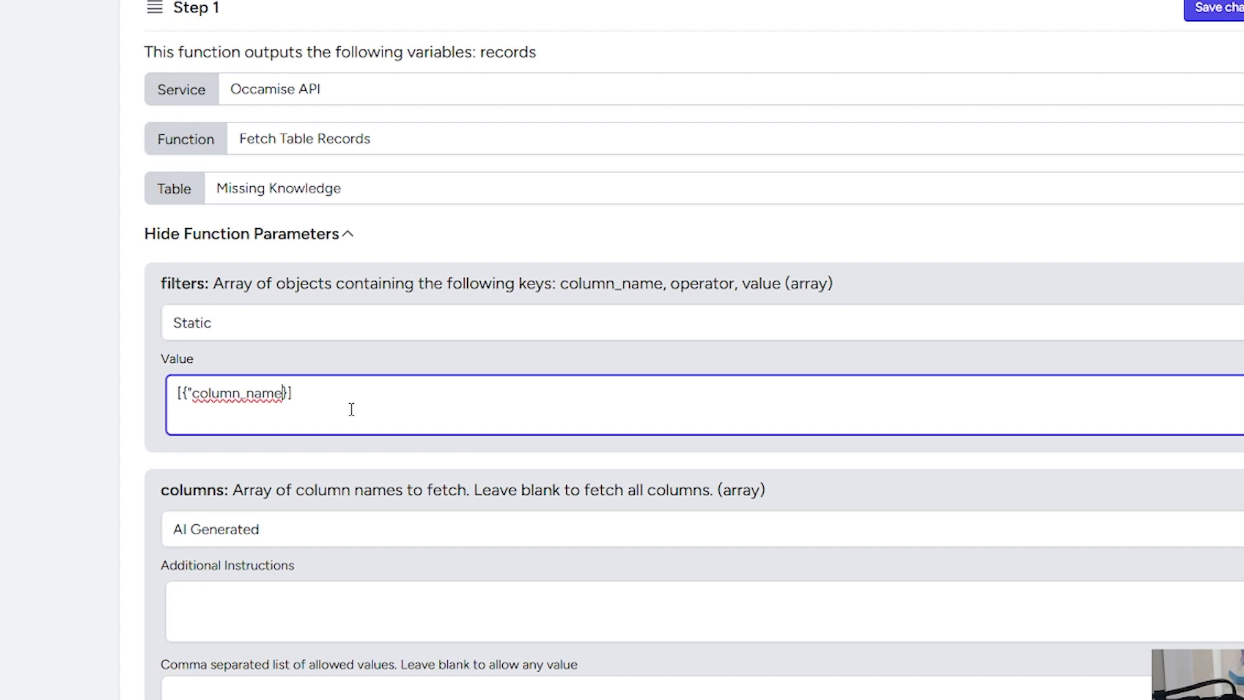
type("\" : \"\",")
type("\"operator\" : \"\", \"value\" ")
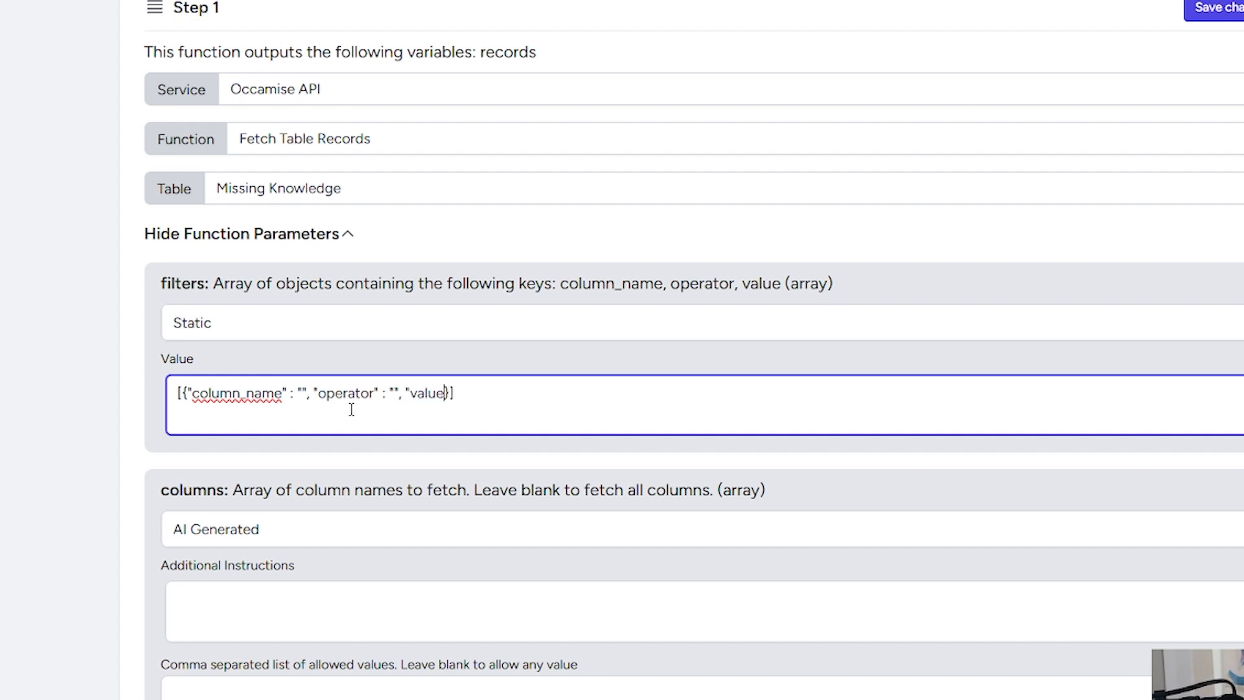
type(": \"\"")
key("End")
Copy the Resolved field name from the Missing Knowledge table into the filter's column_name
left_click(302, 392)
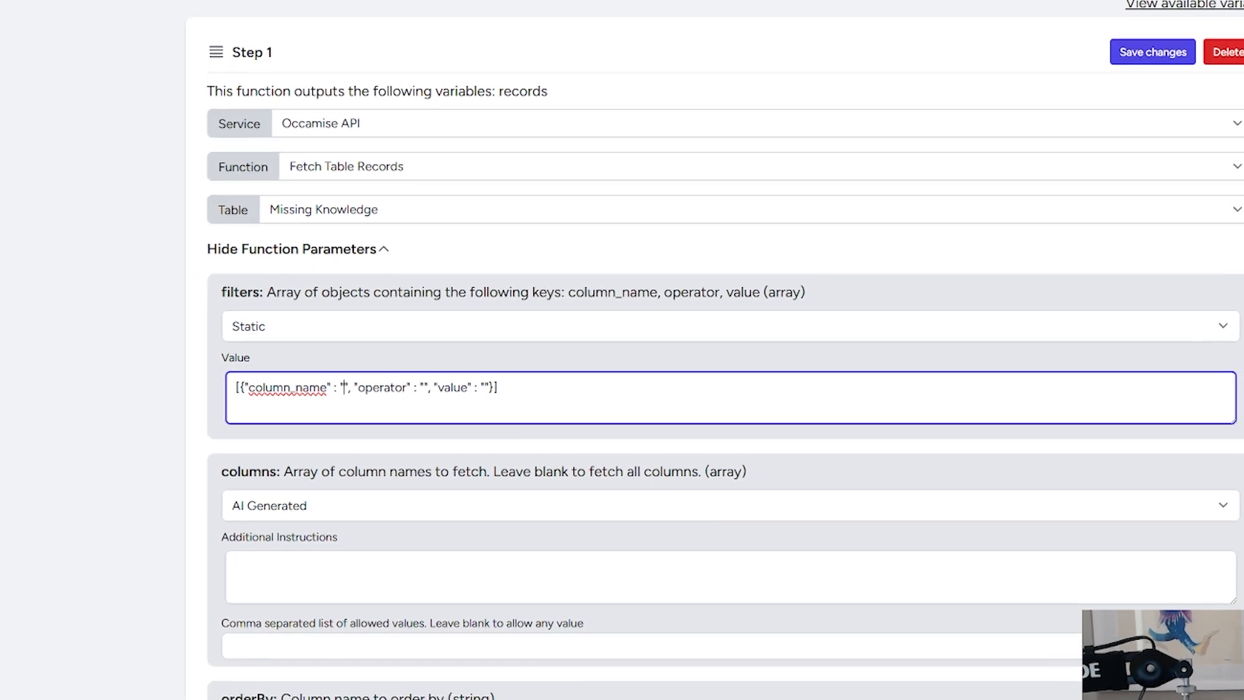
left_click(71, 276)
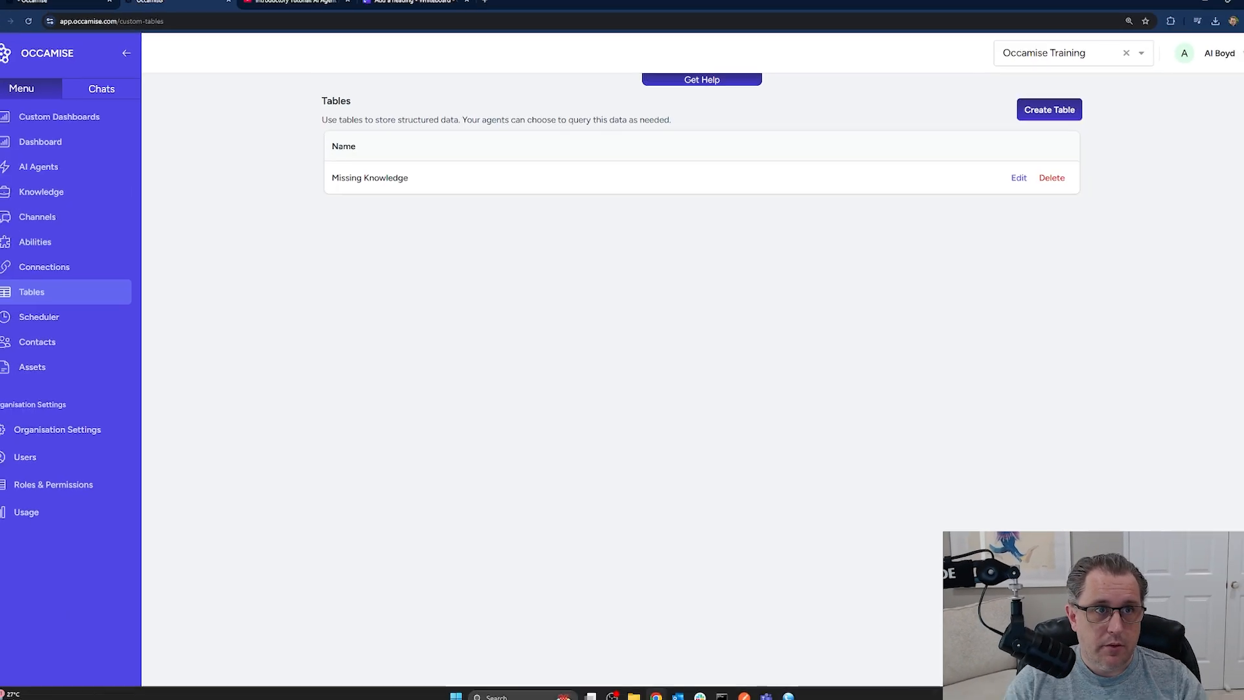
left_click(390, 184)
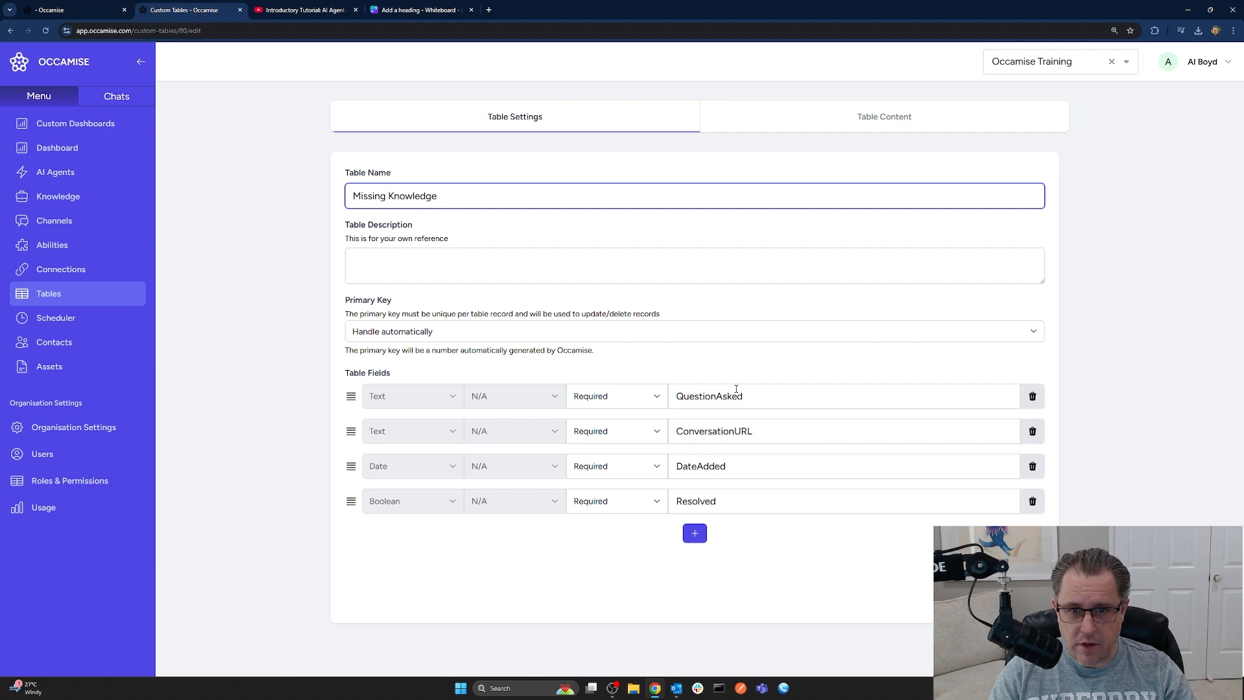
double_click(697, 501)
key("ctrl+c")
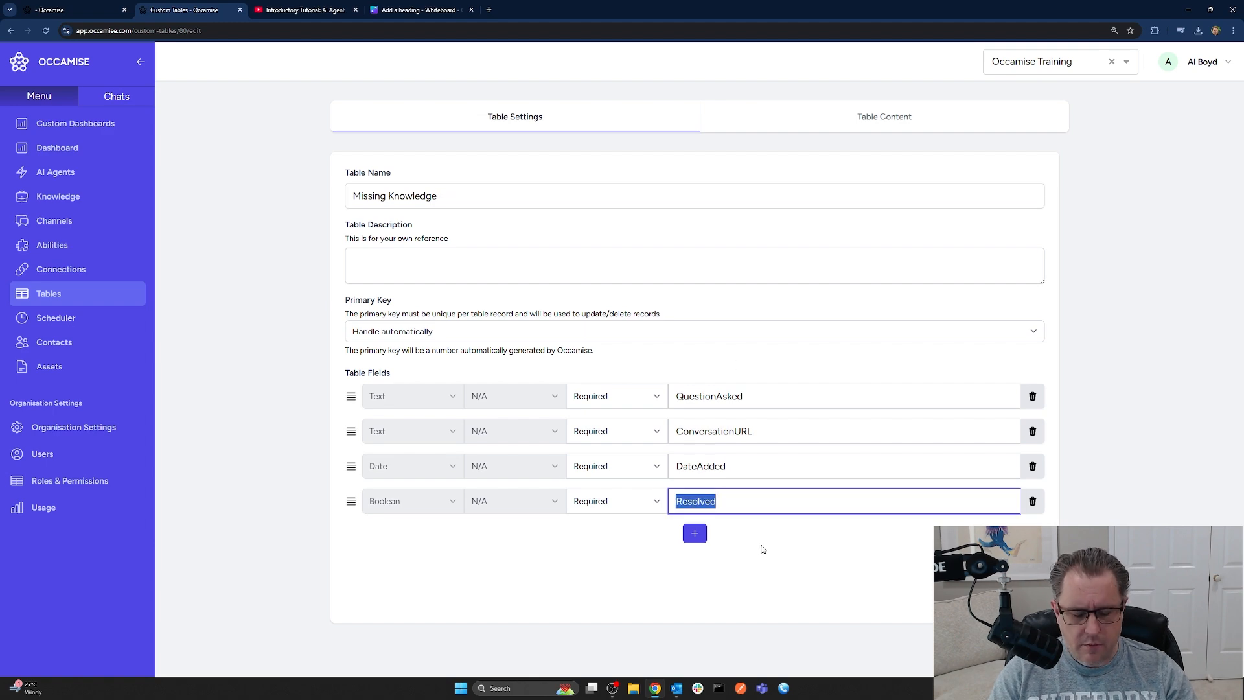
key("ctrl+shift+Tab")
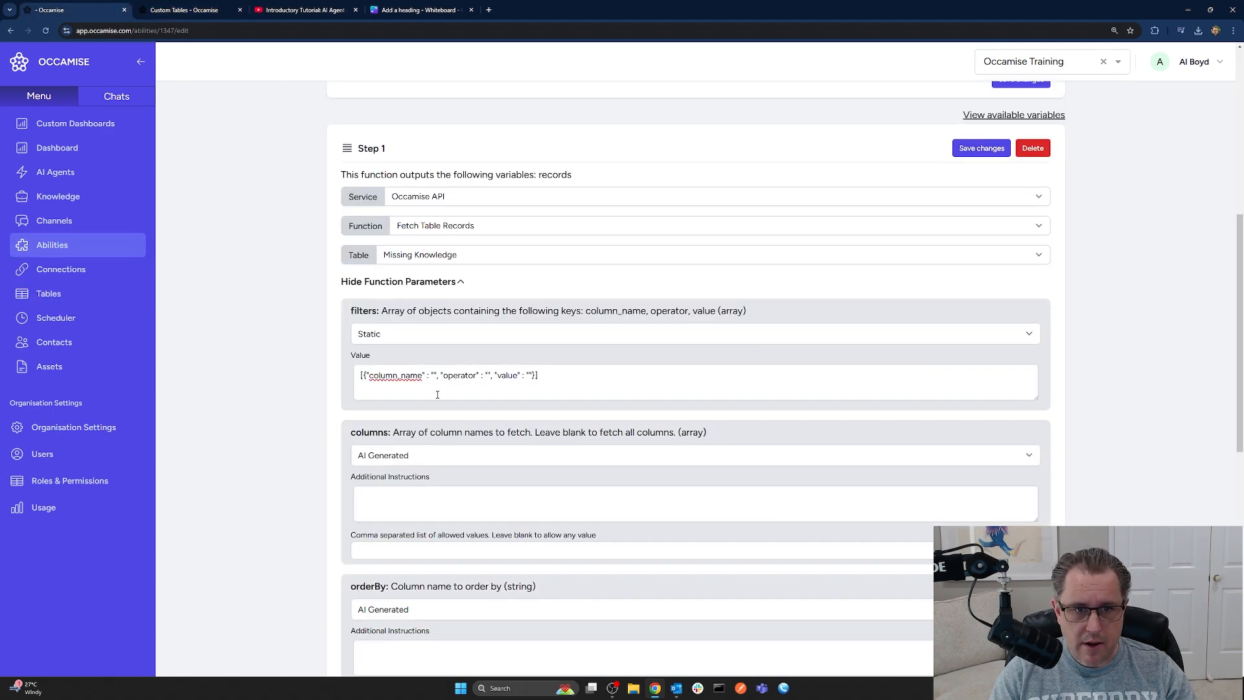
left_click(433, 375)
key("ctrl+v")
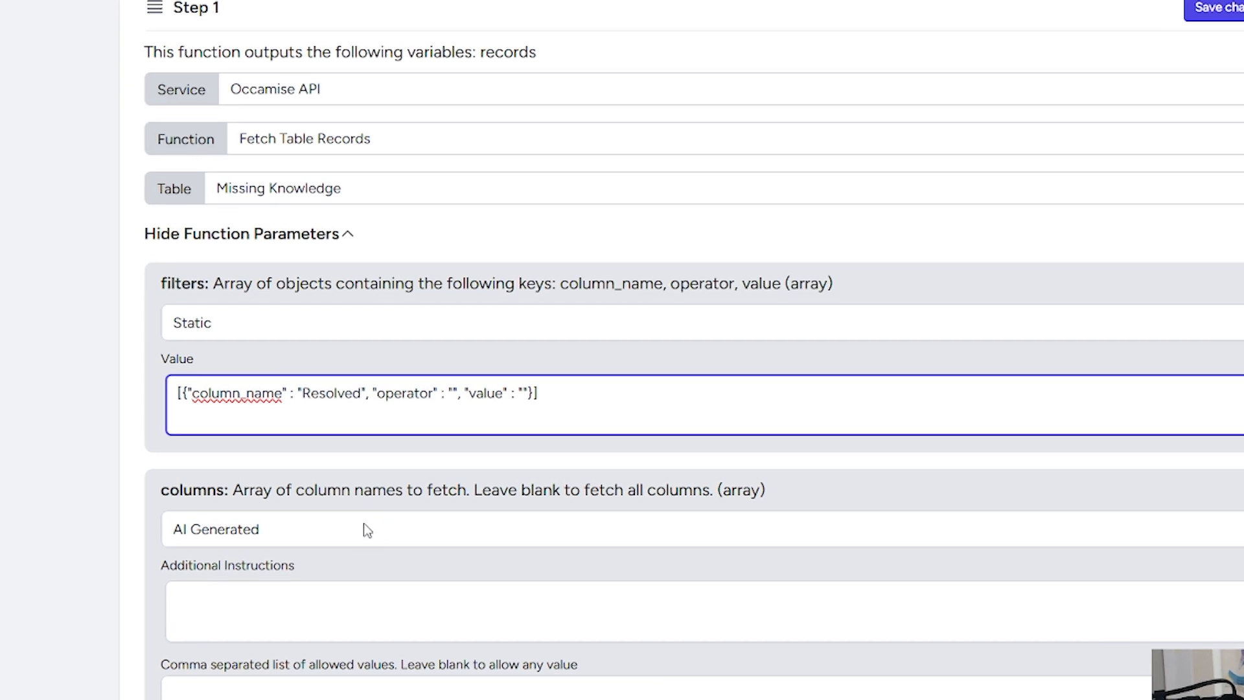
Complete the filter with operator '=' and value 'false', and save the step
left_click(462, 390)
type("=")
left_click(532, 393)
type("false")
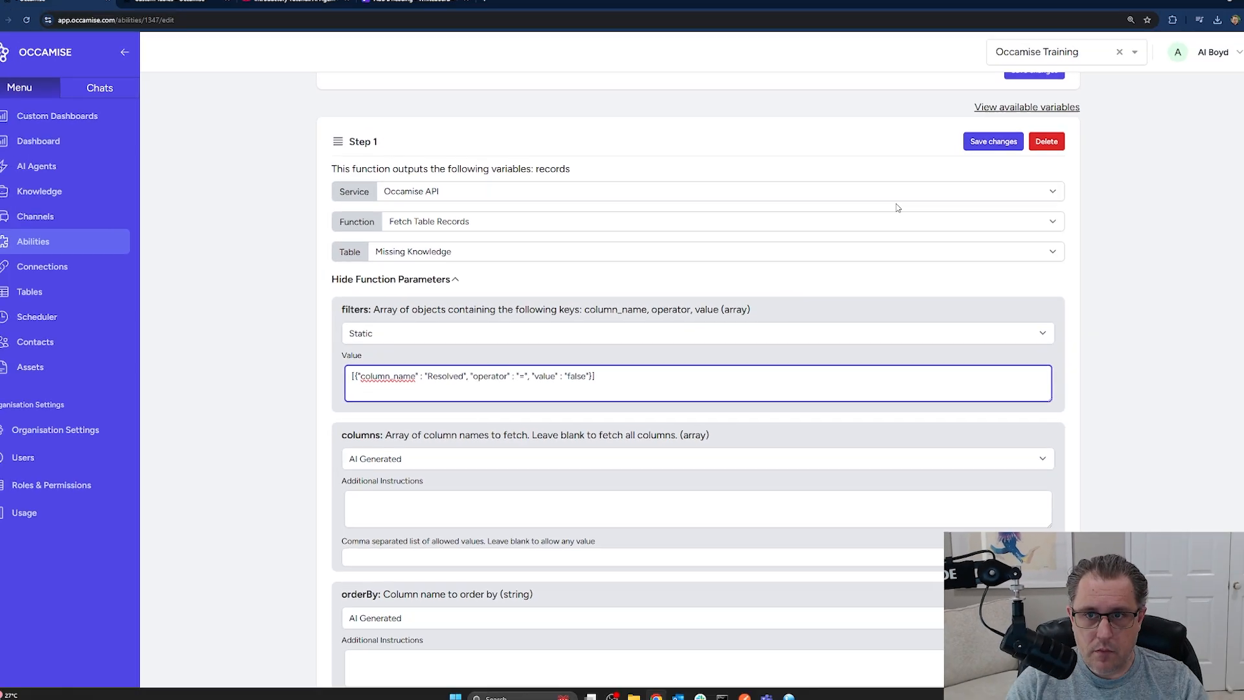
left_click(1240, 7)
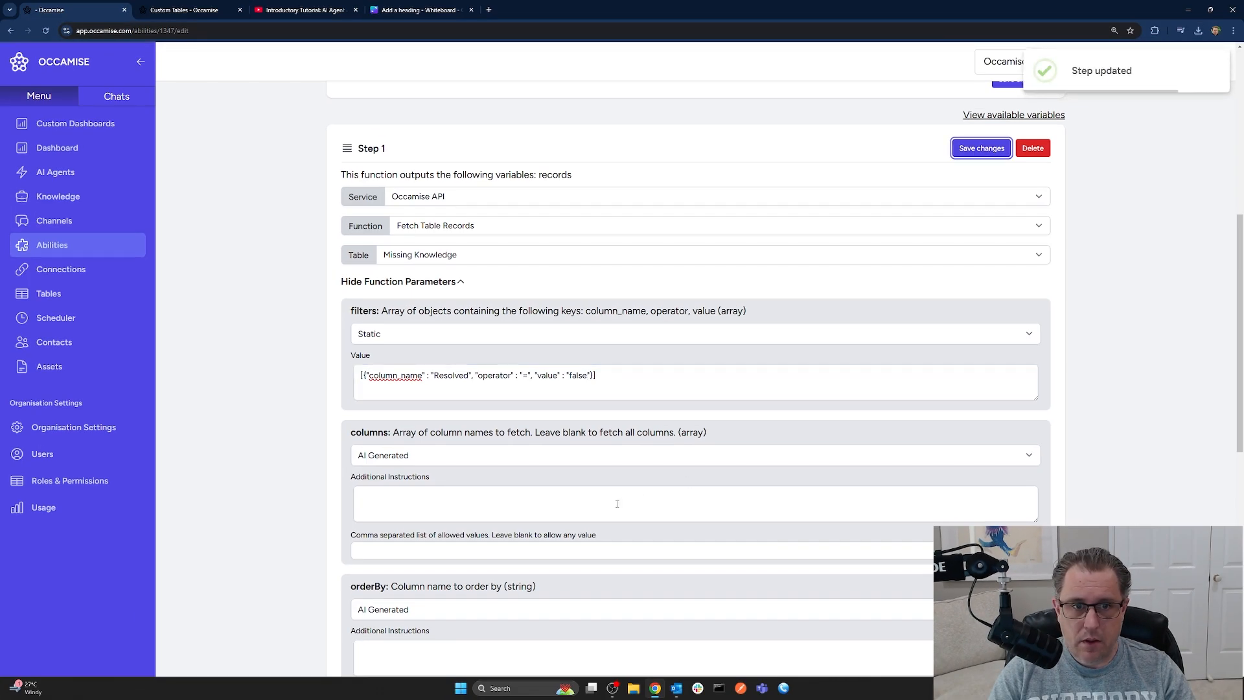
scroll(603, 486, "down", 3)
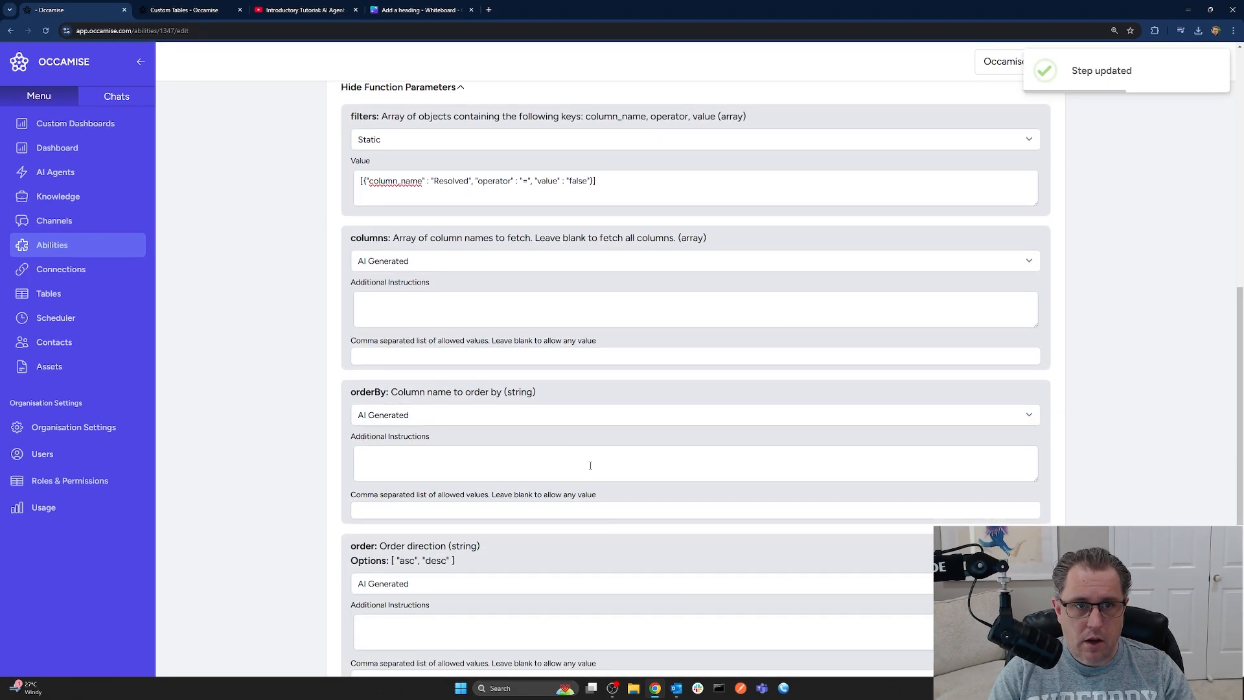
left_click(397, 262)
Make columns static and set orderBy to a static DateAdded copied from the table
left_click(398, 294)
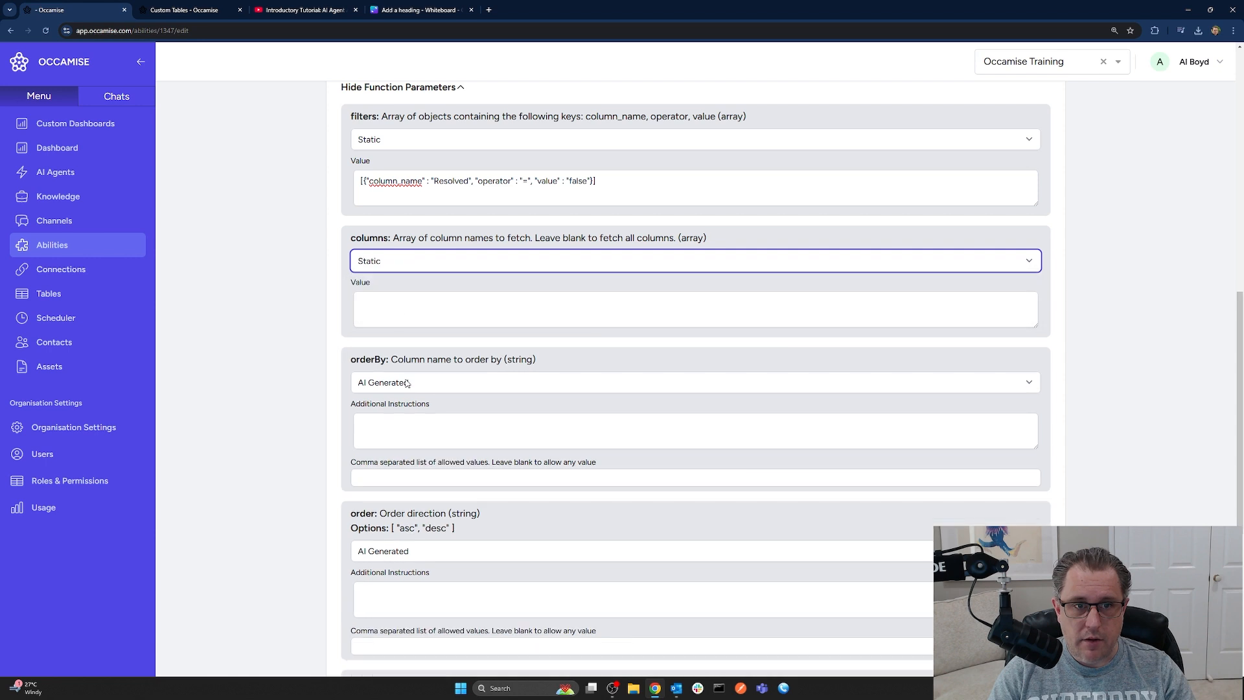
left_click(417, 305)
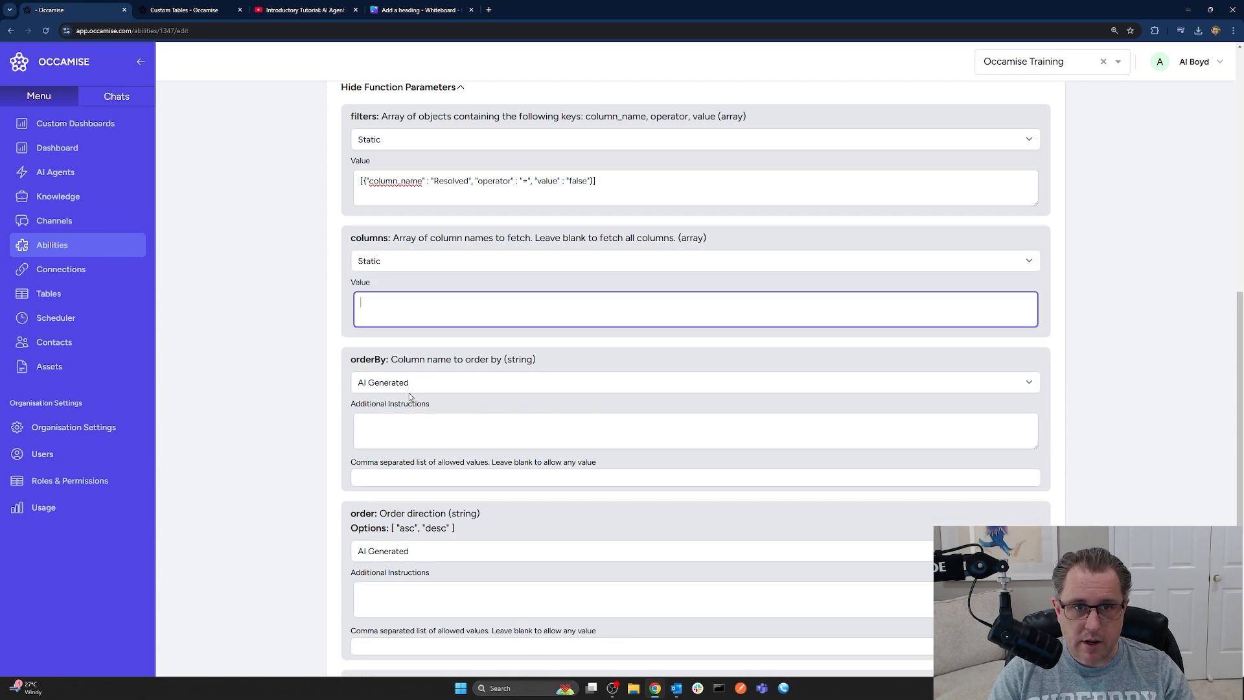
scroll(410, 389, "down", 2)
left_click(408, 285)
left_click(408, 317)
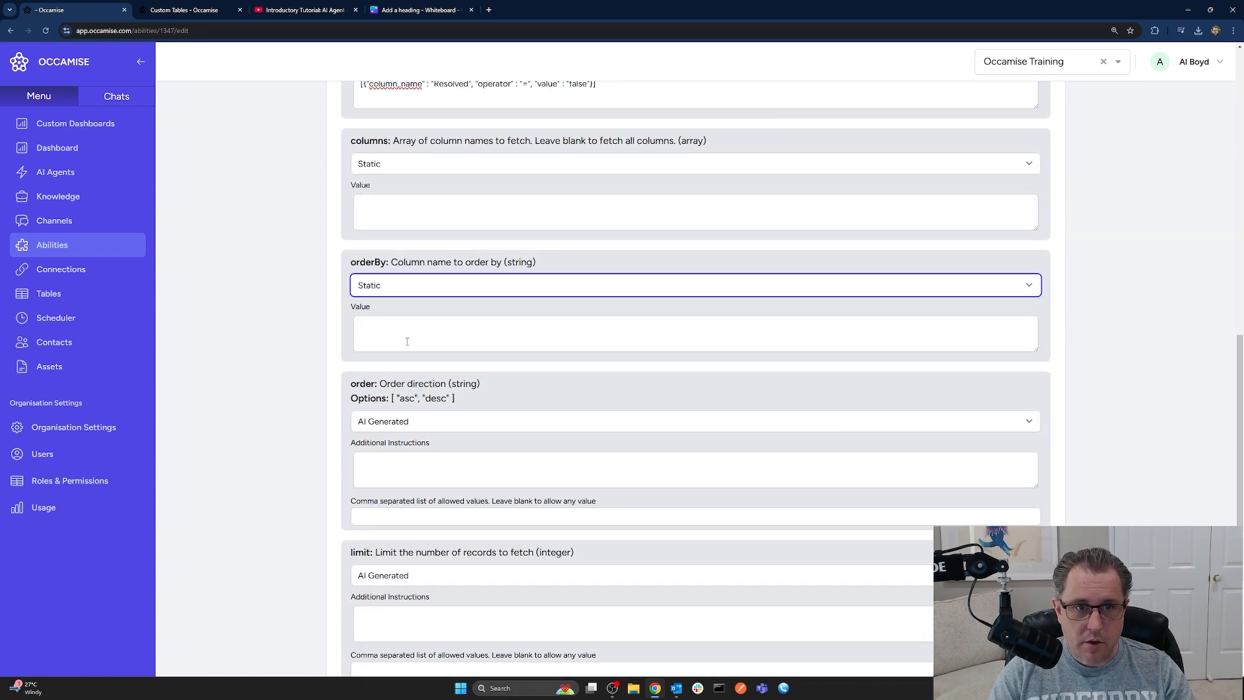
left_click(407, 342)
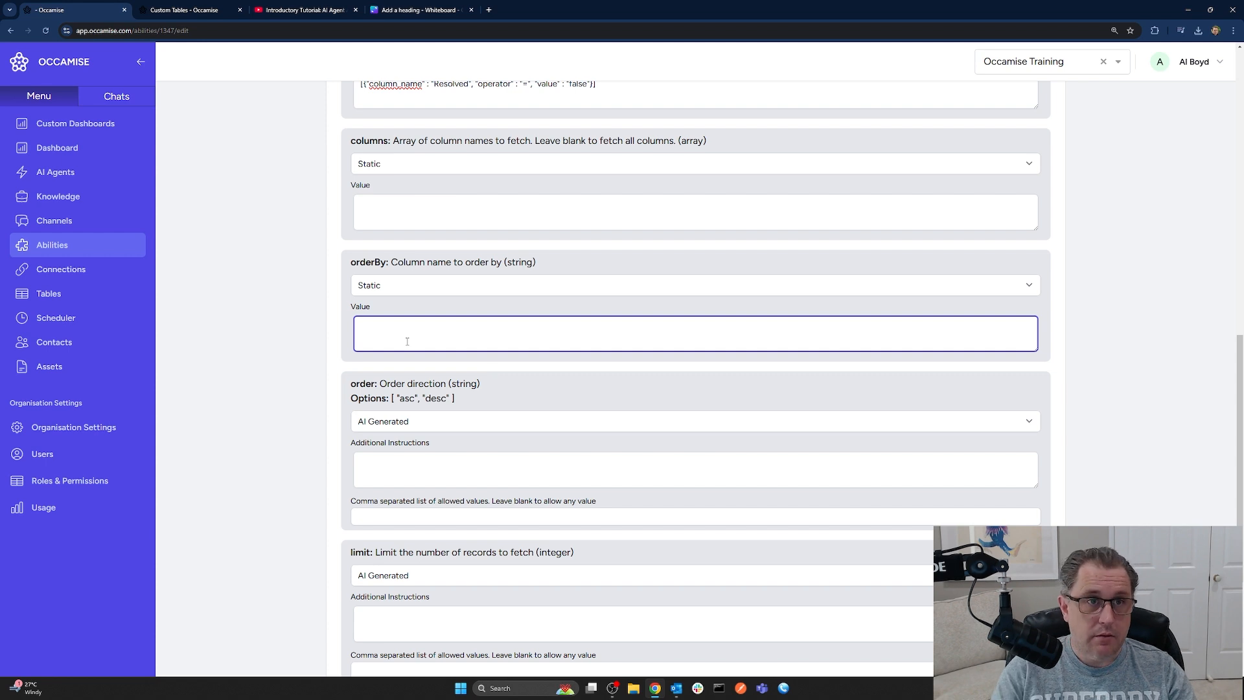
left_click(188, 10)
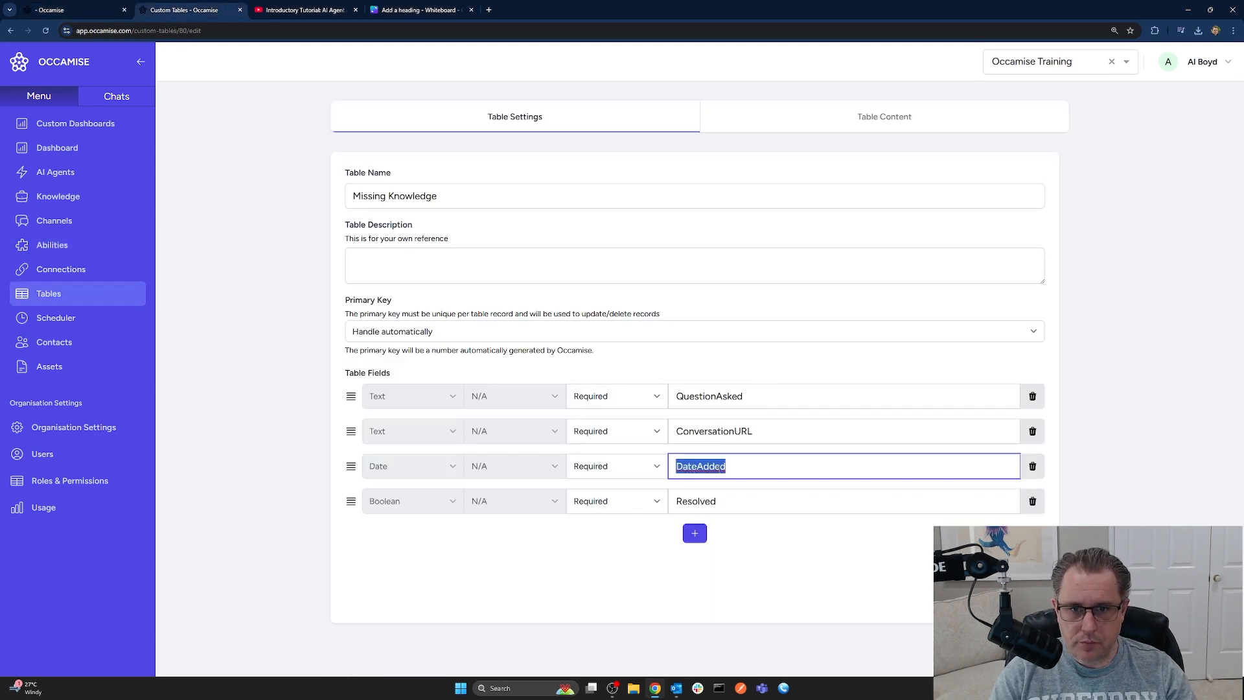
key("ctrl+c")
key("ctrl+shift+Tab")
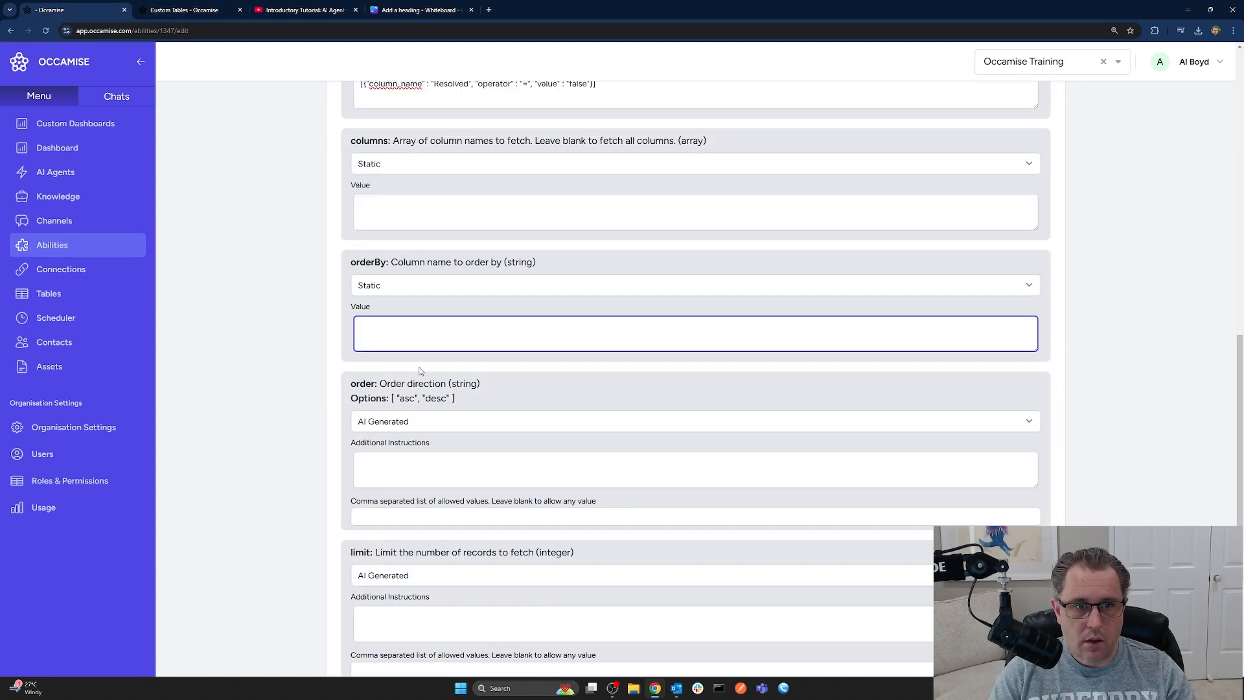
key("ctrl+v")
Set the order direction to a static 'desc'
left_click(418, 421)
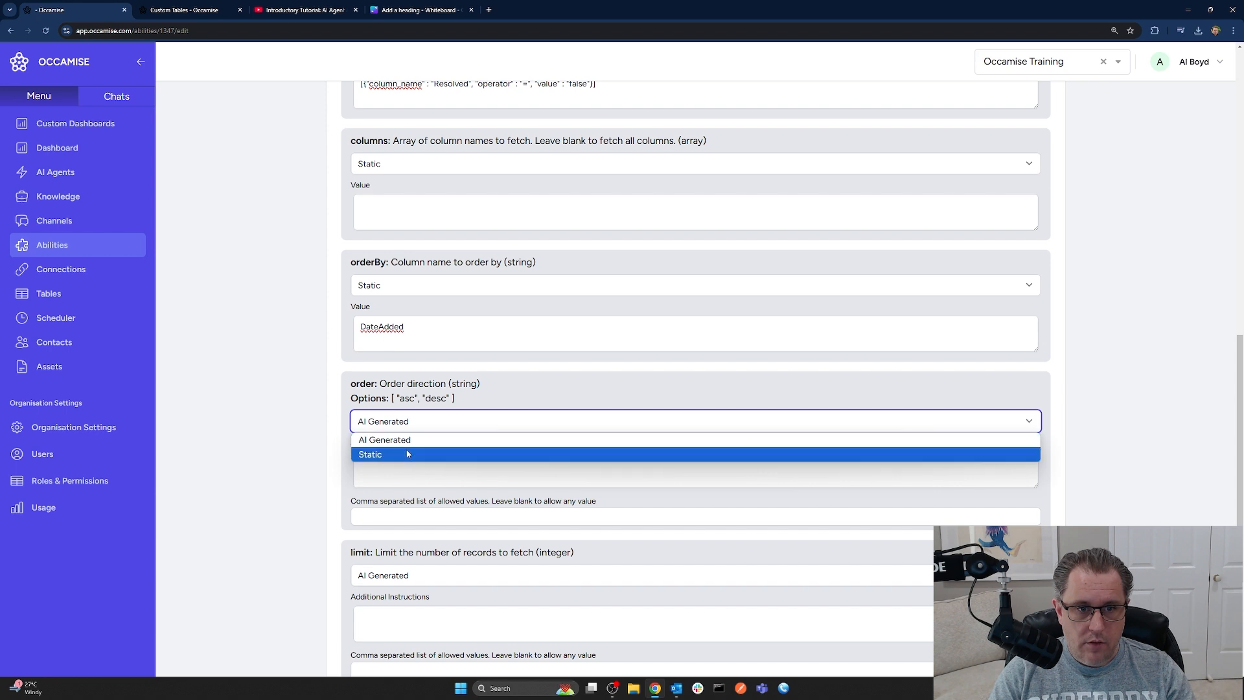
left_click(412, 448)
left_click(404, 461)
left_click(398, 495)
scroll(443, 536, "down", 3)
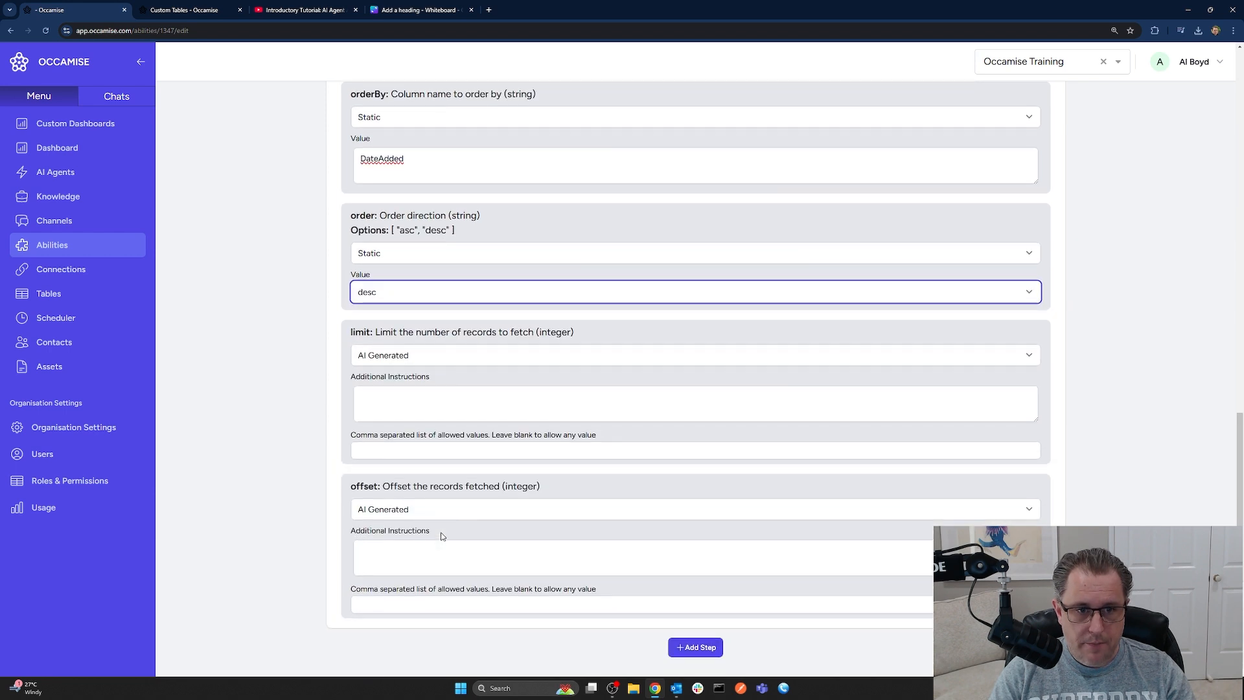
Set limit to a static 10 and offset to a static 0
left_click(410, 357)
left_click(403, 384)
left_click(432, 439)
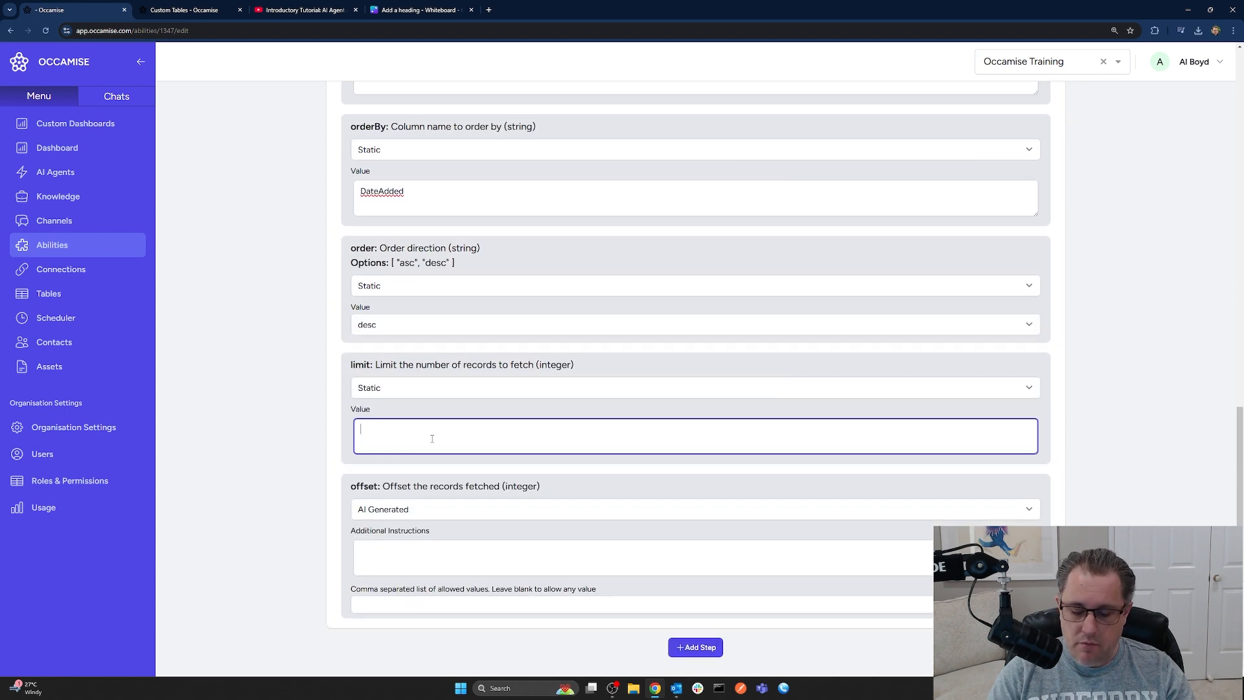
type("10")
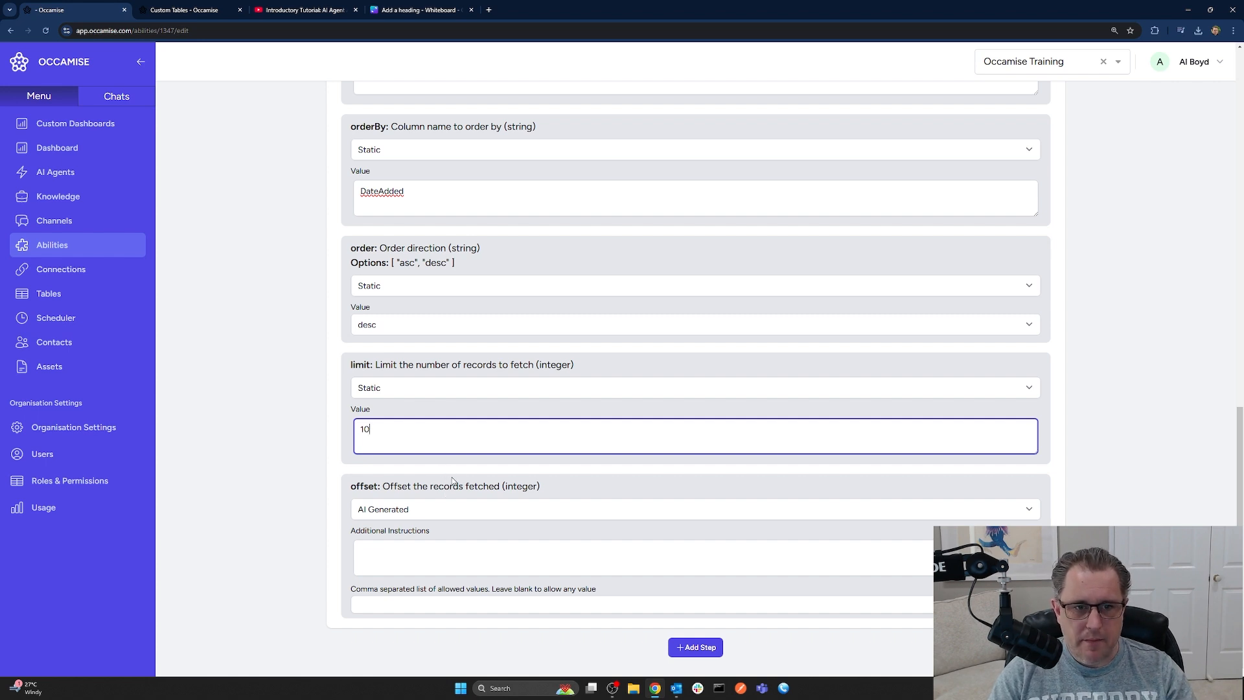
left_click(432, 509)
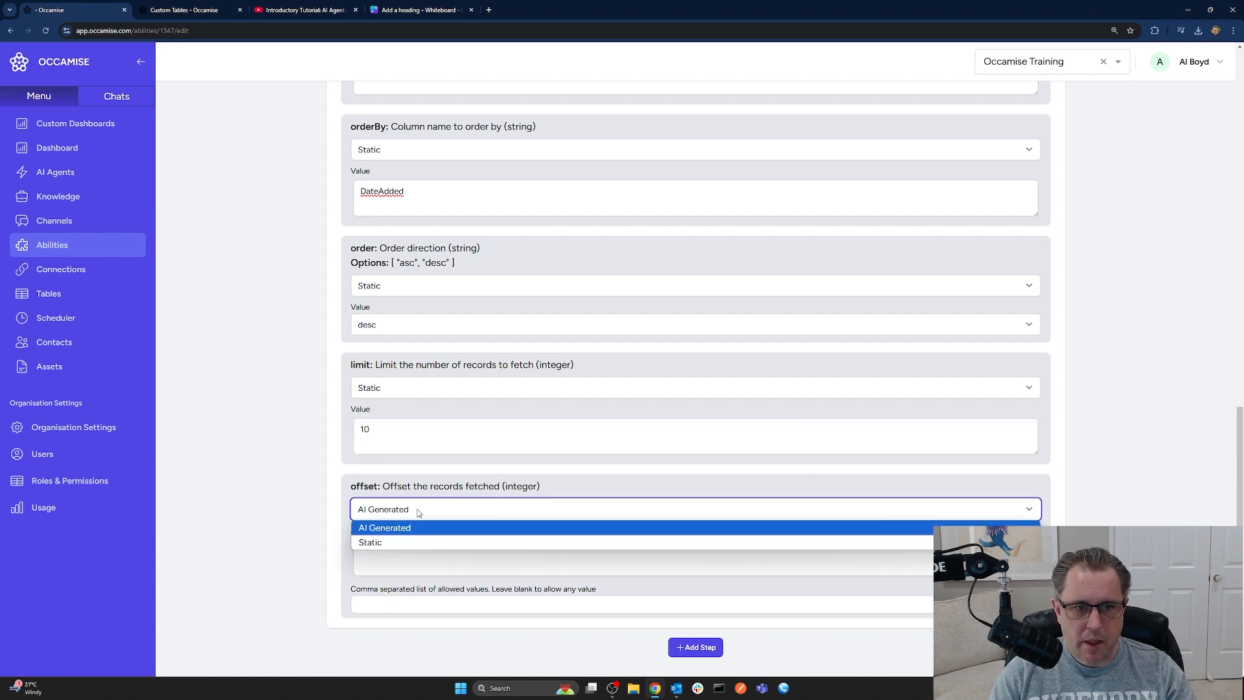
left_click(410, 542)
left_click(405, 578)
type("0")
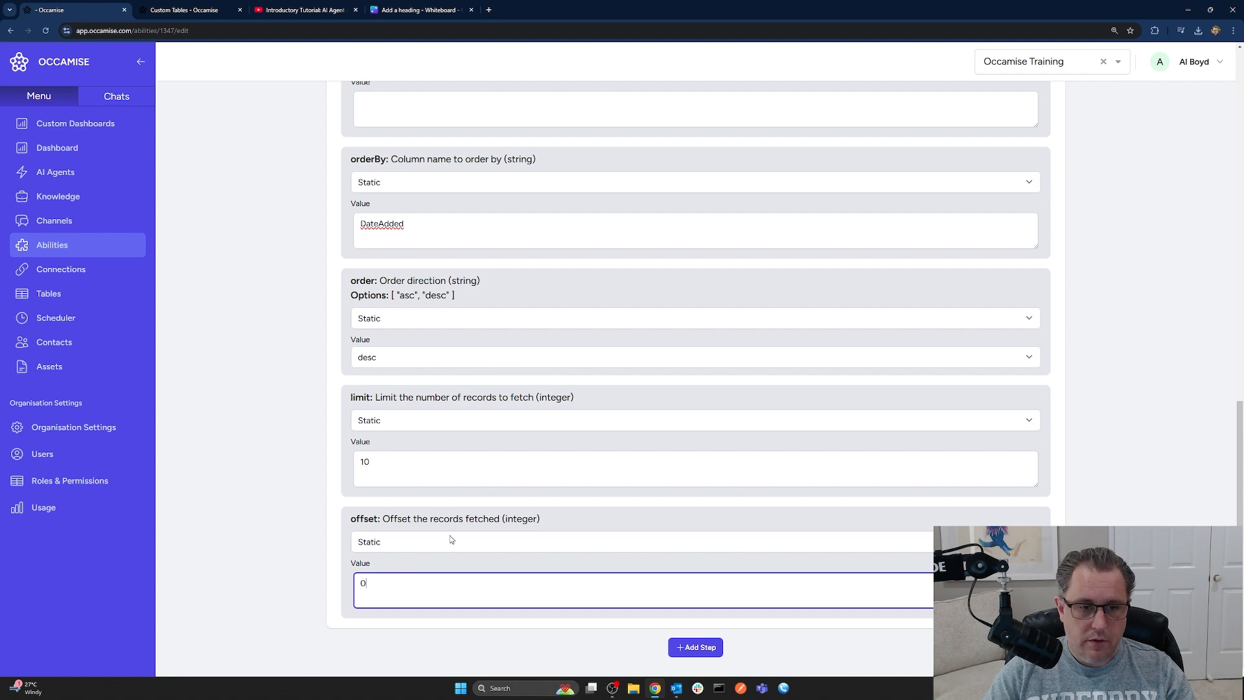
scroll(459, 551, "up", 2)
scroll(454, 574, "up", 5)
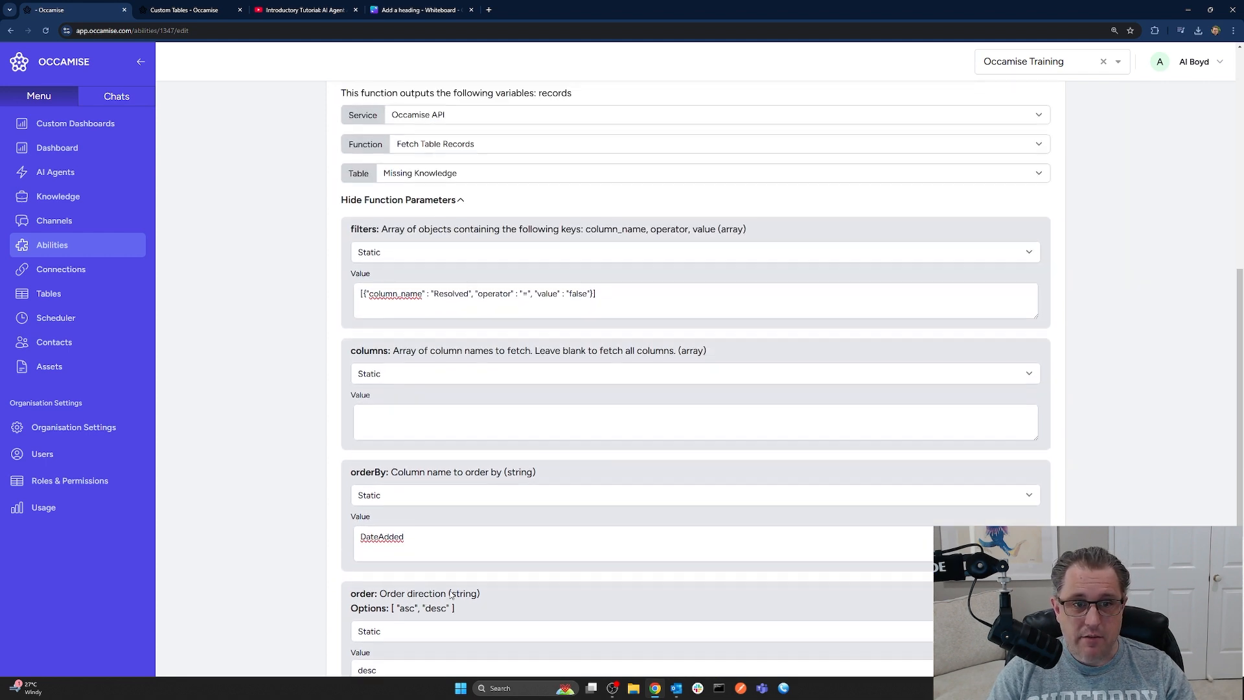
Save the sorting and paging settings and rename the ability 'Fetch unresolved missing knowledge'
left_click(966, 192)
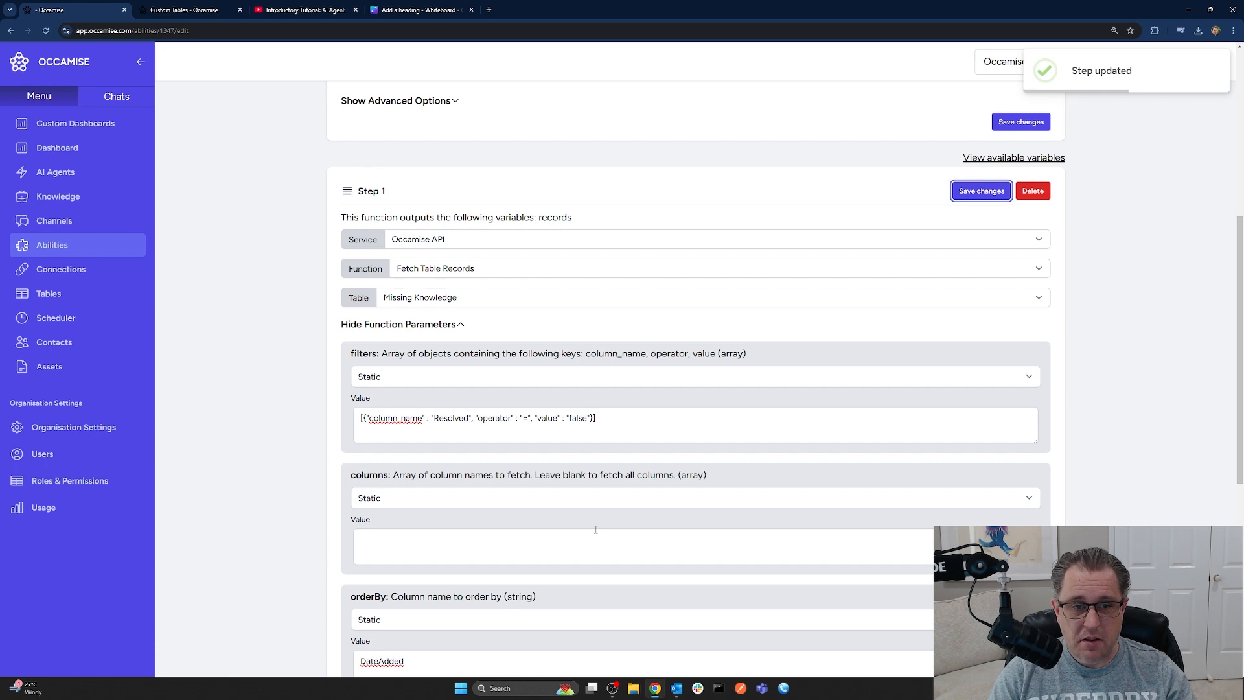
scroll(595, 529, "up", 6)
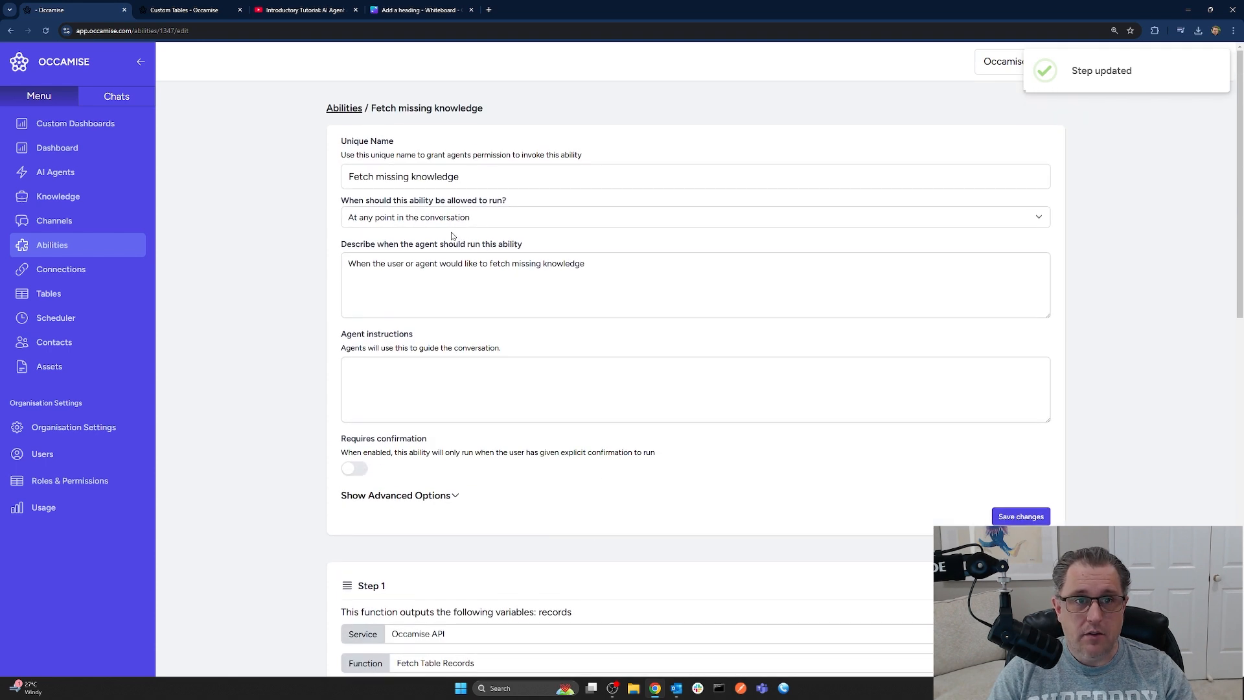
left_click_drag(351, 176, 624, 283)
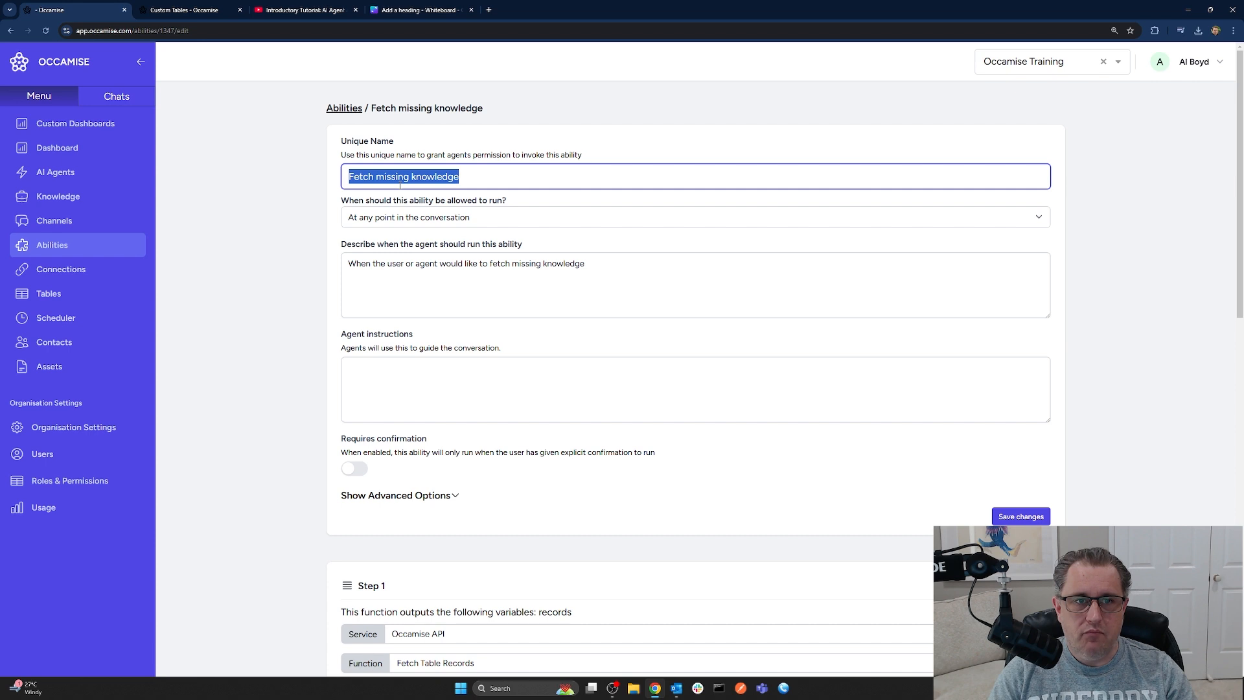
left_click(401, 181)
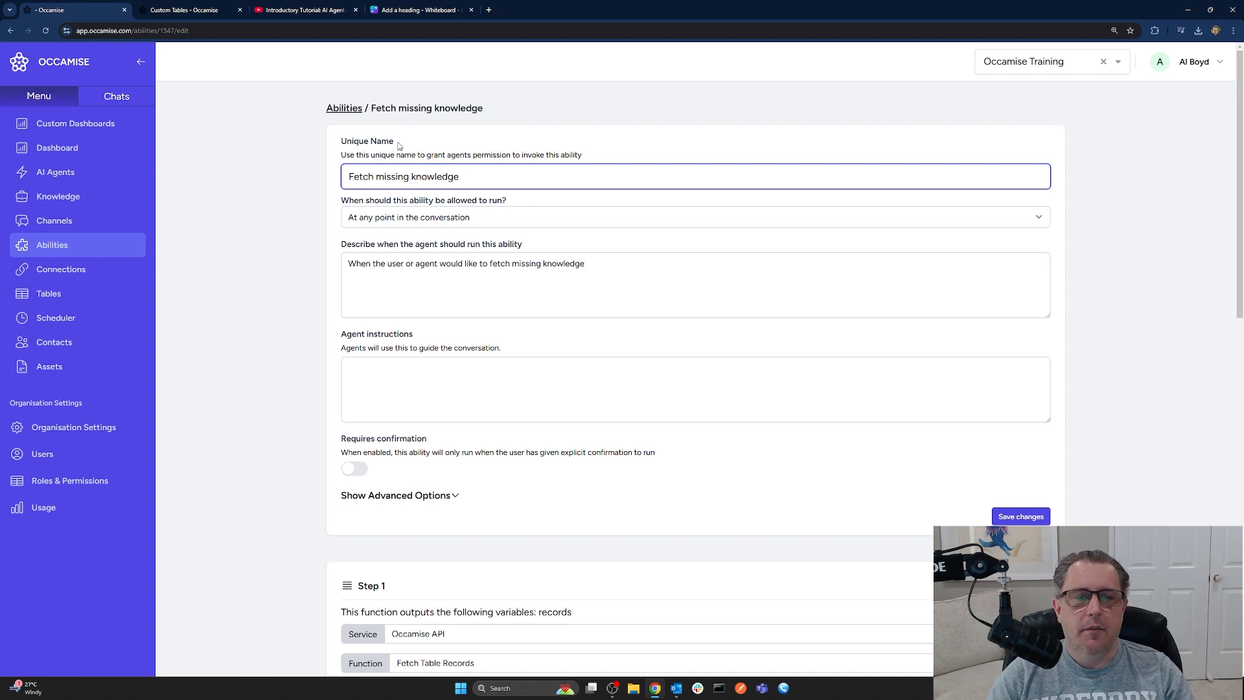
left_click(376, 177)
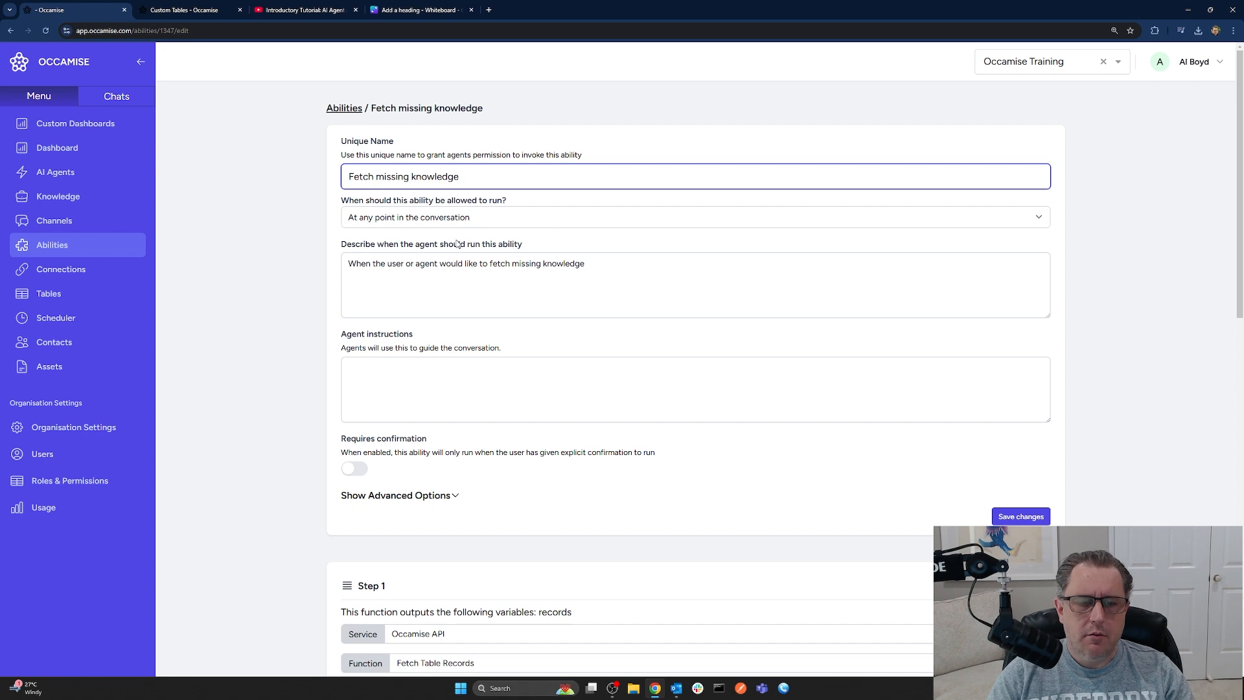
type("unresolved")
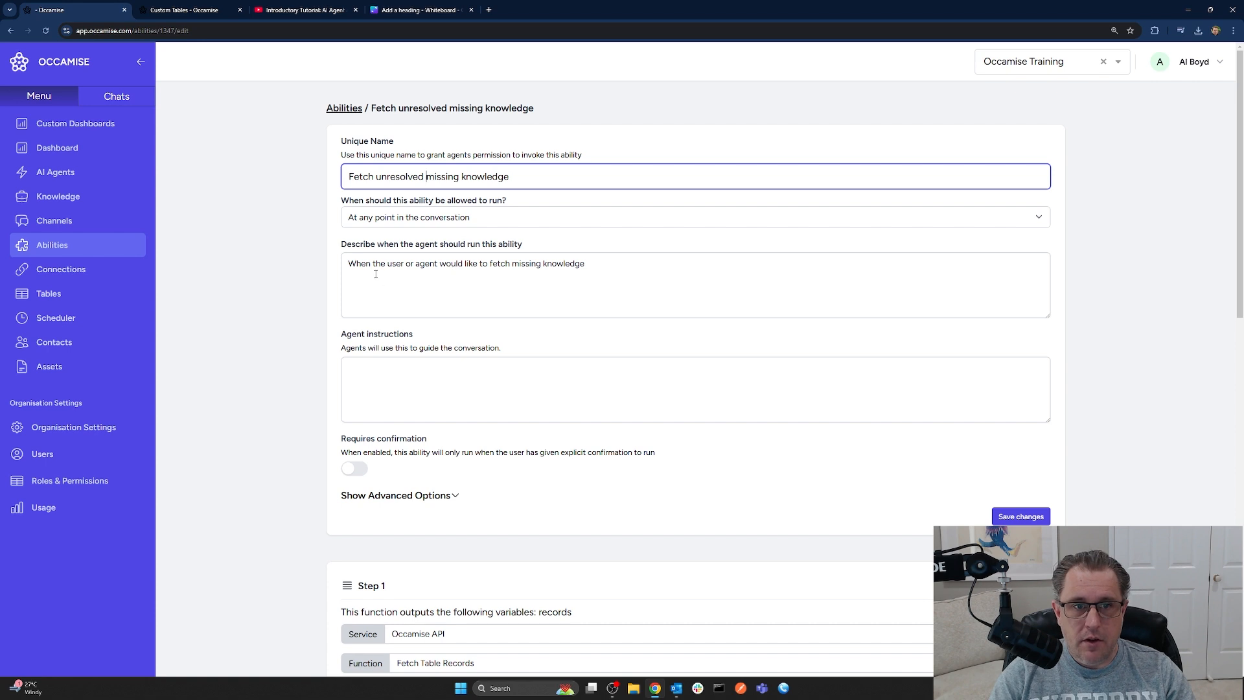
Insert 'unresolved' into the run description and save the ability
left_click(513, 264)
type("unresolved")
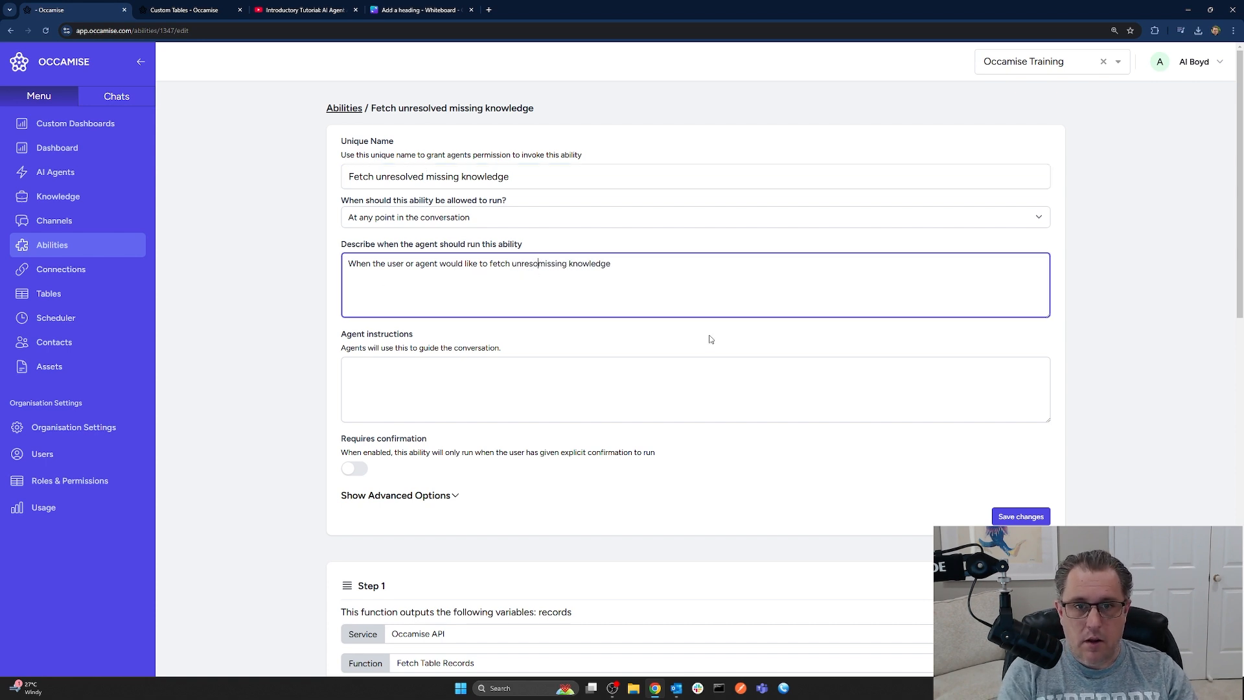
left_click(1021, 516)
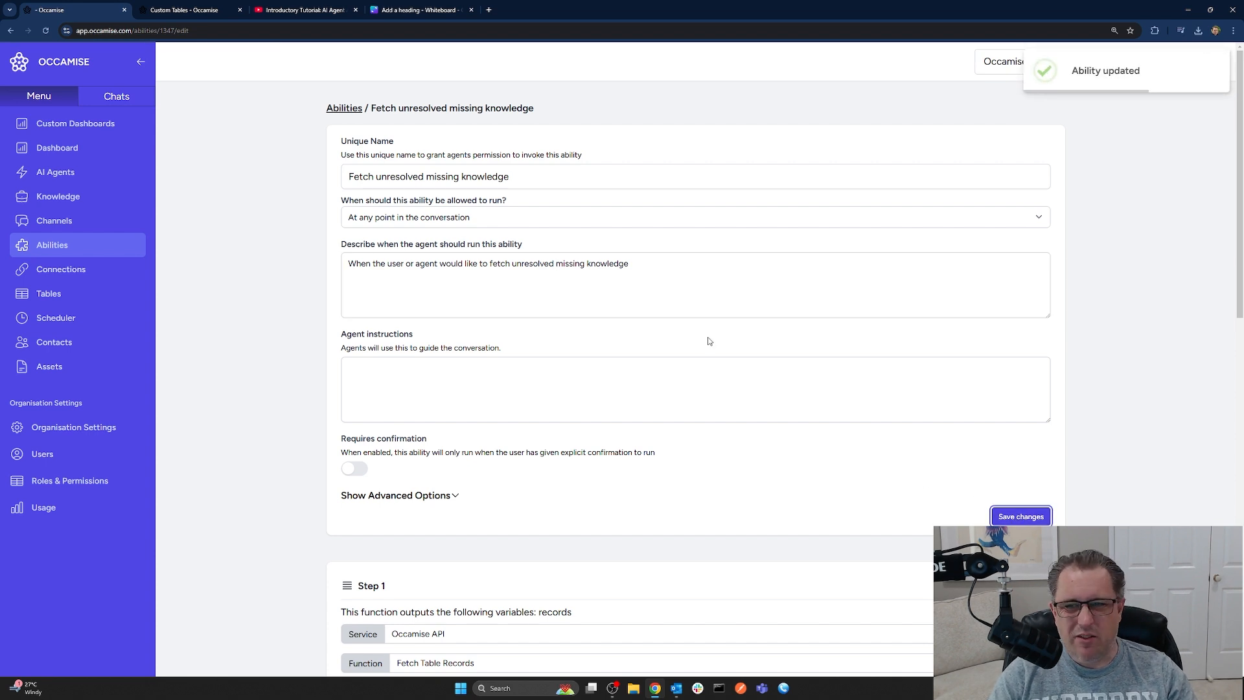
Create an ability named 'Send missing knowledge report' in the Admin folder
left_click(344, 108)
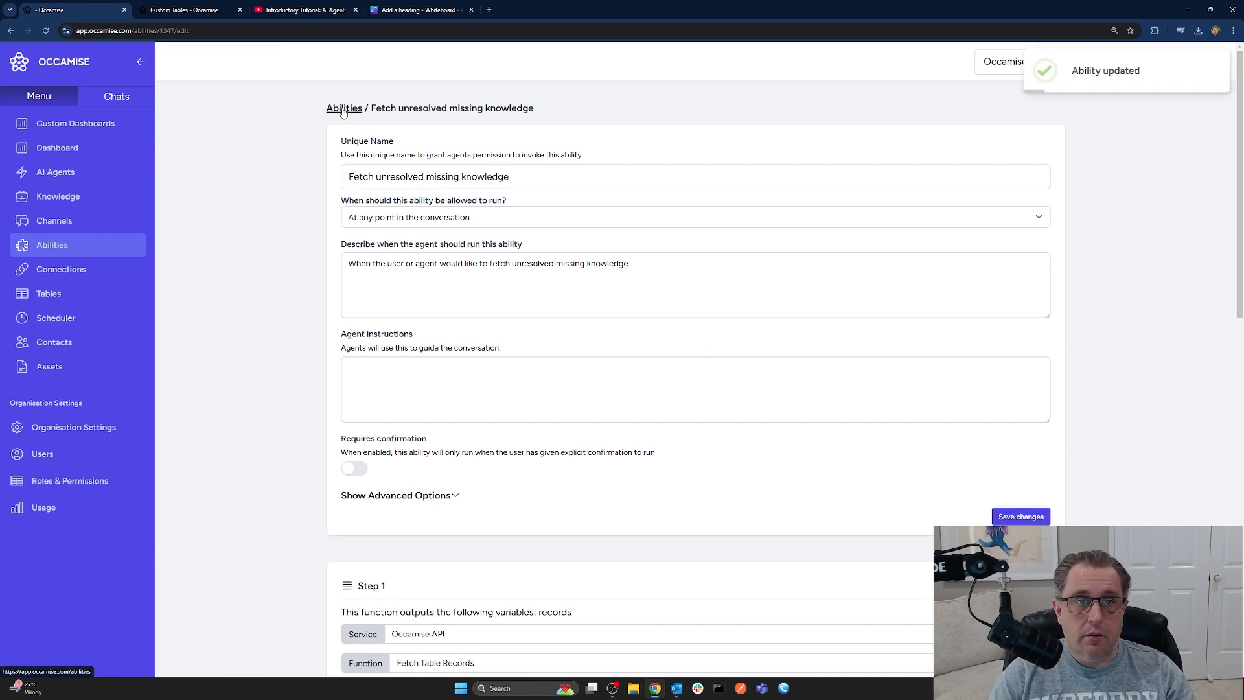
left_click(411, 219)
left_click(1043, 118)
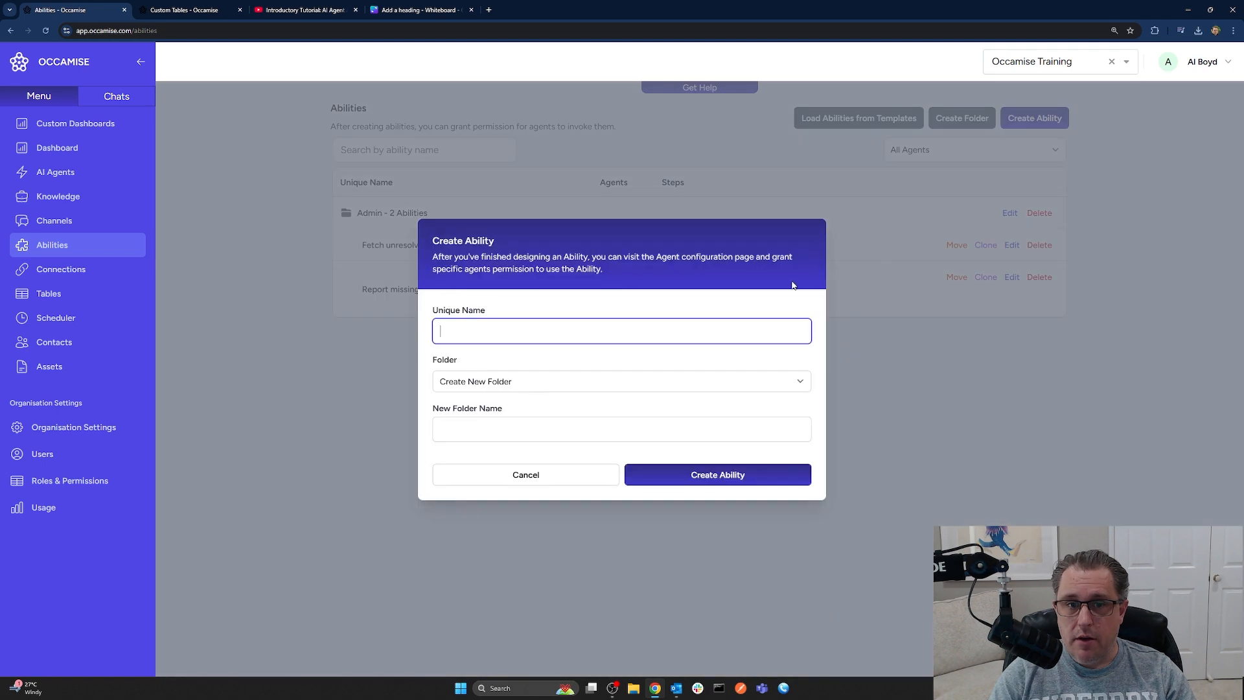
type("Send ")
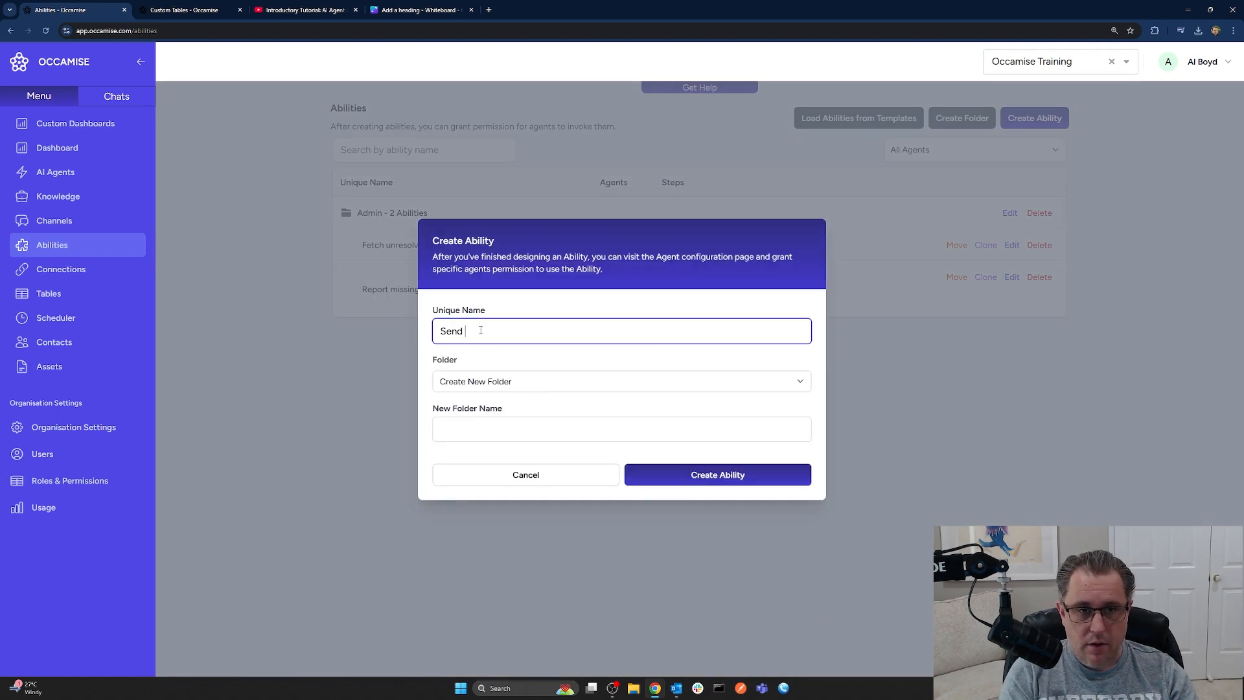
type("missing knowle")
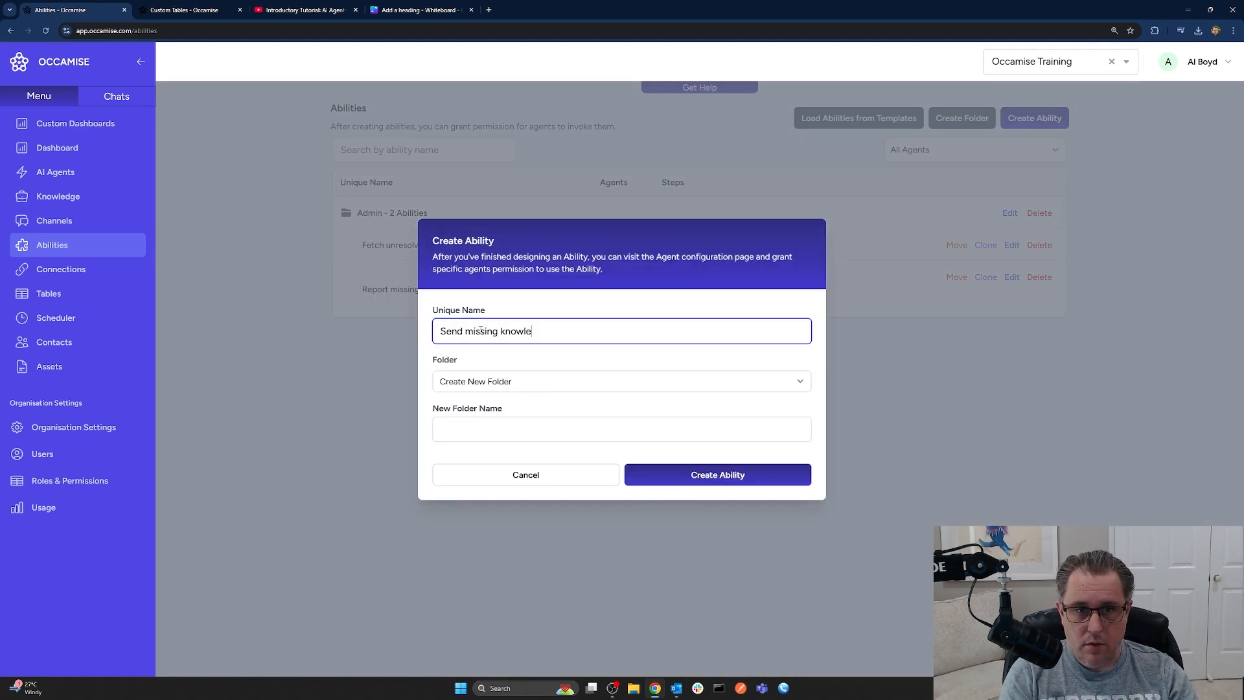
type("dge report")
left_click(521, 382)
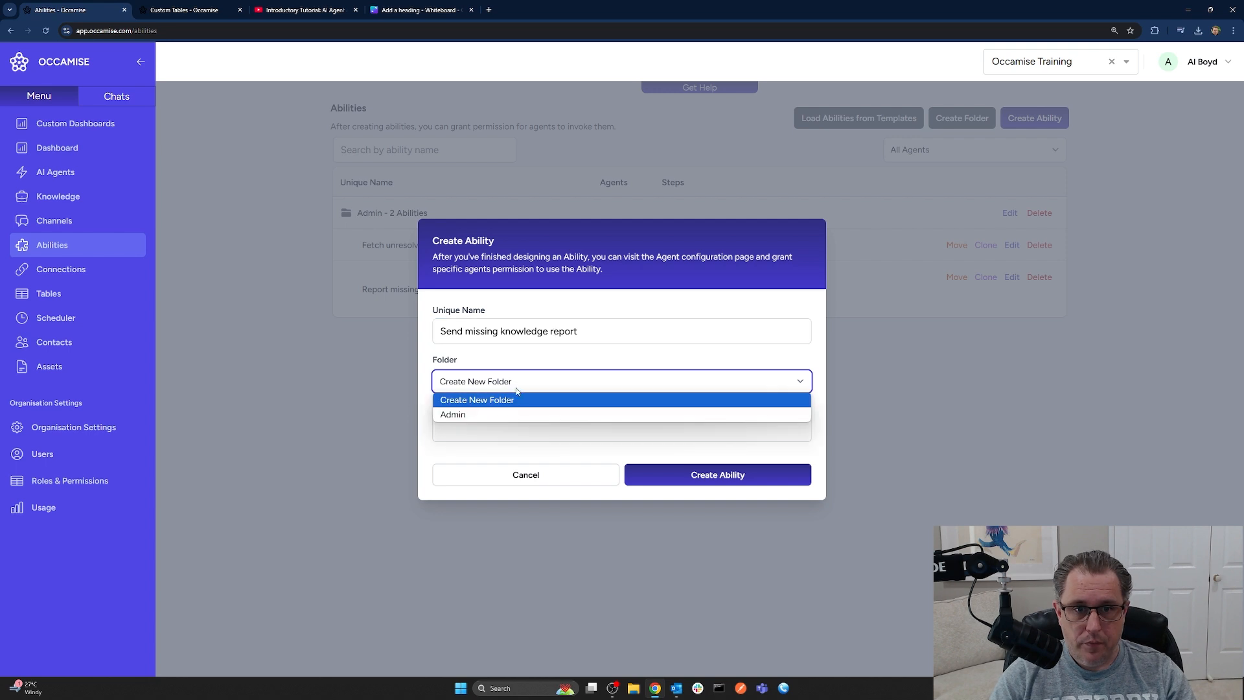
left_click(518, 412)
left_click(737, 452)
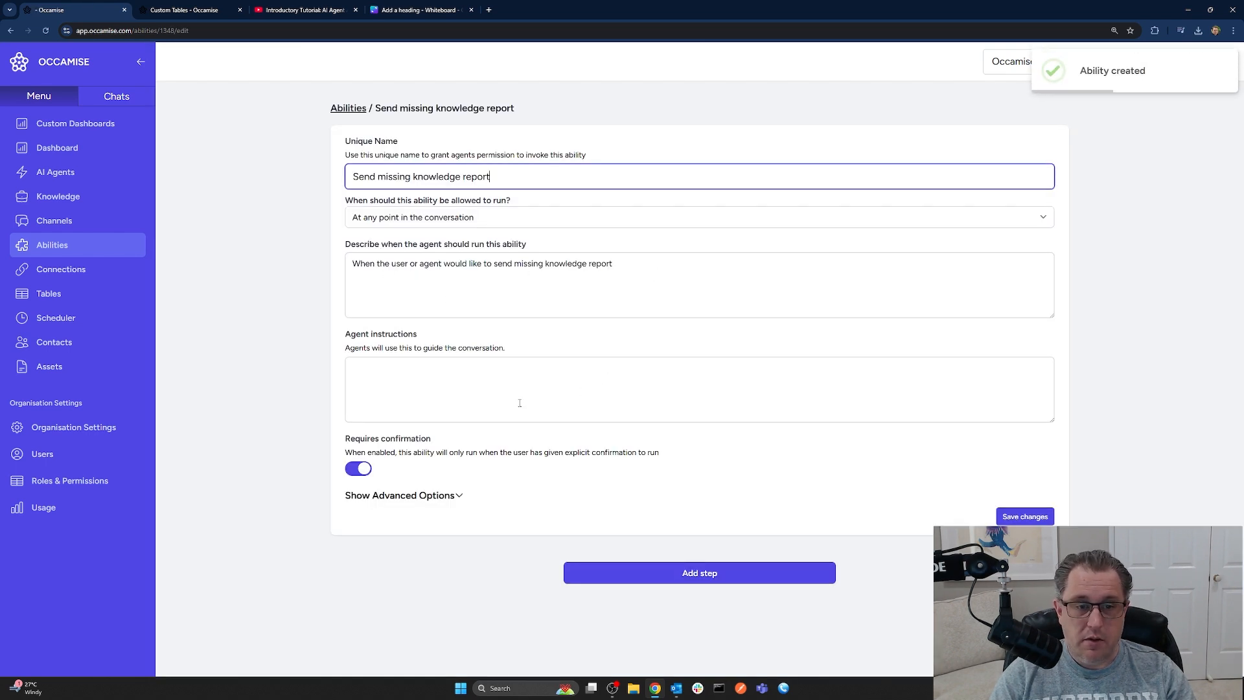
Turn off Requires confirmation, save the ability, and add a first step
left_click(360, 469)
left_click(1024, 516)
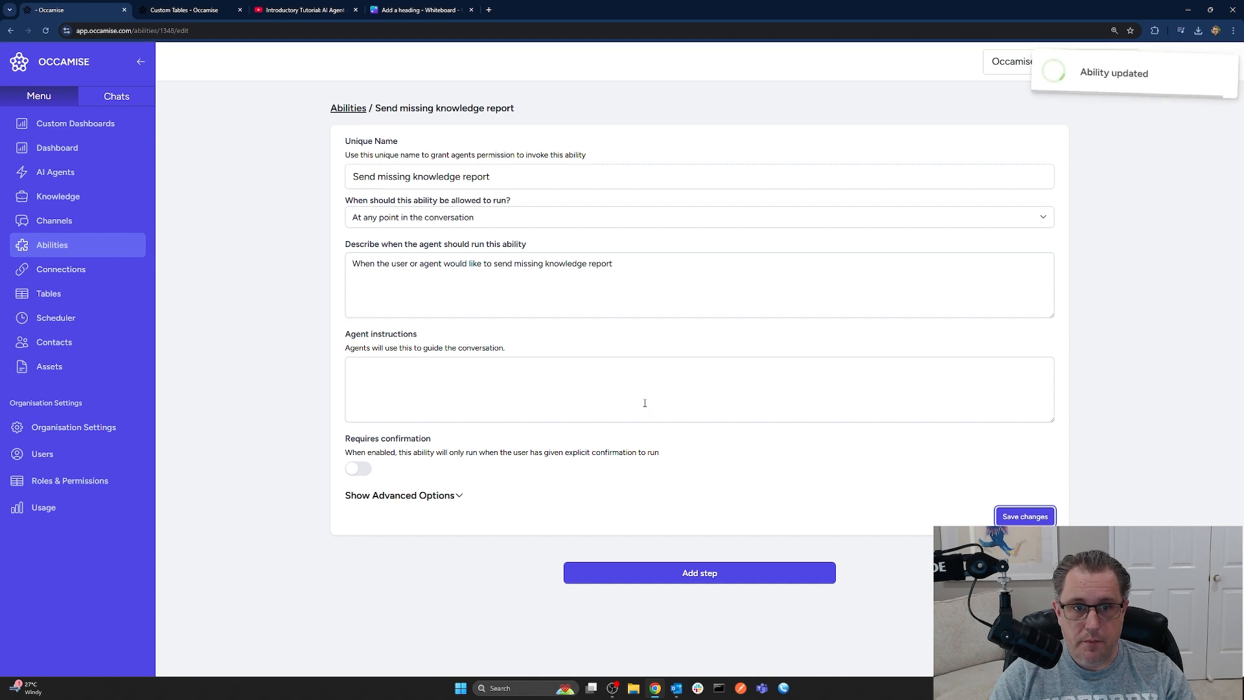
left_click(661, 572)
Set Step 1 to the Occamise service's Send email function and focus the recipient's Additional Instructions
scroll(589, 453, "down", 5)
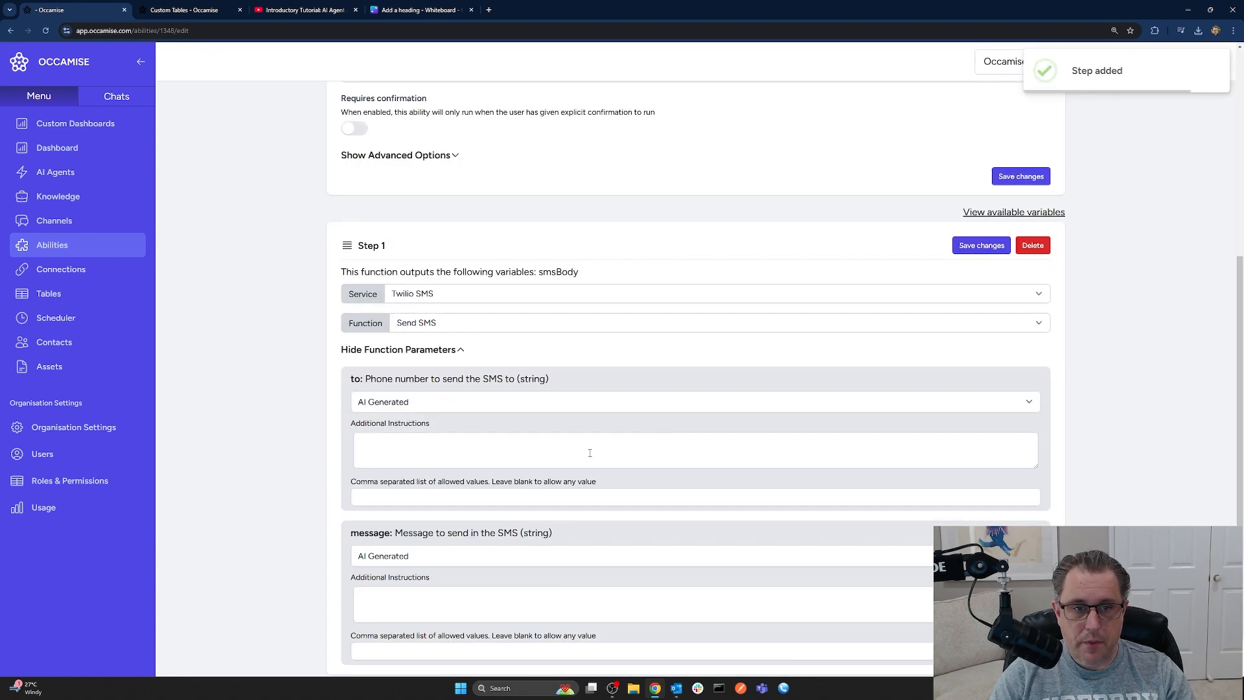
left_click(445, 296)
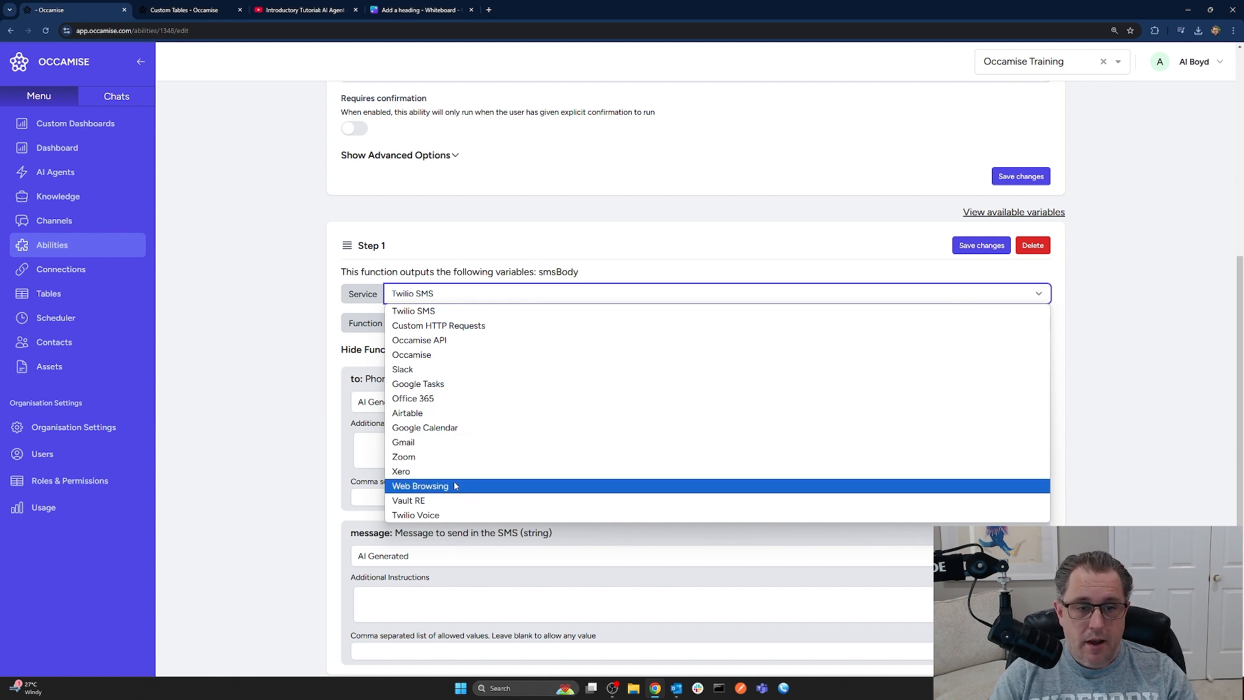
left_click(431, 356)
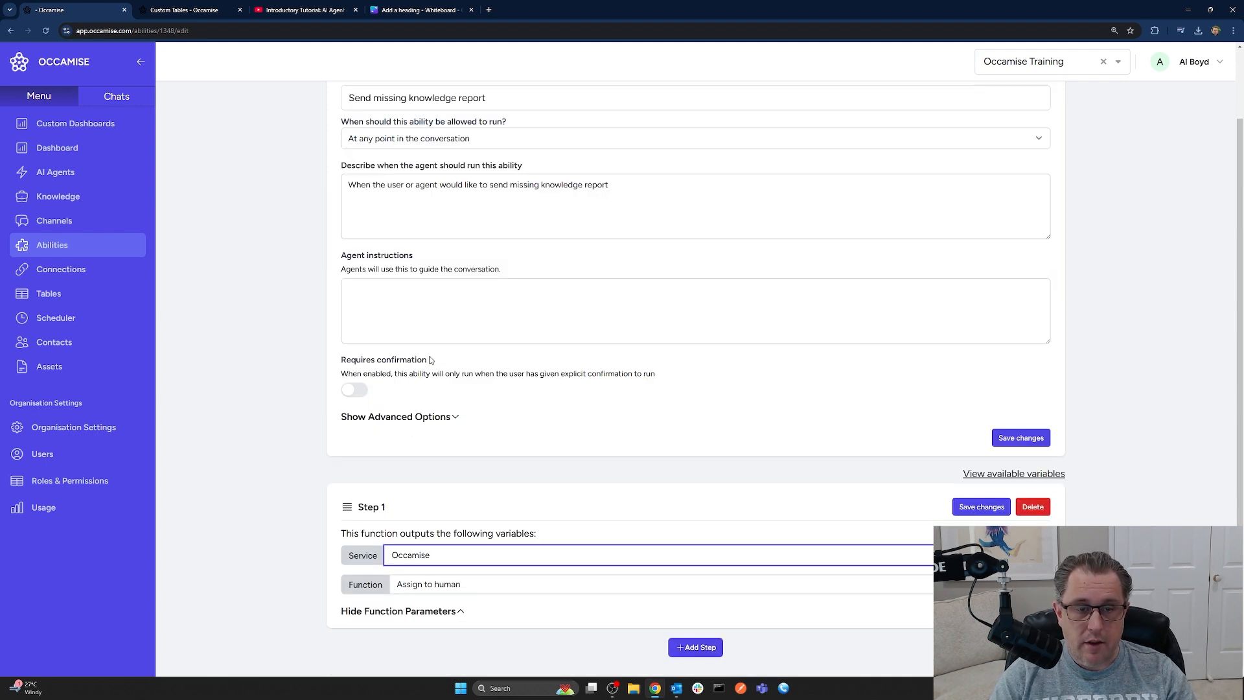
left_click(460, 585)
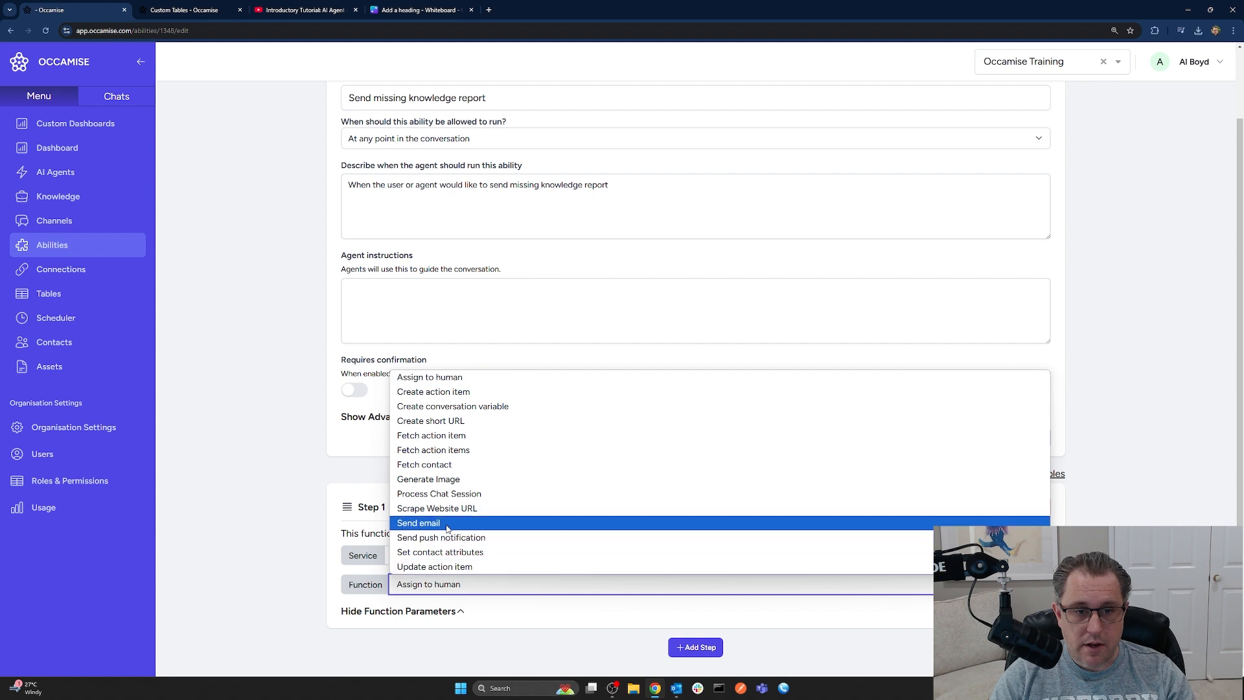
left_click(518, 523)
scroll(587, 463, "down", 5)
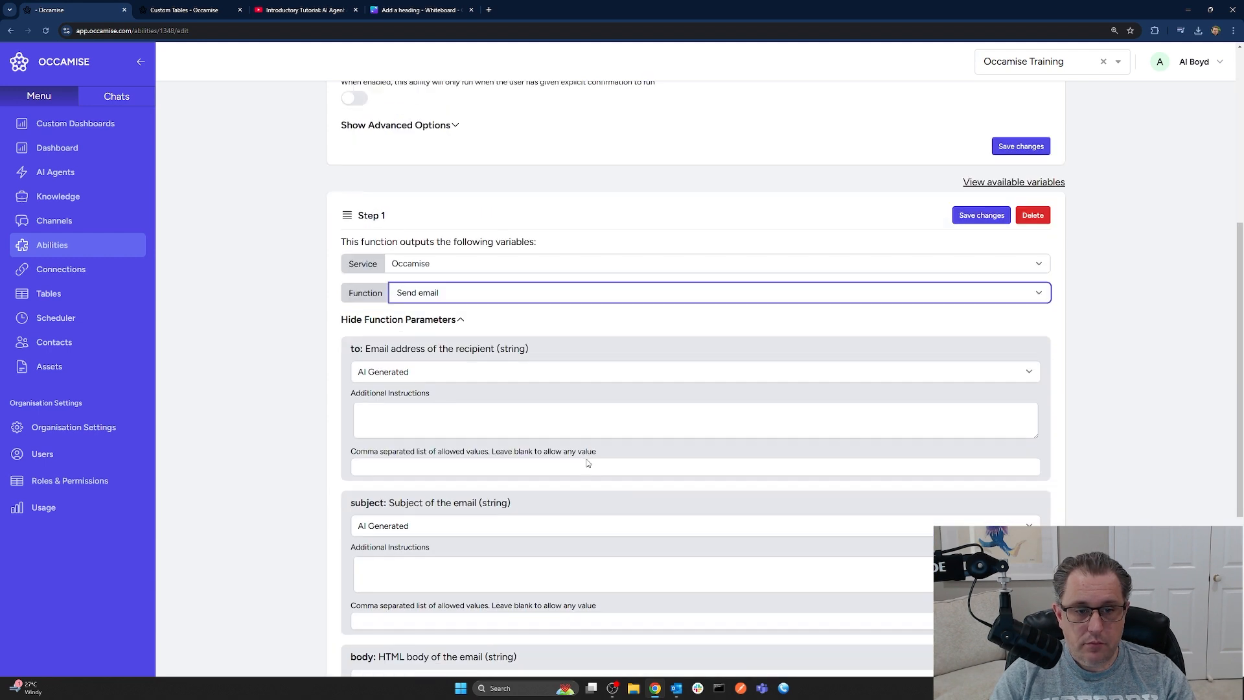
left_click(453, 409)
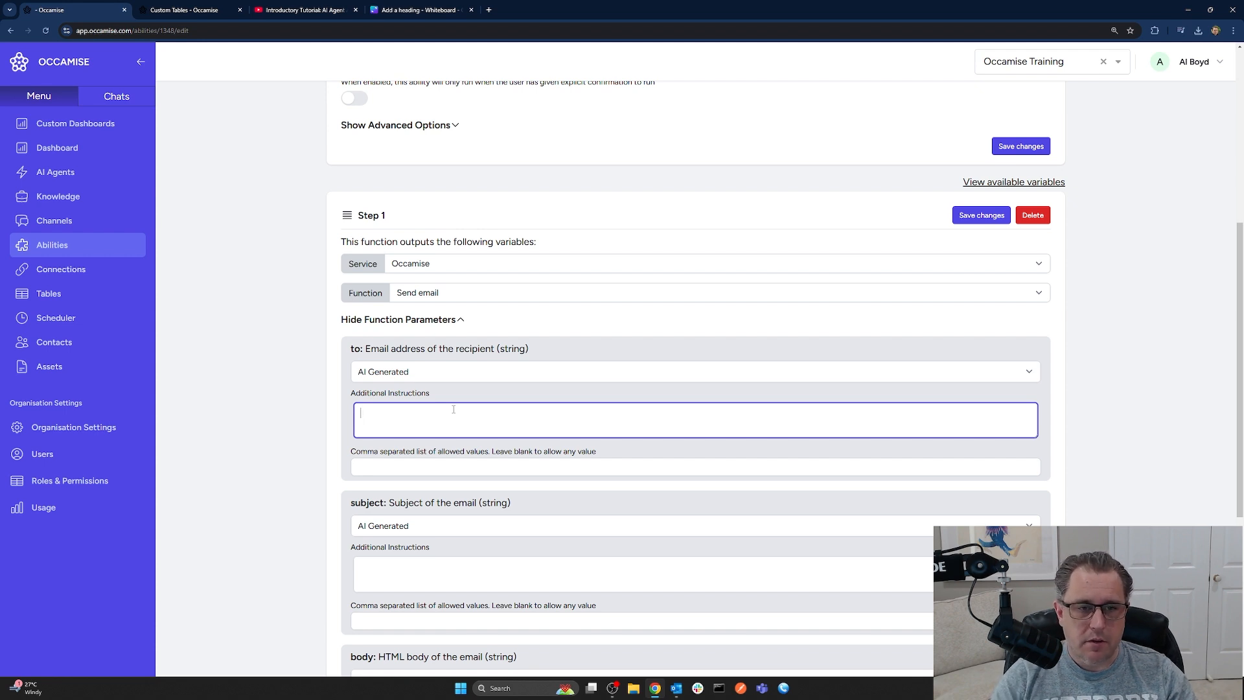
Give the email a fixed recipient address and the fixed subject 'Missing knowledge in Occamise!'
left_click(422, 372)
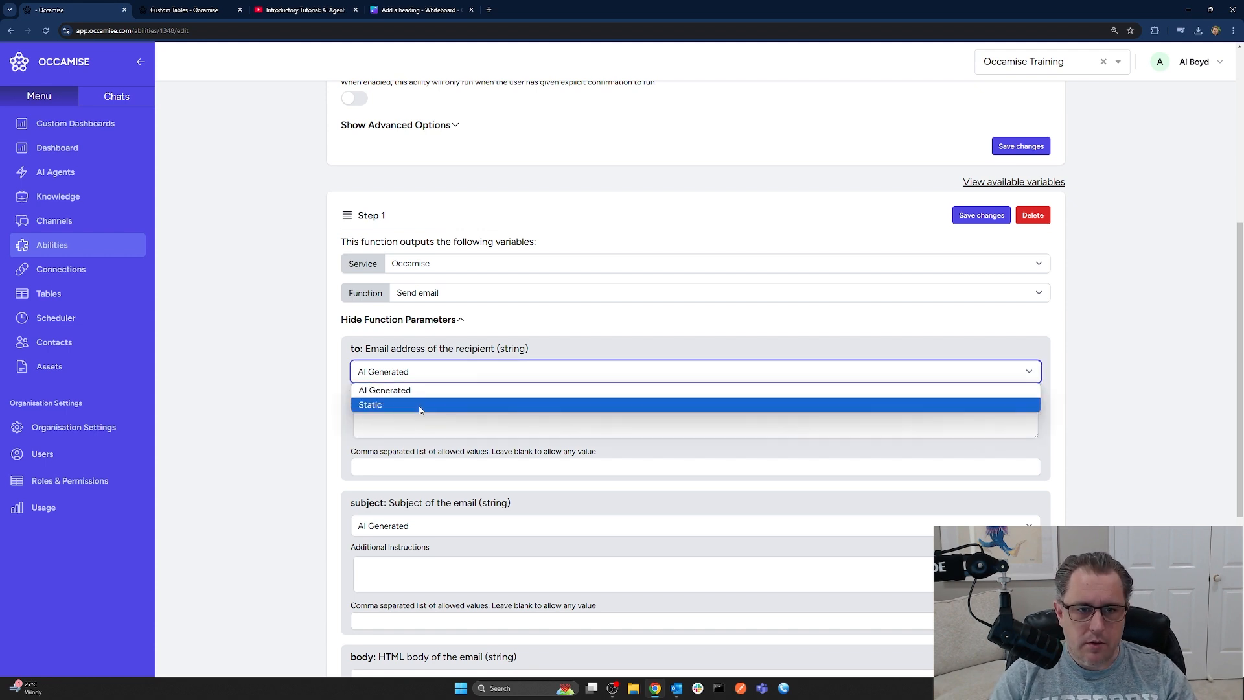
left_click(421, 406)
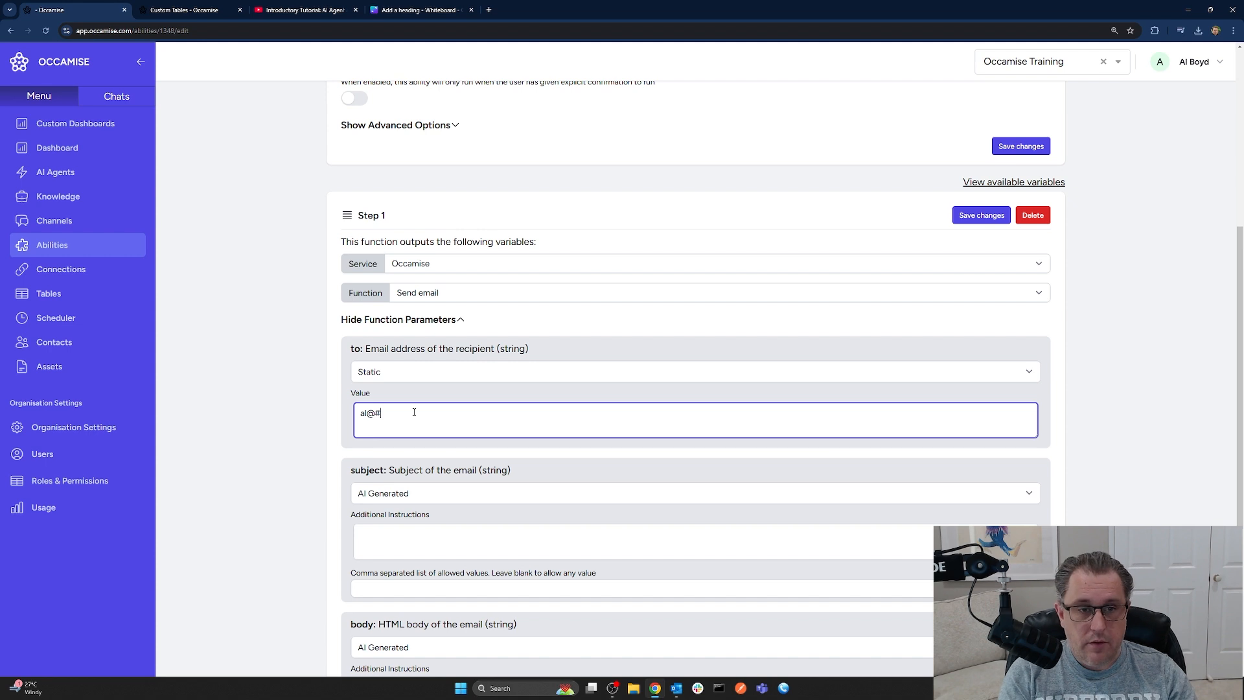
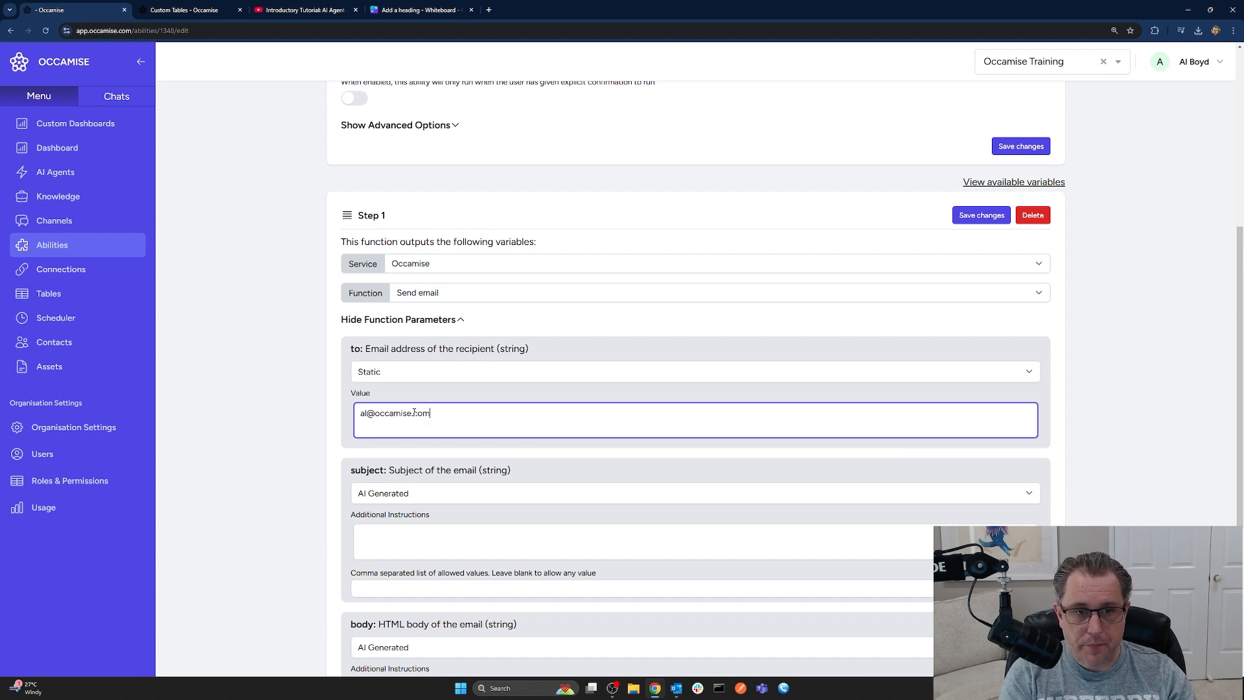
scroll(426, 418, "down", 2)
left_click(416, 348)
left_click(412, 379)
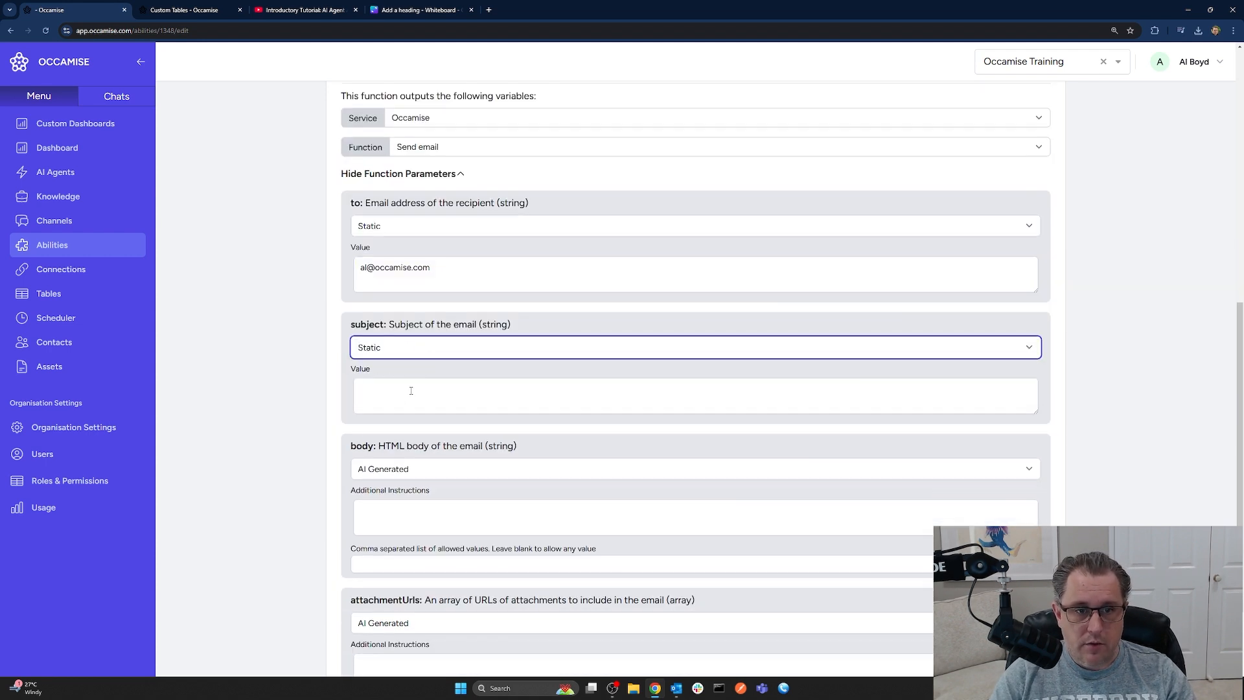
left_click(412, 394)
type("M")
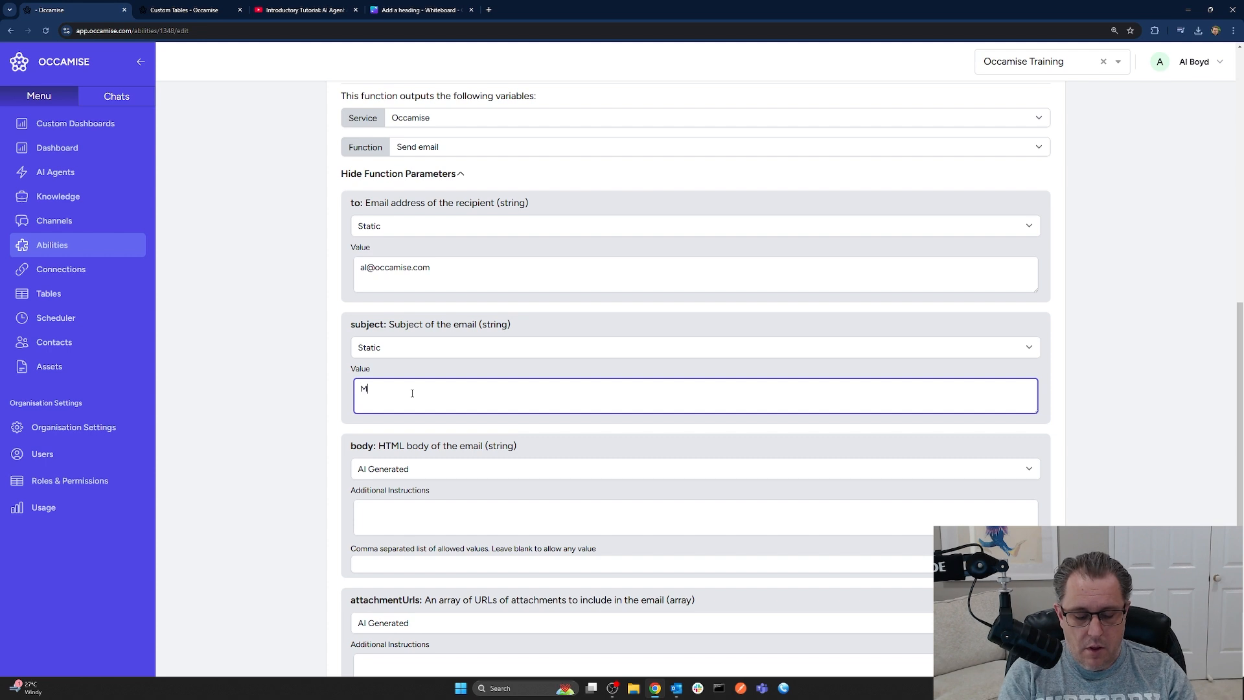
type("issing knowledge")
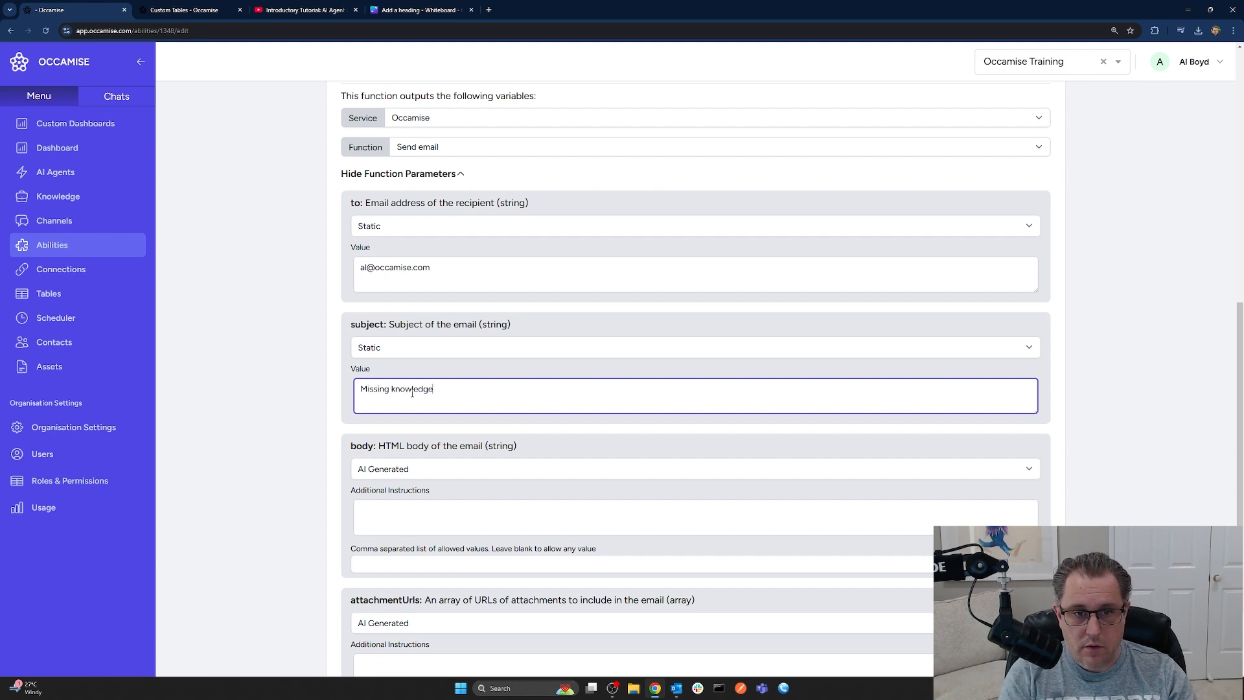
type(" in Occamise!")
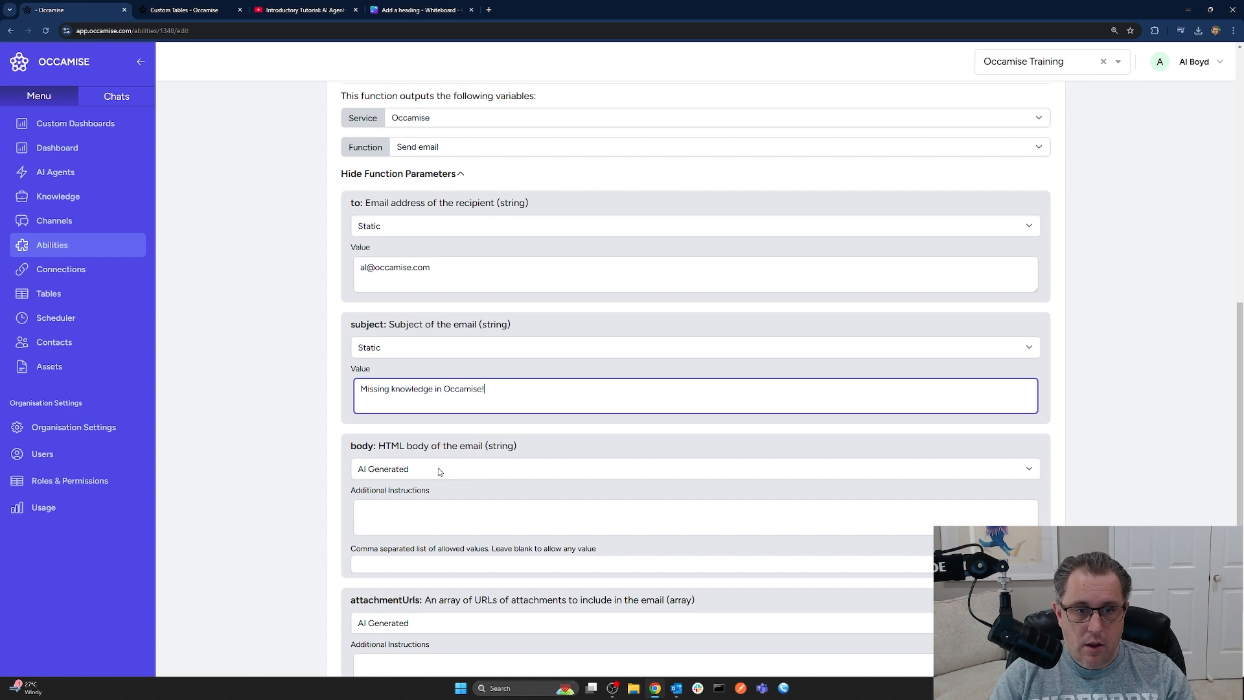
Make attachment URLs a fixed value and return to the AI-generated body's Additional Instructions
left_click(433, 508)
scroll(453, 512, "down", 2)
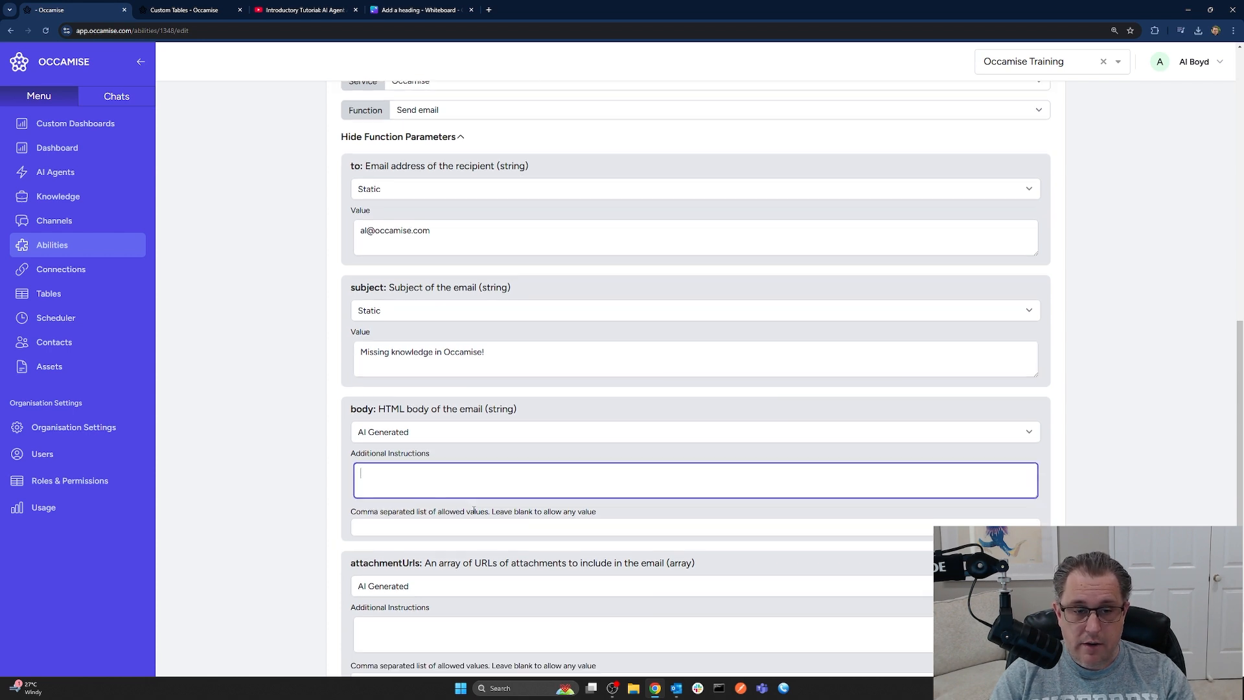
left_click(425, 511)
left_click(422, 542)
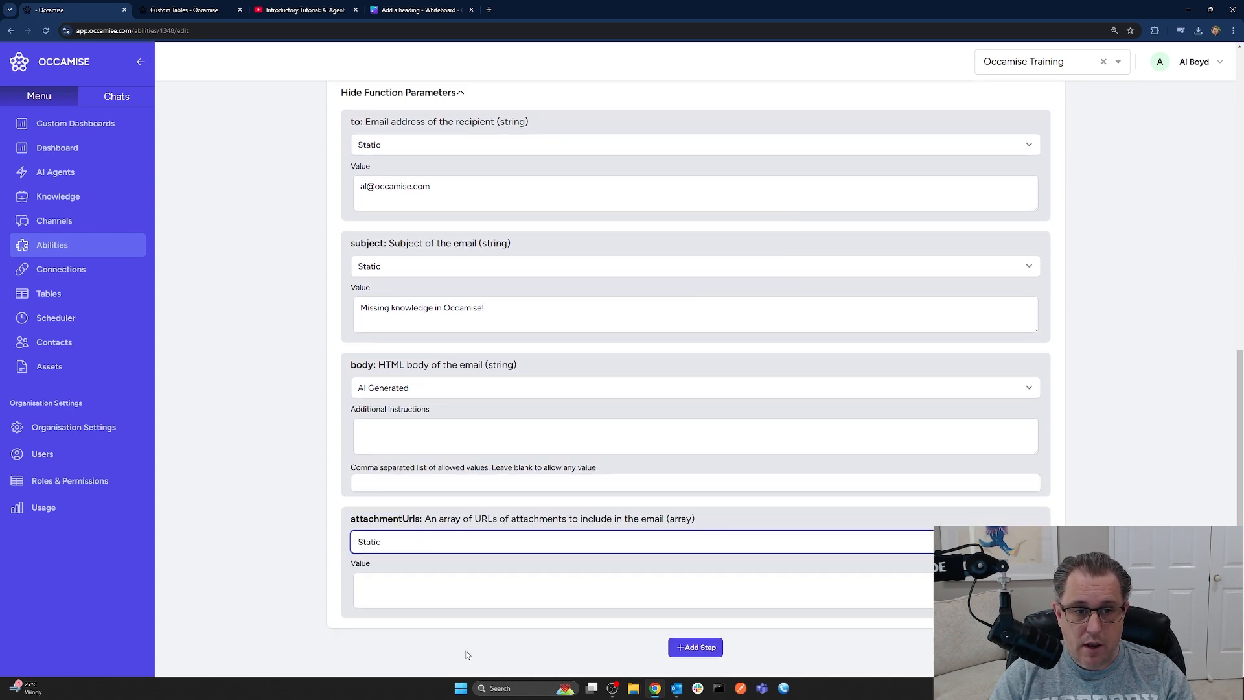
left_click(427, 578)
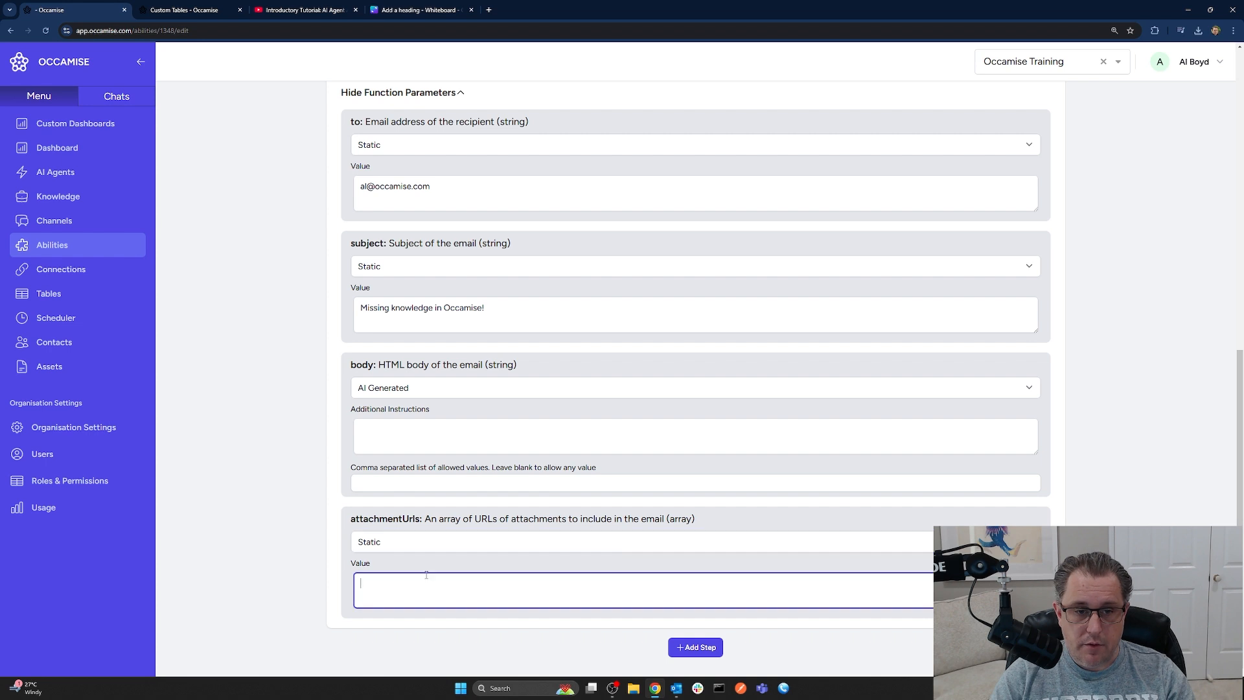
left_click(403, 436)
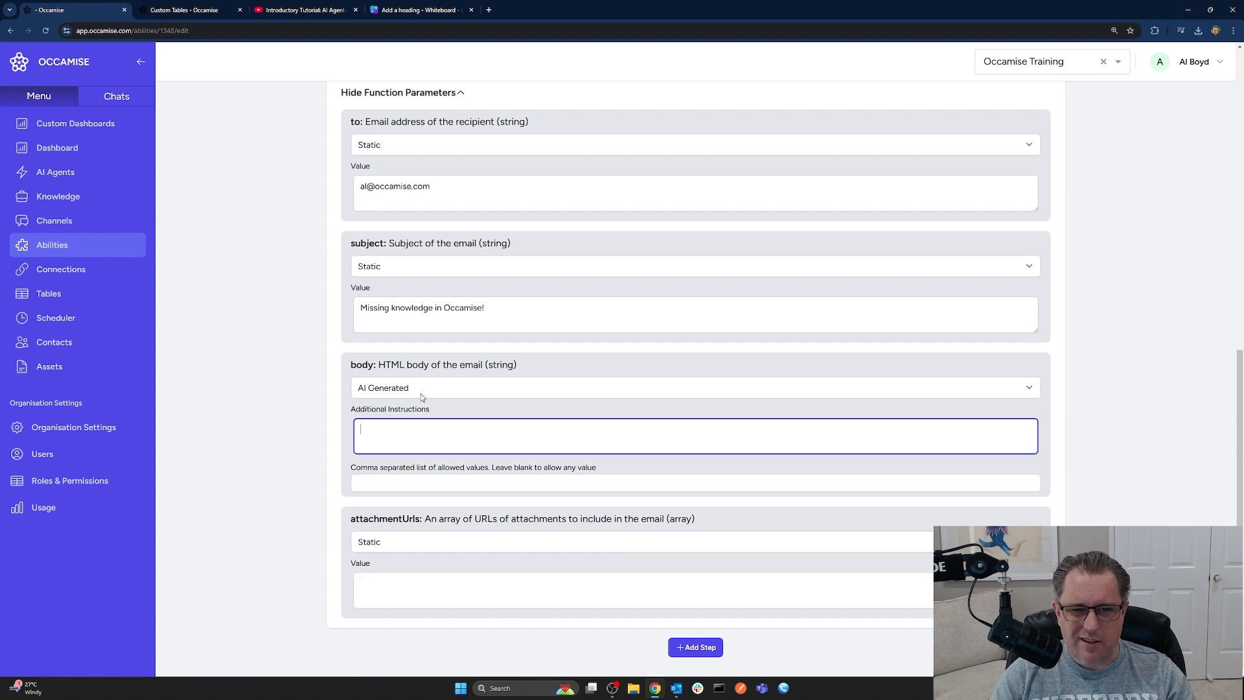
scroll(535, 453, "up", 5)
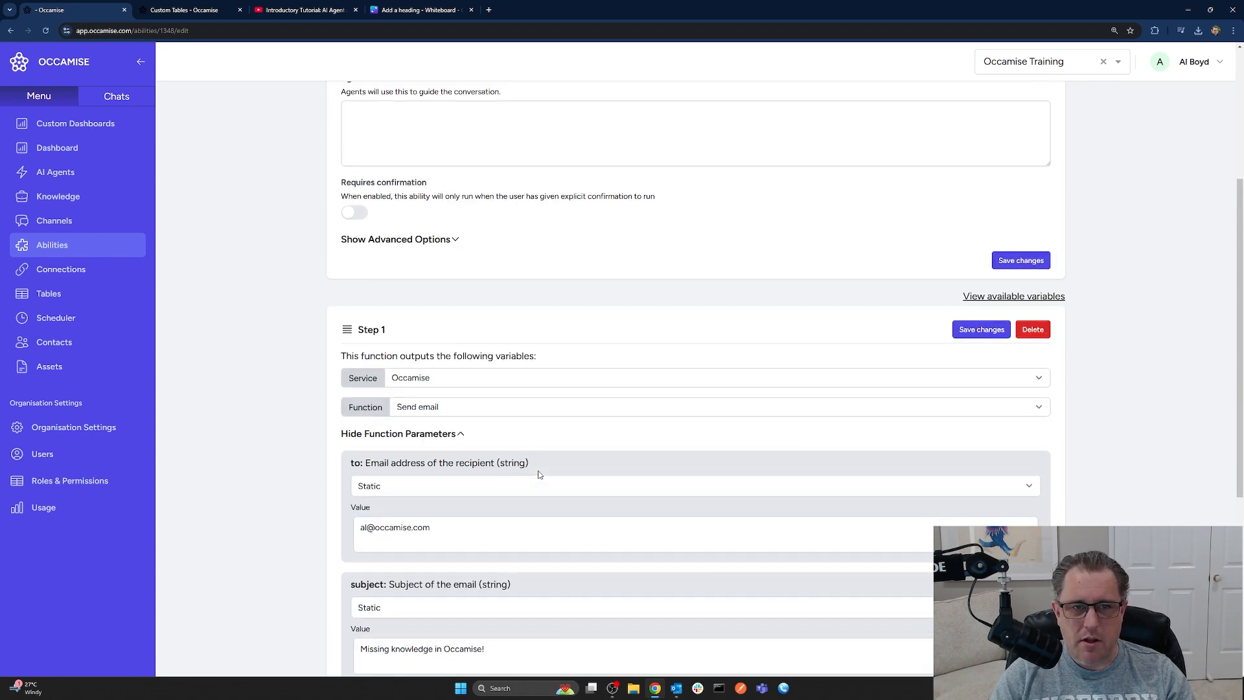
scroll(537, 474, "up", 4)
scroll(537, 475, "down", 6)
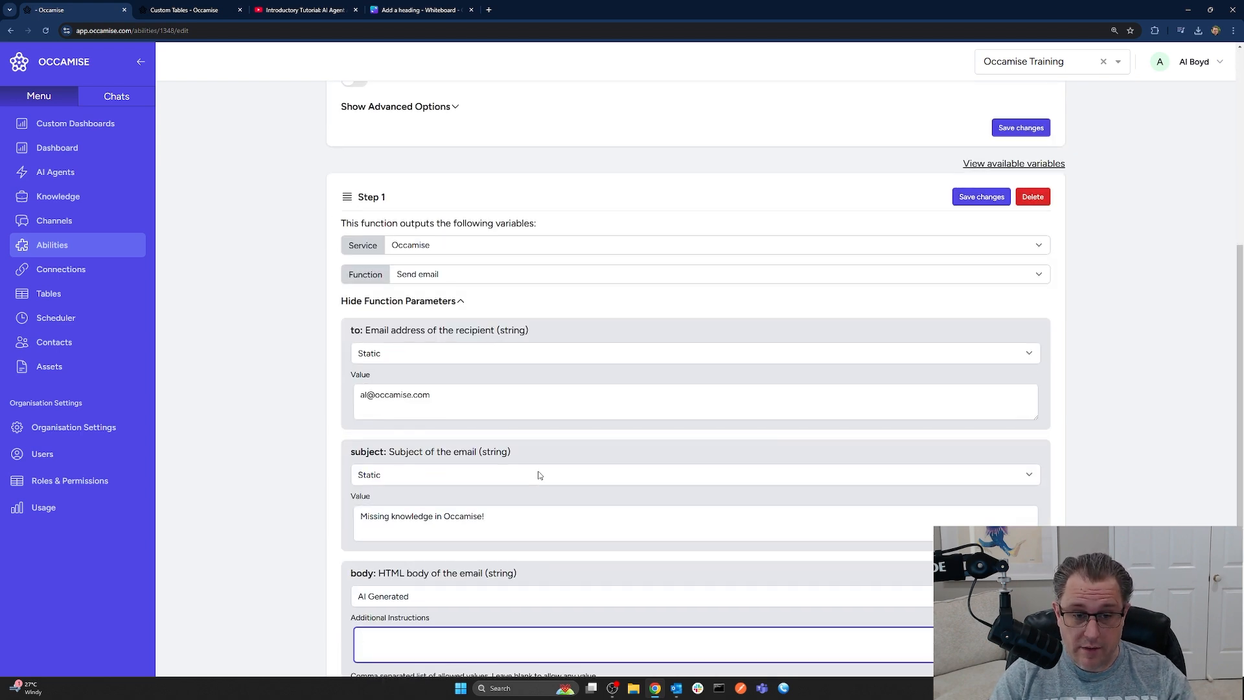
scroll(538, 475, "down", 3)
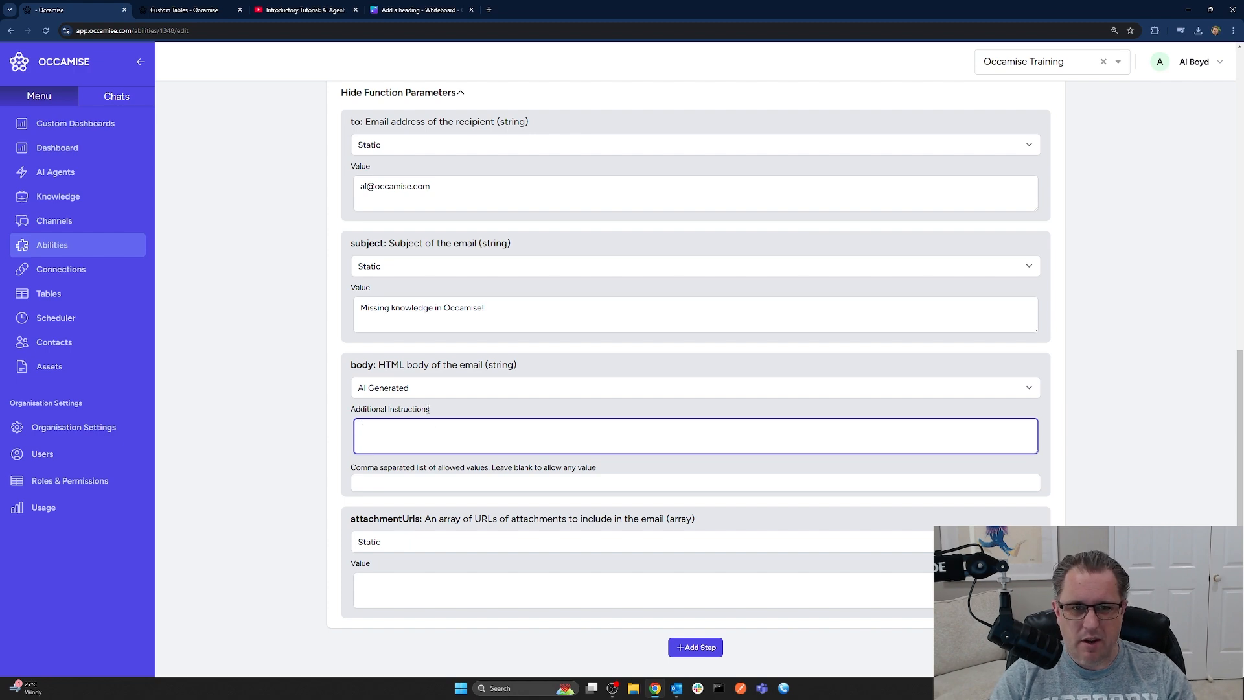
scroll(431, 408, "up", 10)
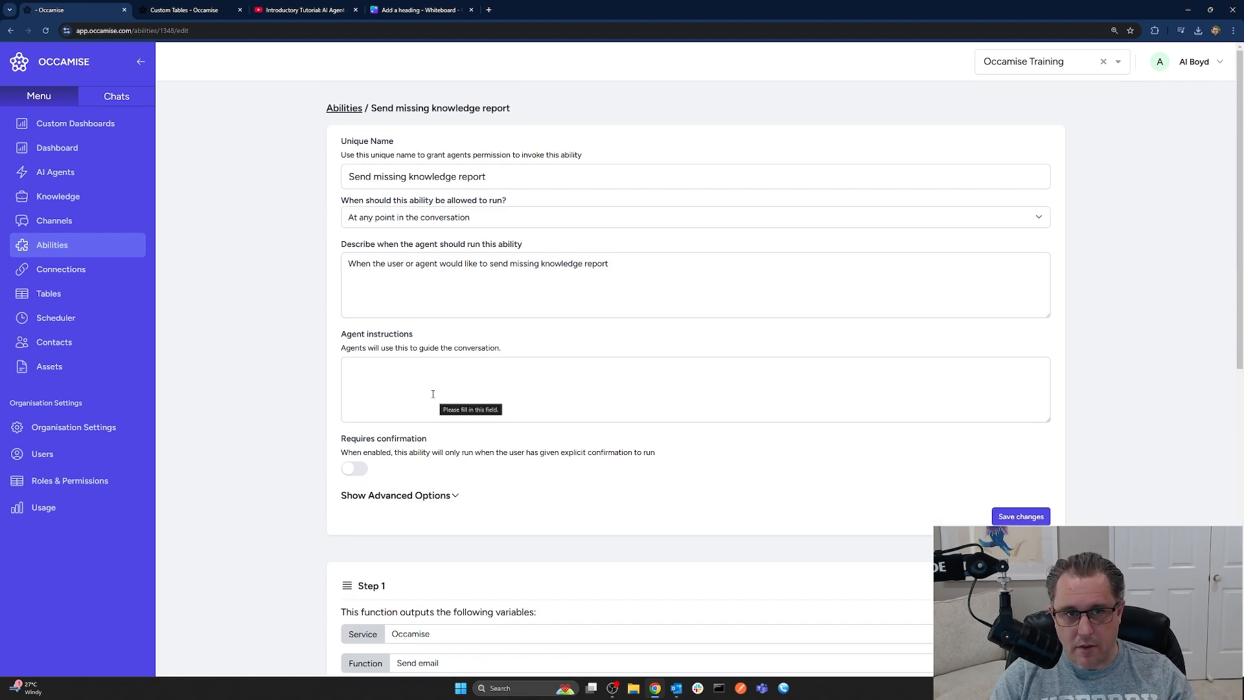
scroll(499, 431, "down", 10)
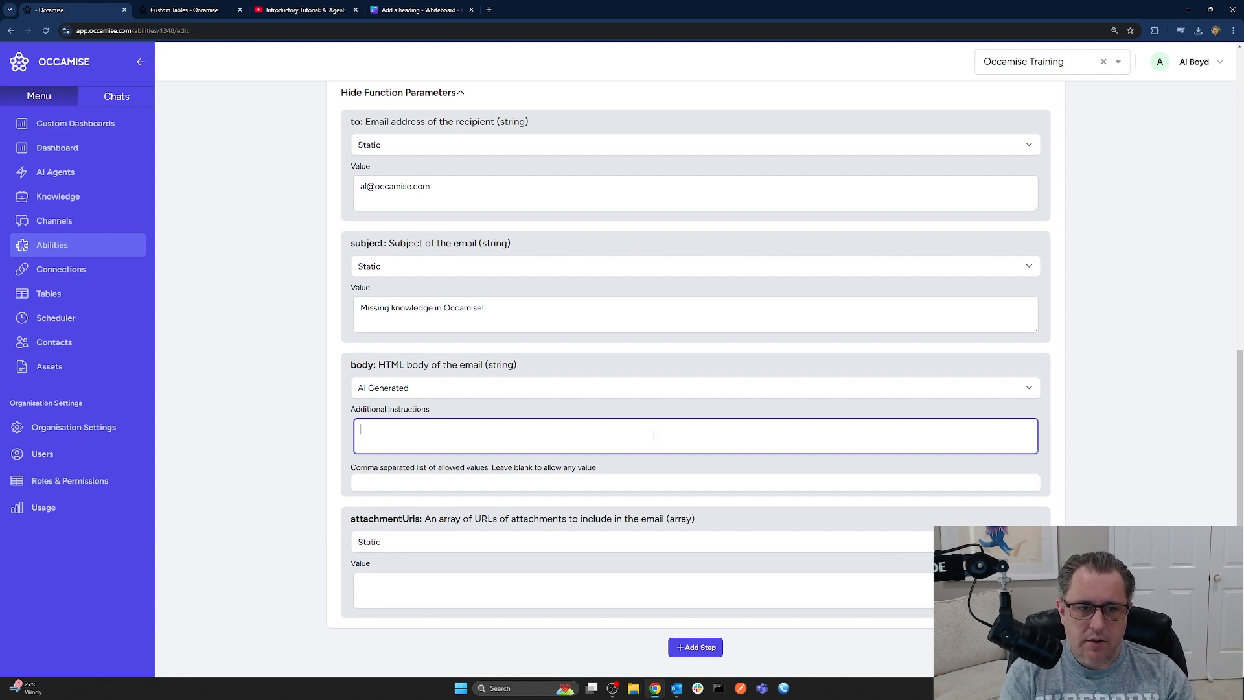
Write the body instructions (basic HTML, greeting, each question, 'Thanks from Team Occamise!') and save Step 1
type("Use bas")
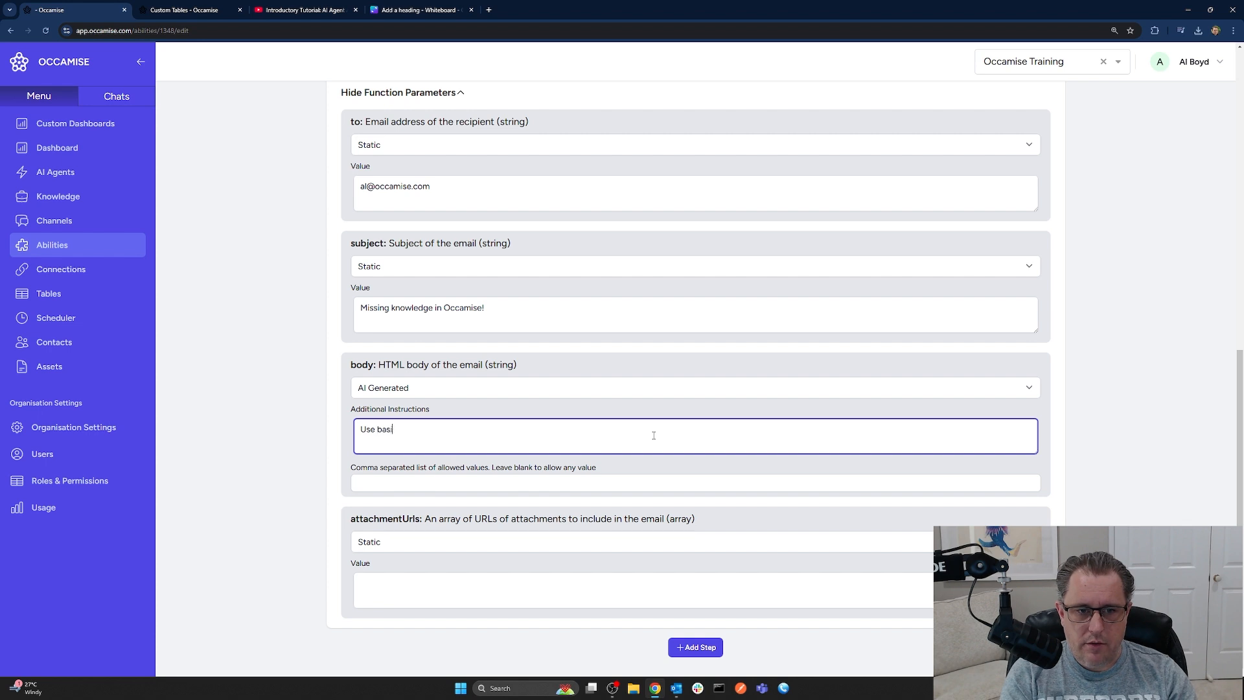
type("ic HTML. P")
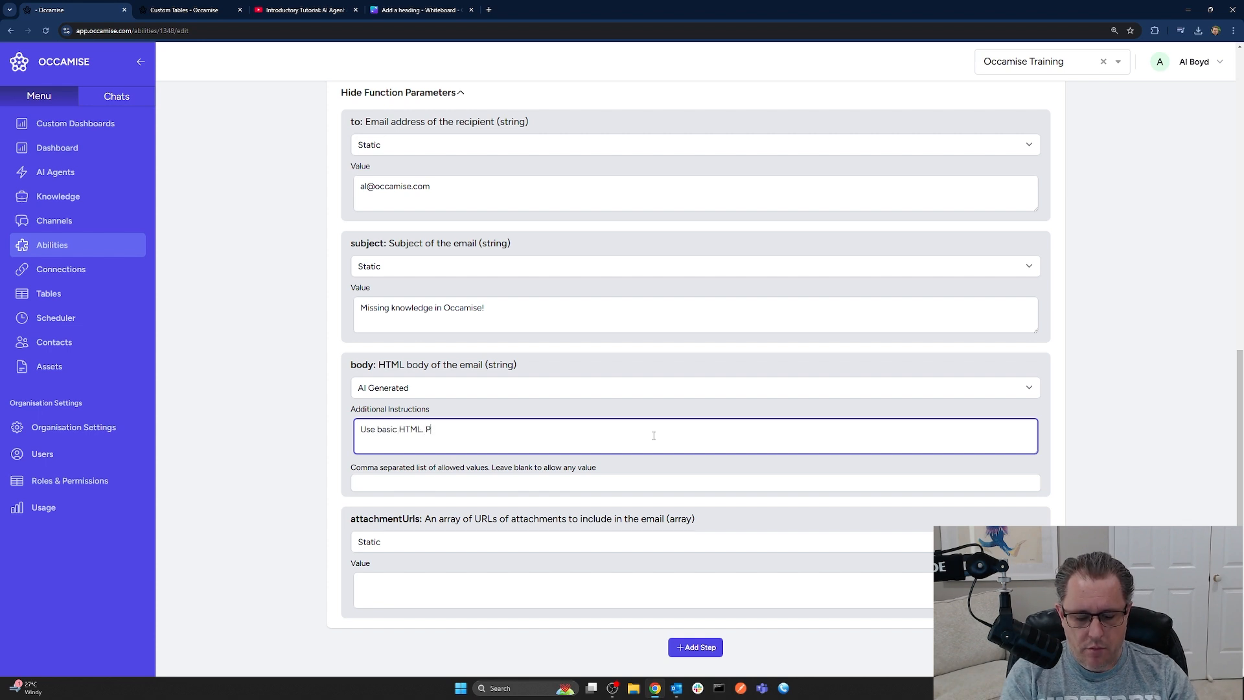
type("rovide a friendly ")
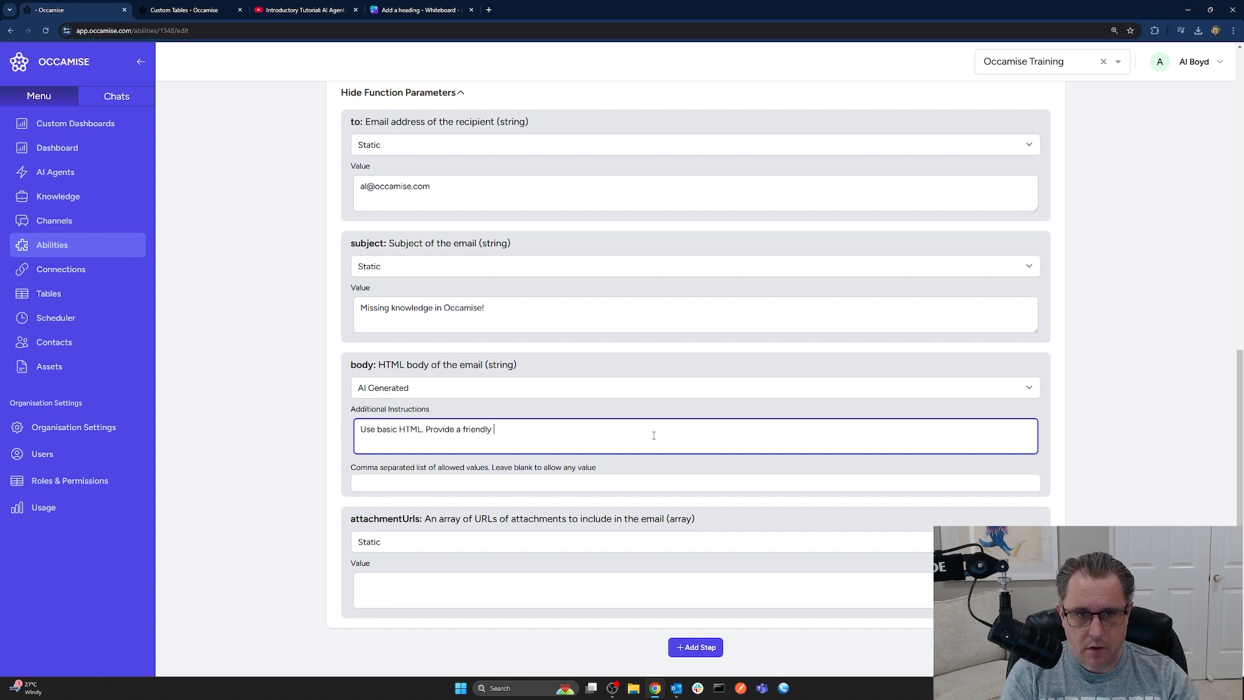
type("greeting and note that there is m")
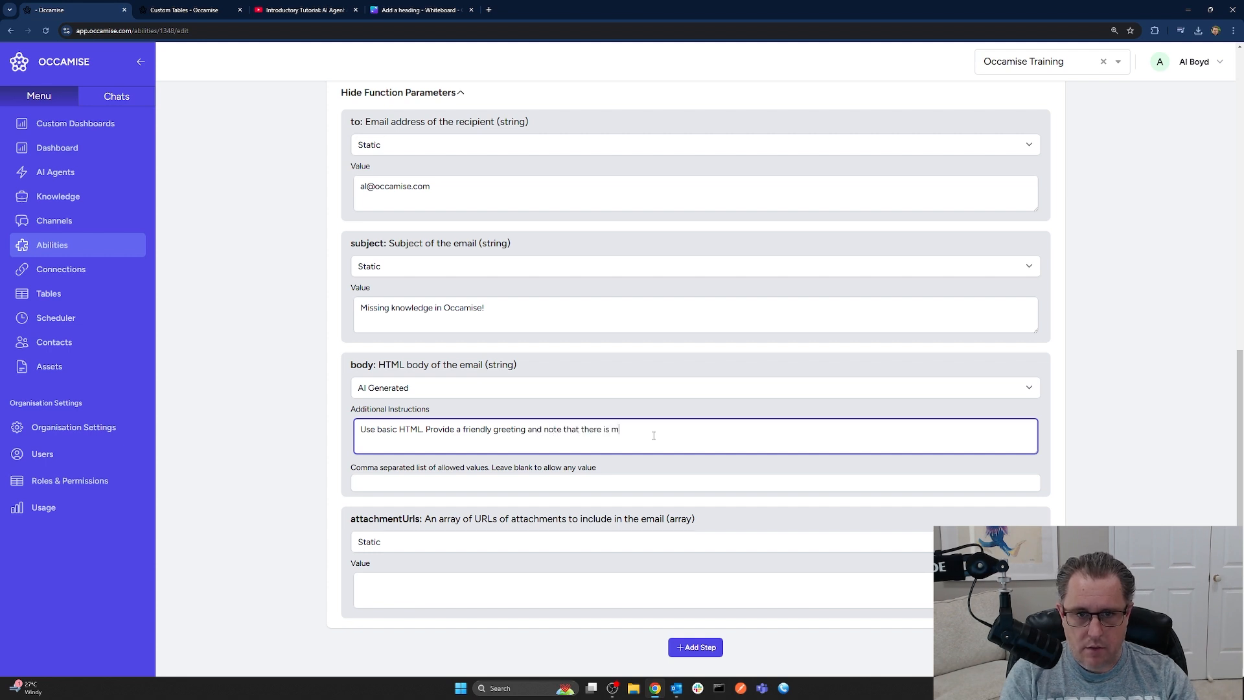
type("issing knowledge in Occamise. ")
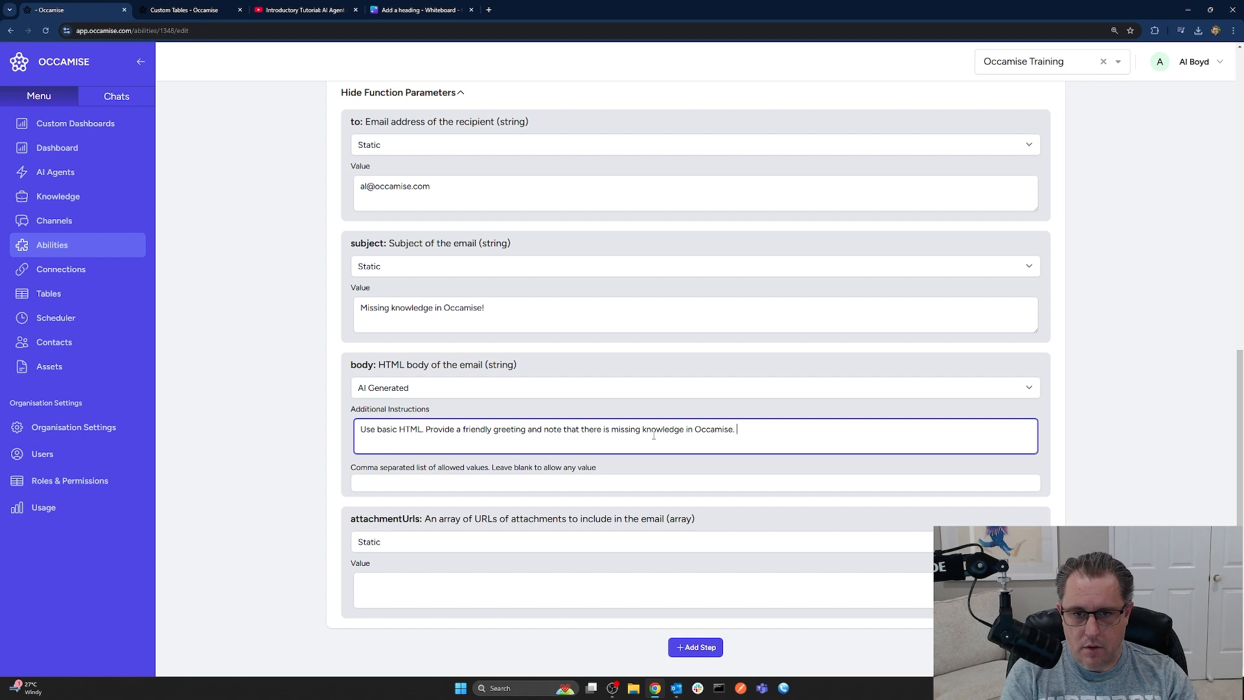
type("List each of the questions ")
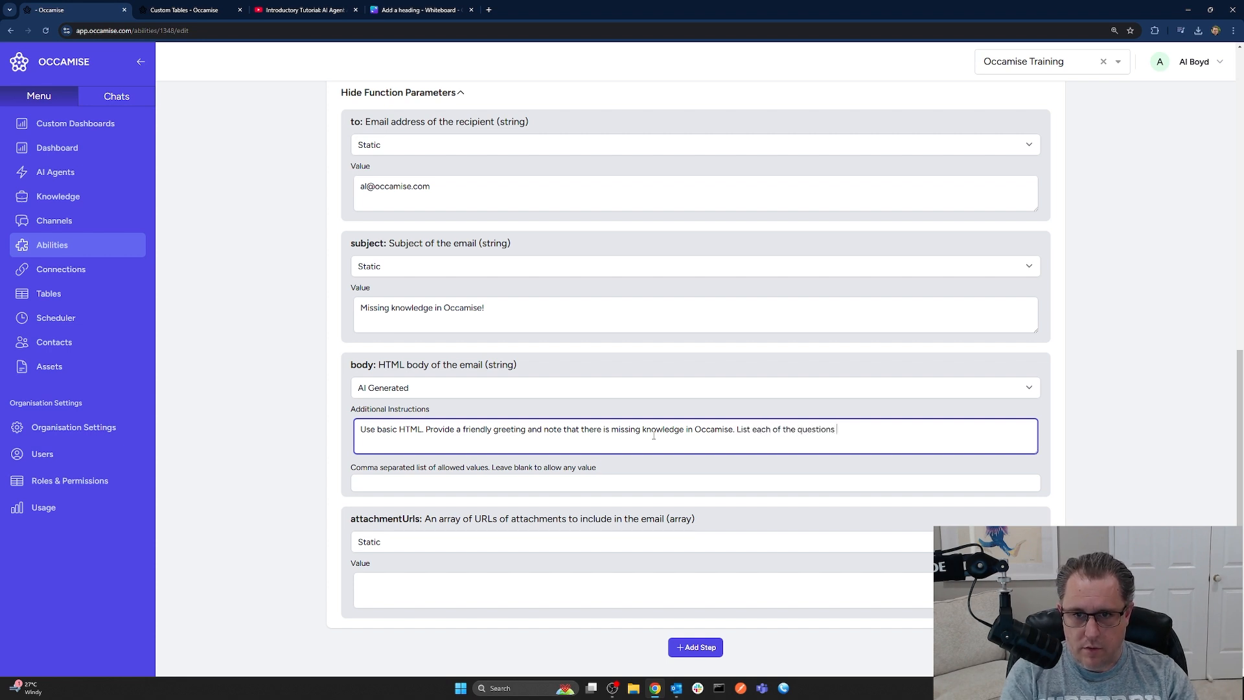
type("associated with the m")
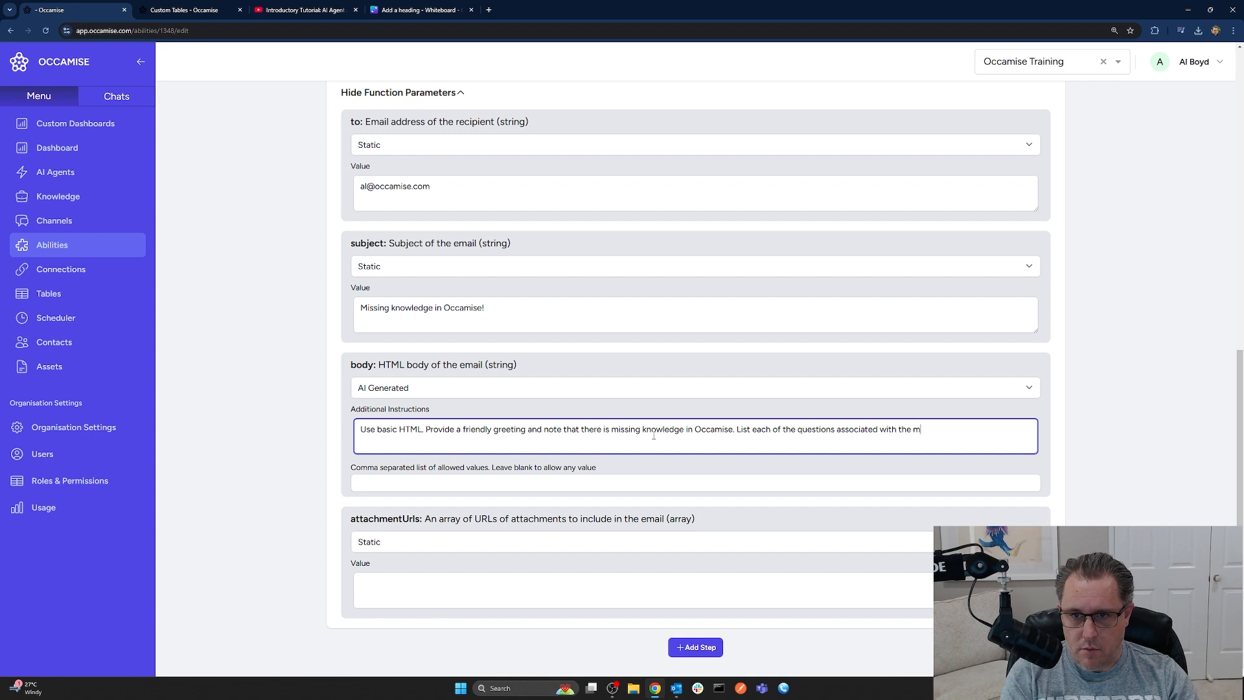
type("issing knowledge")
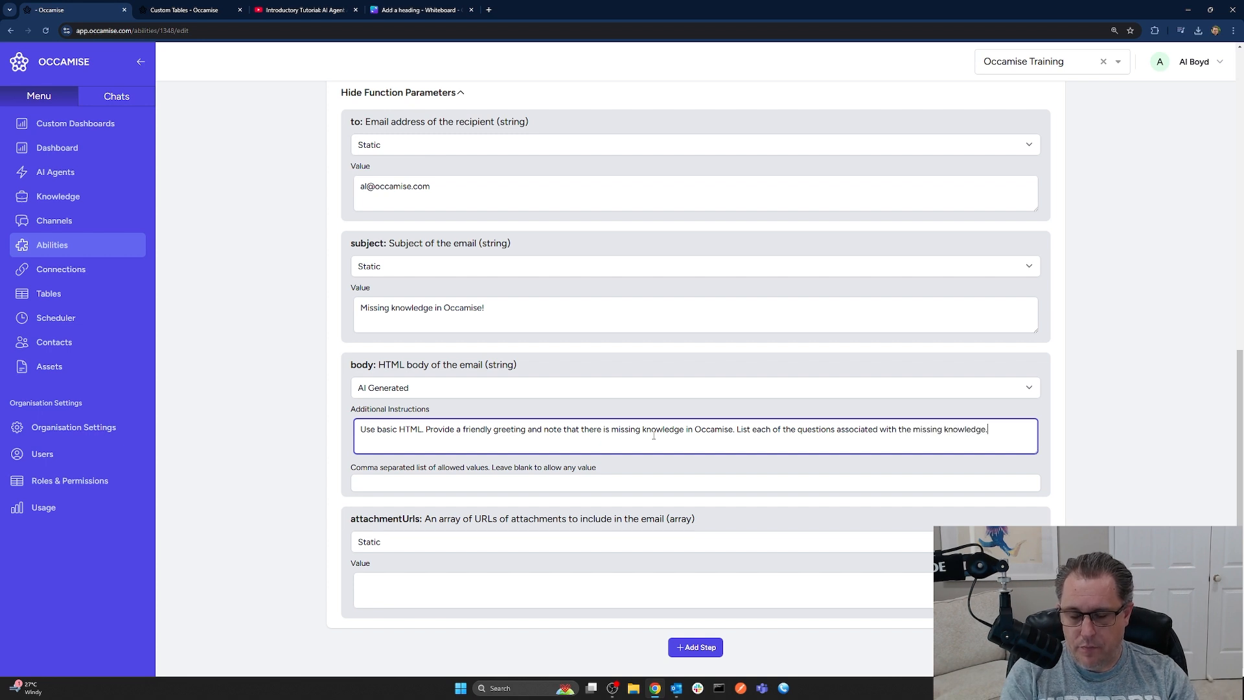
type(". End by saying")
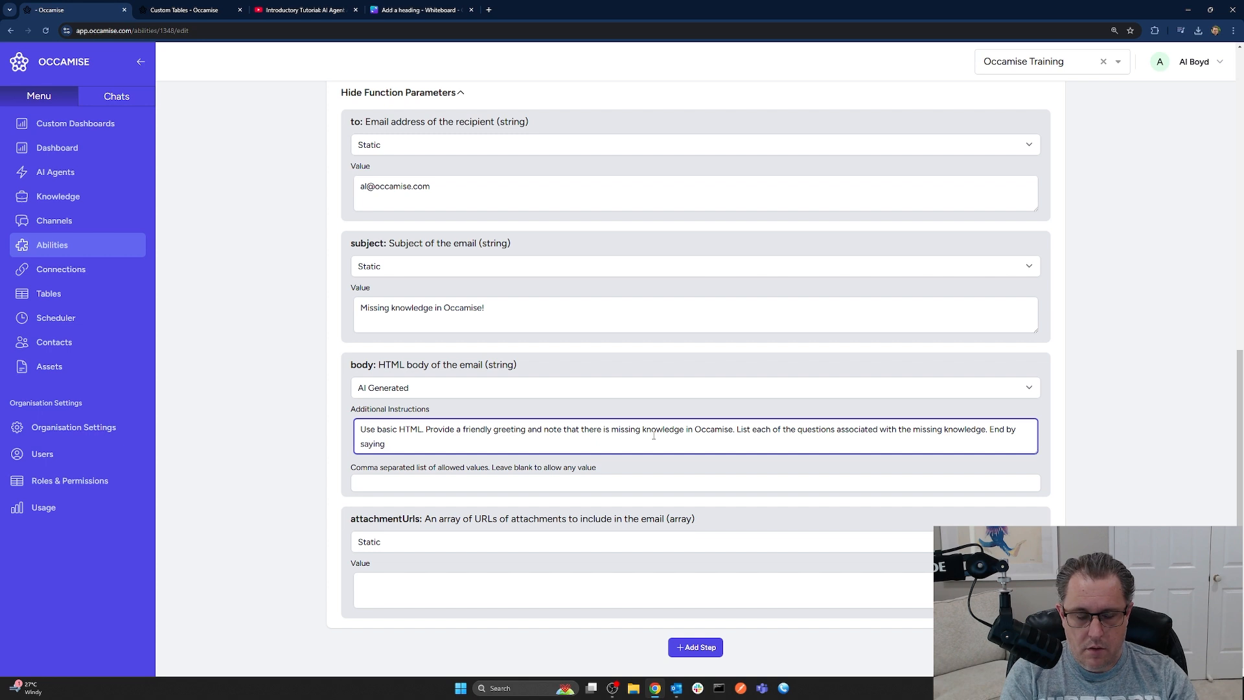
type(" Thanks from Team Occamis")
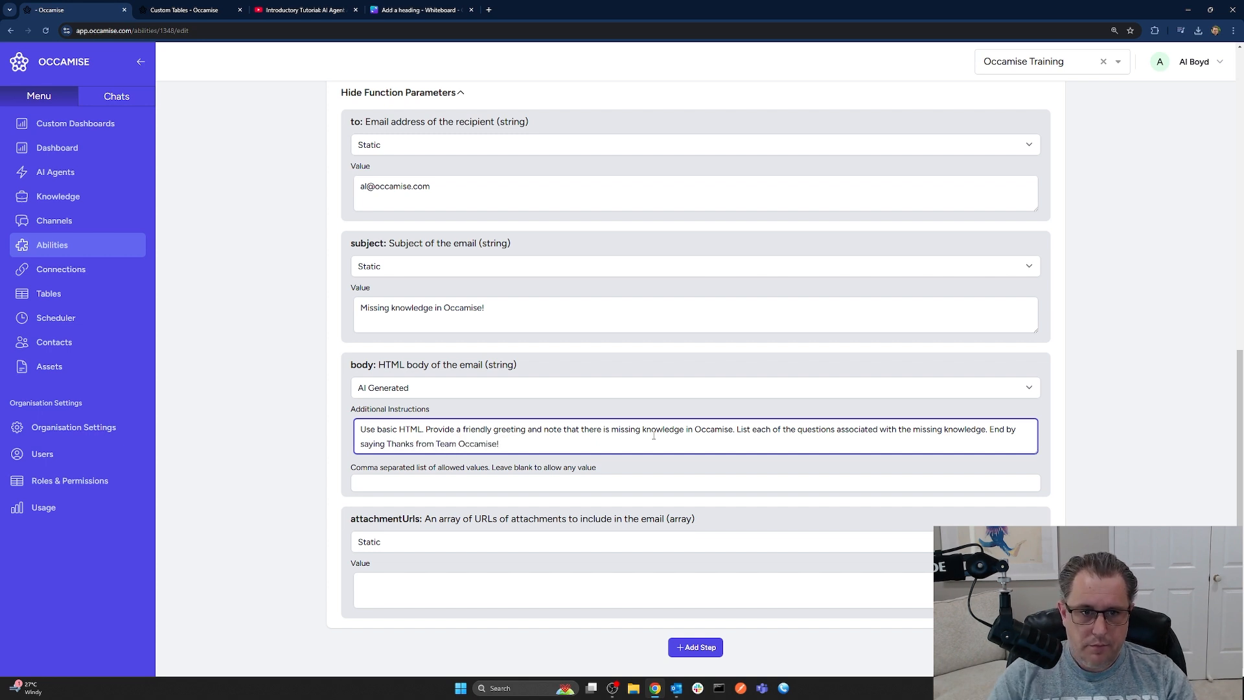
type("e!")
scroll(713, 388, "up", 5)
left_click(981, 328)
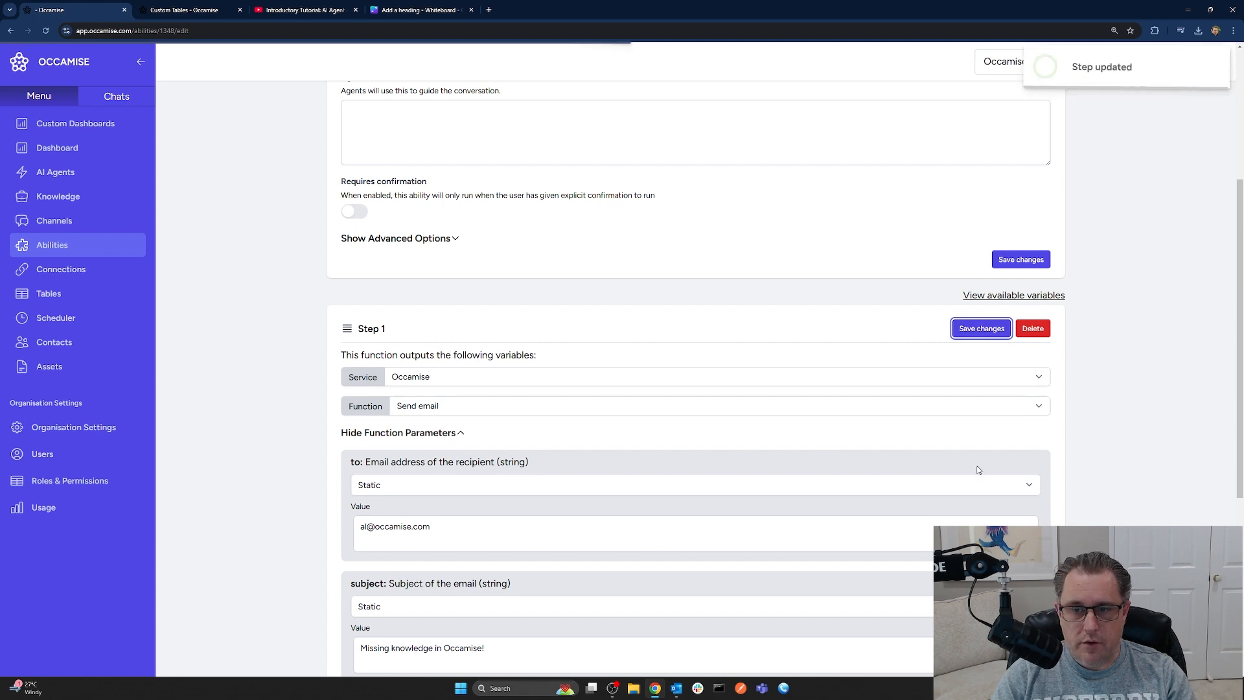
scroll(764, 499, "up", 4)
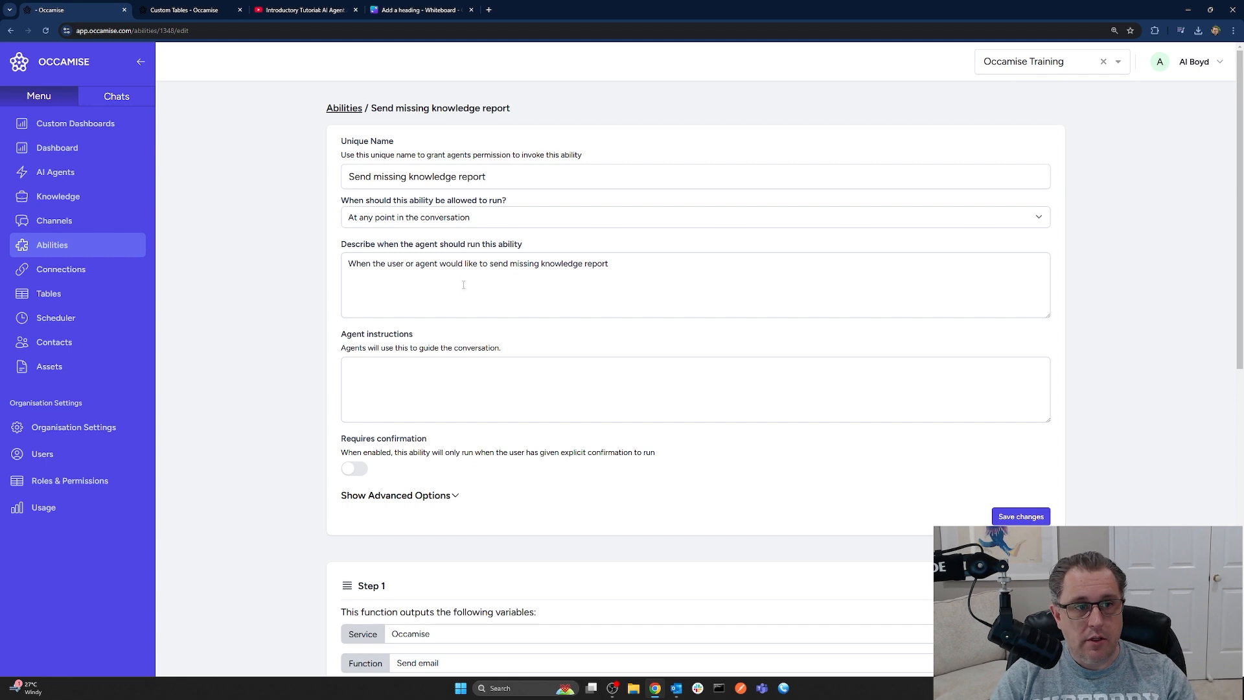
Start a new agent named 'Task Guy' that communicates with software and systems
left_click(55, 171)
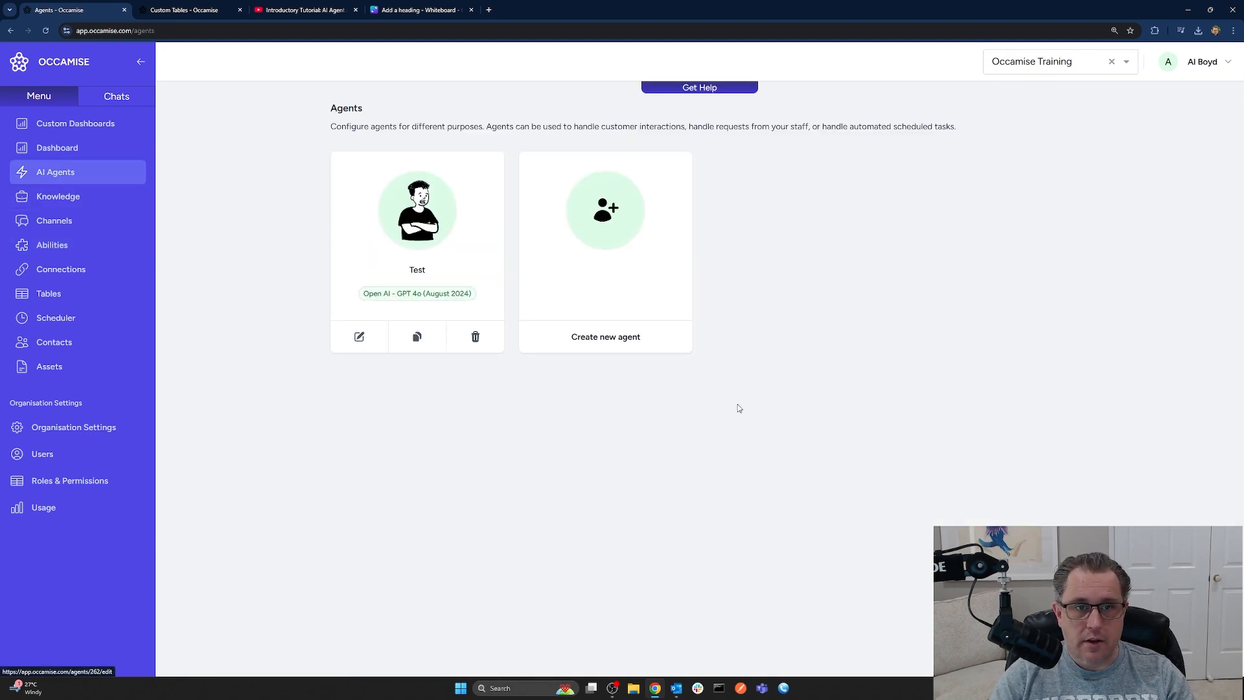
left_click(618, 219)
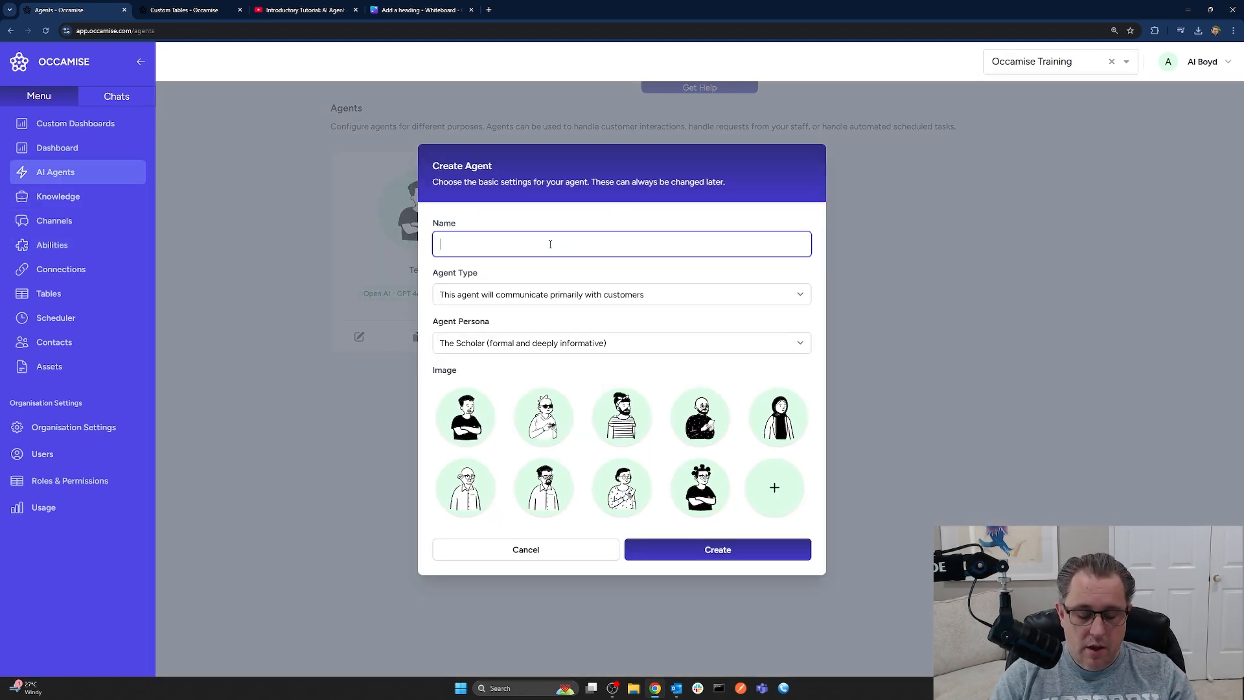
type("Task Guy")
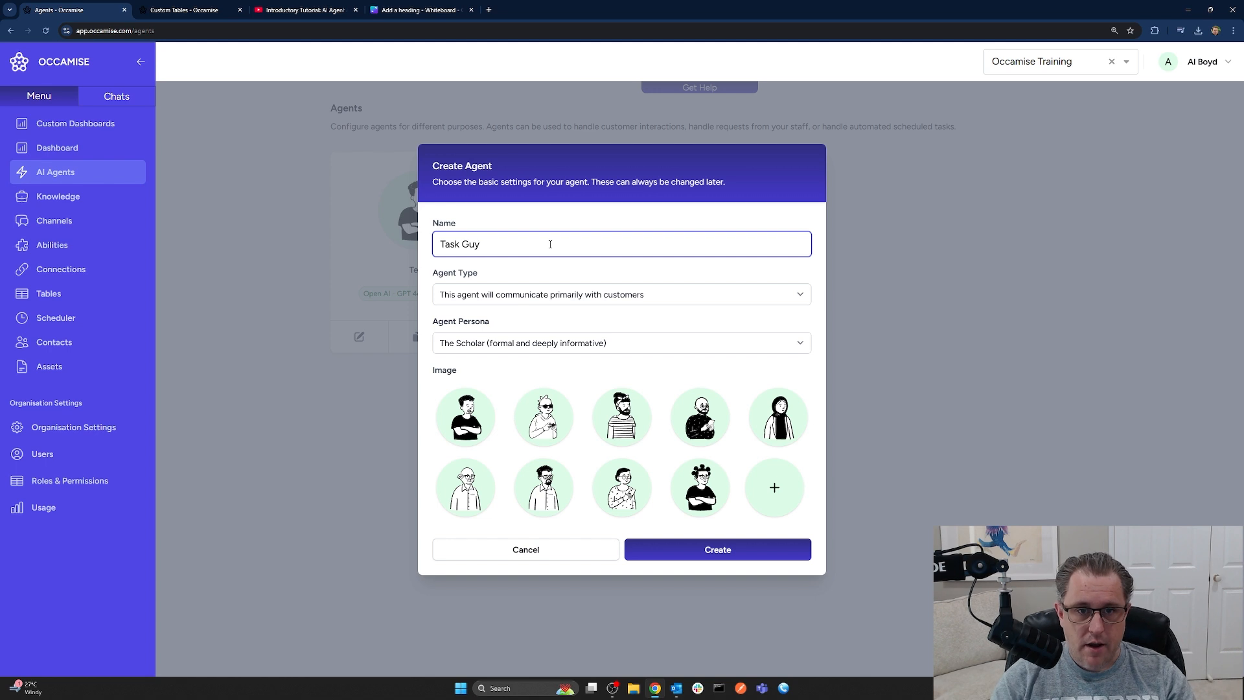
left_click(589, 293)
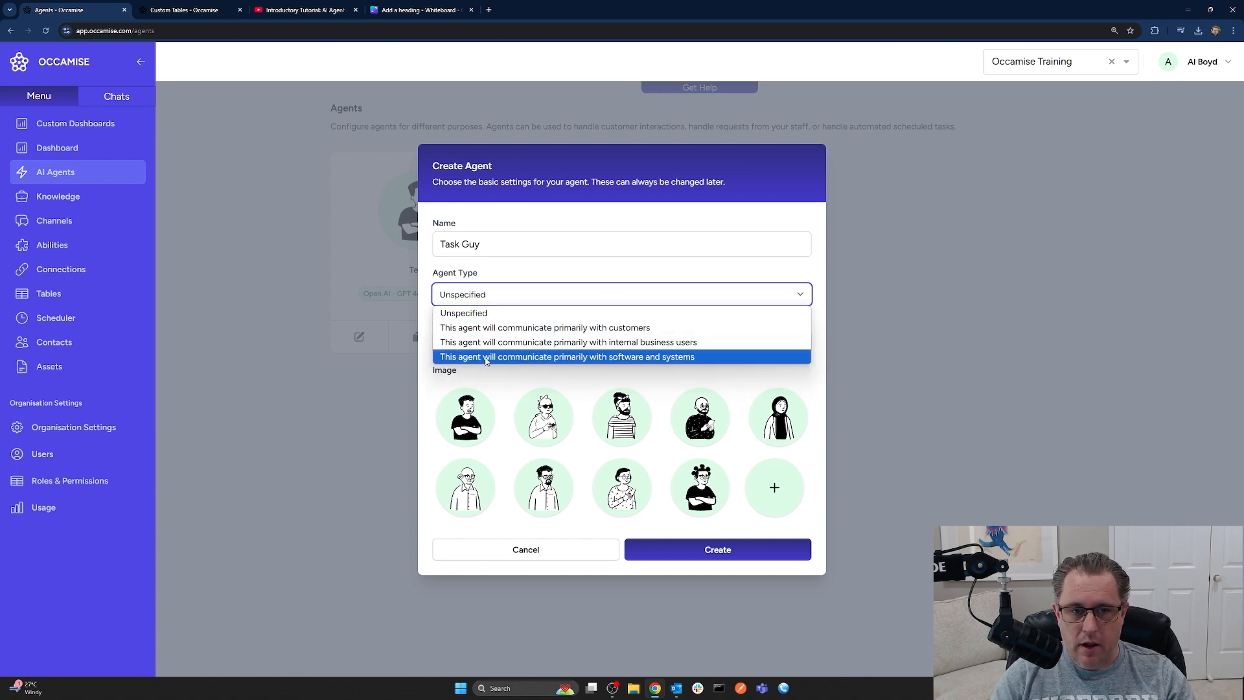
left_click(636, 358)
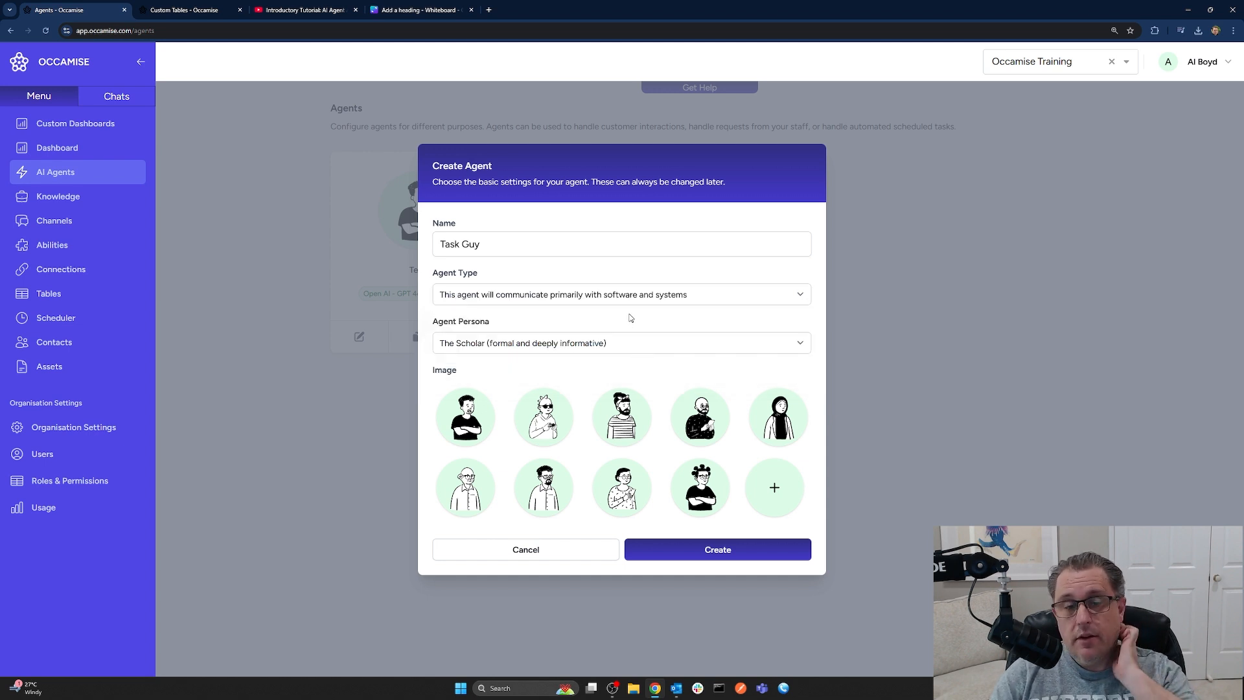
Set the persona to Unspecified, choose an avatar, and create the agent
left_click(469, 344)
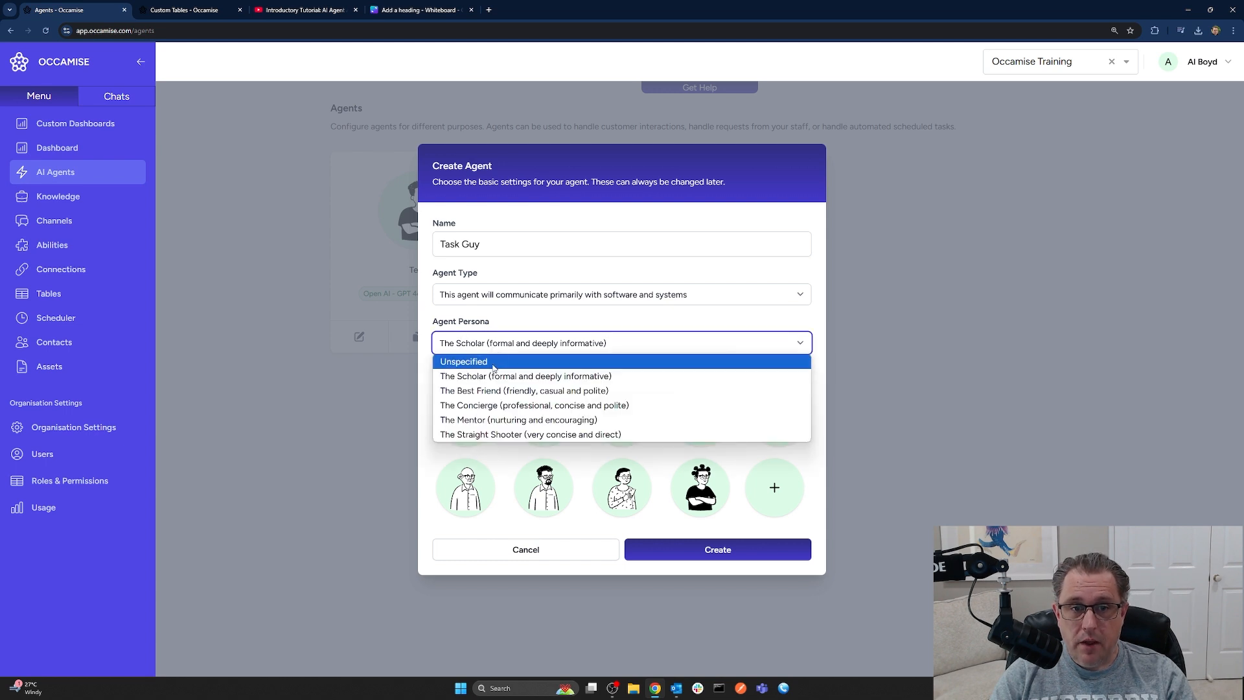
left_click(487, 363)
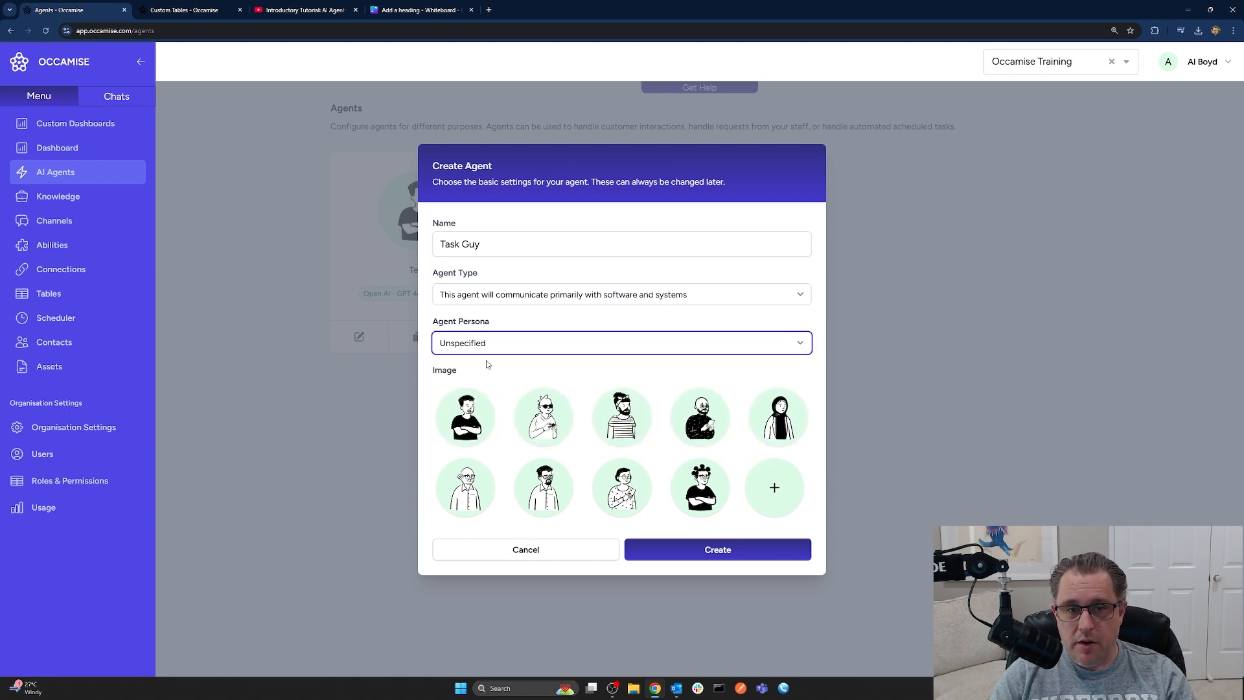
left_click(565, 346)
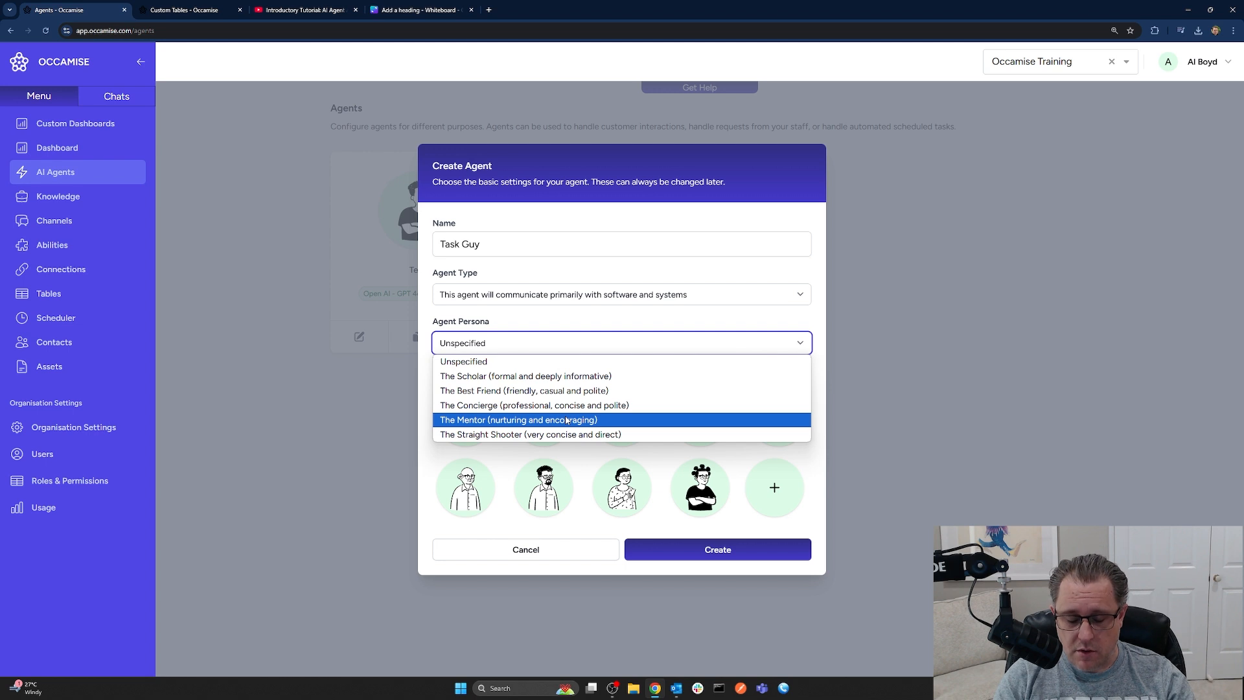
left_click(511, 361)
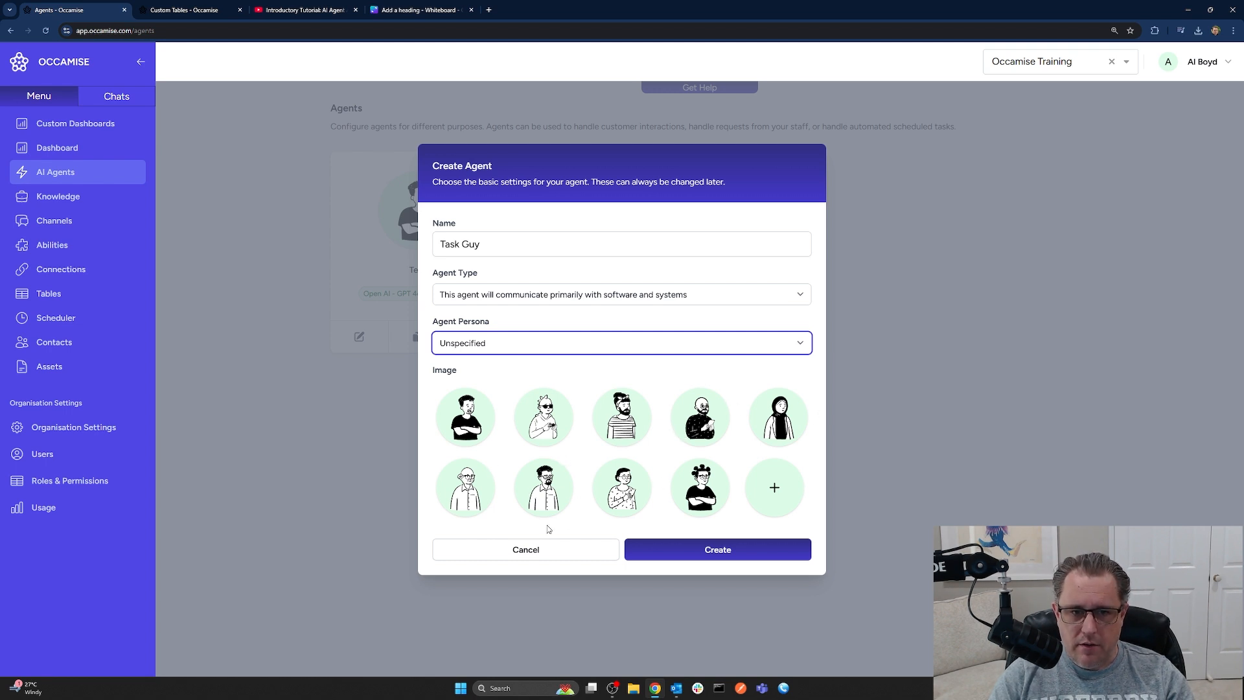
left_click(462, 505)
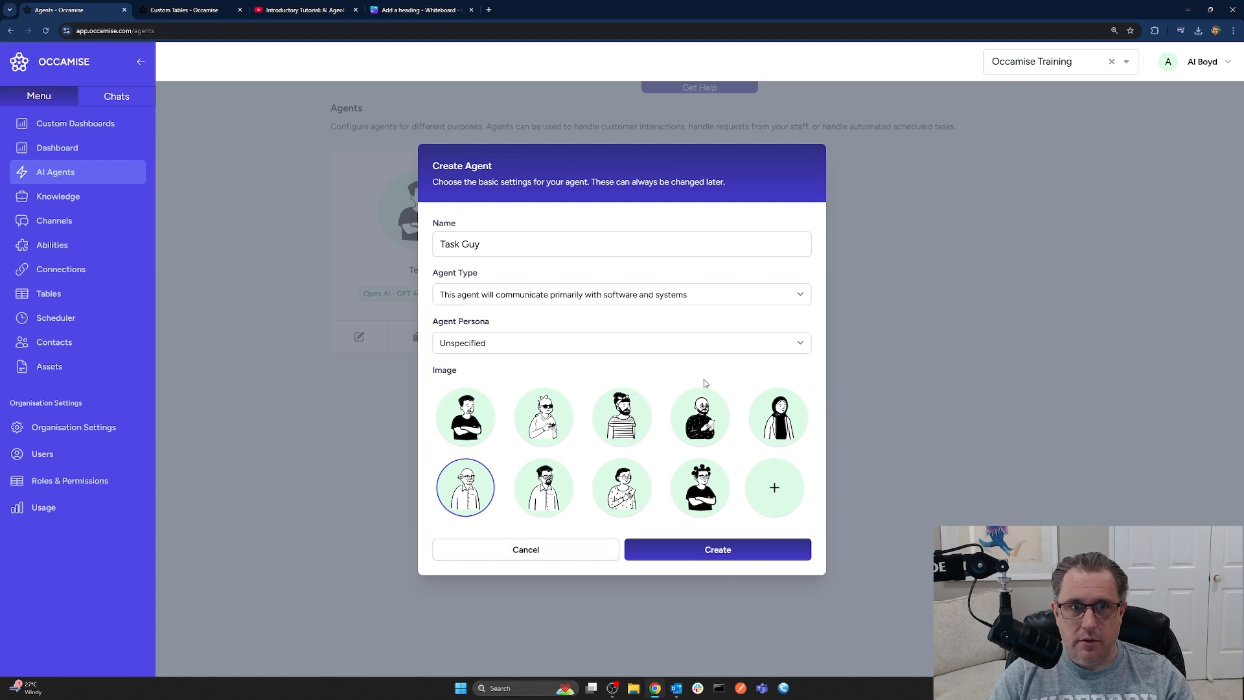
left_click(716, 551)
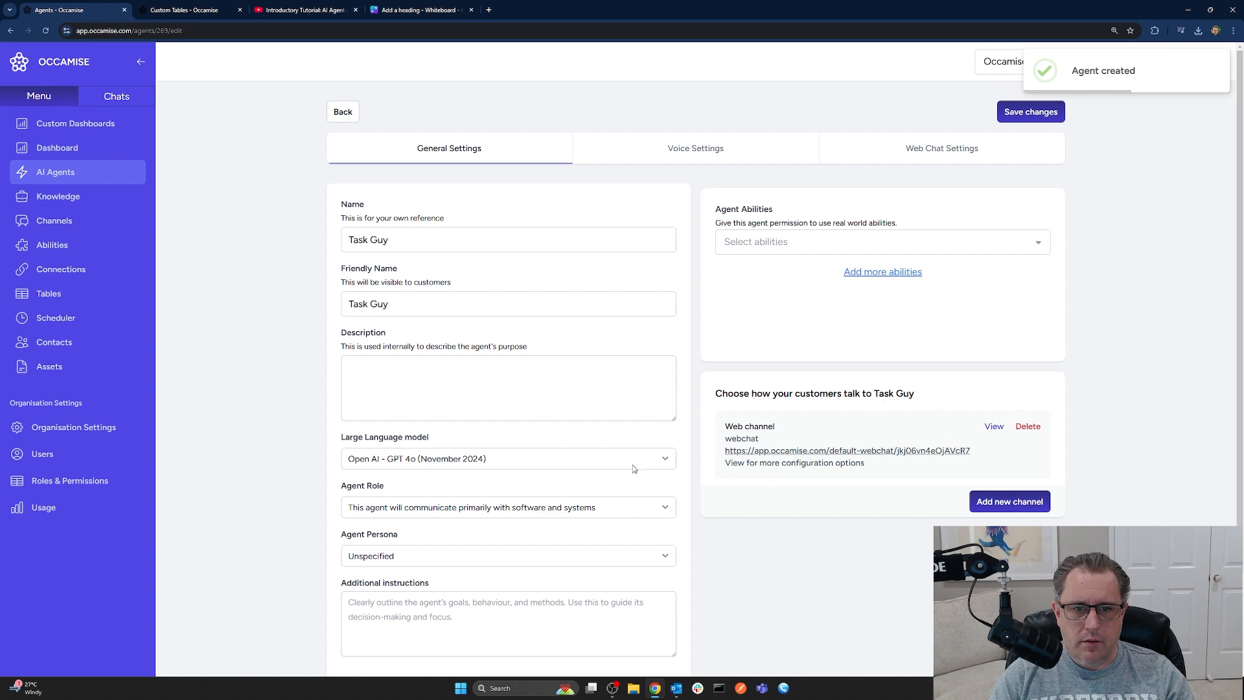
Enter 'Follow the instructions provided very closely.' as Task Guy's additional instructions
scroll(634, 467, "down", 2)
left_click(519, 514)
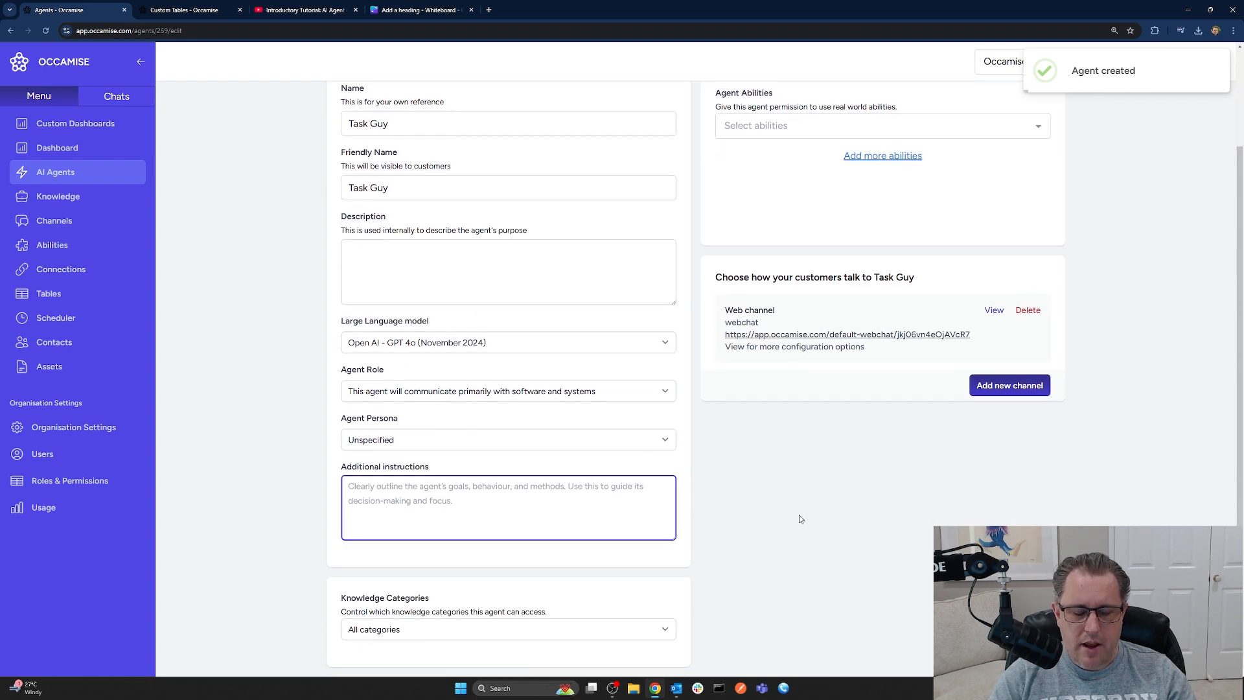
type("F")
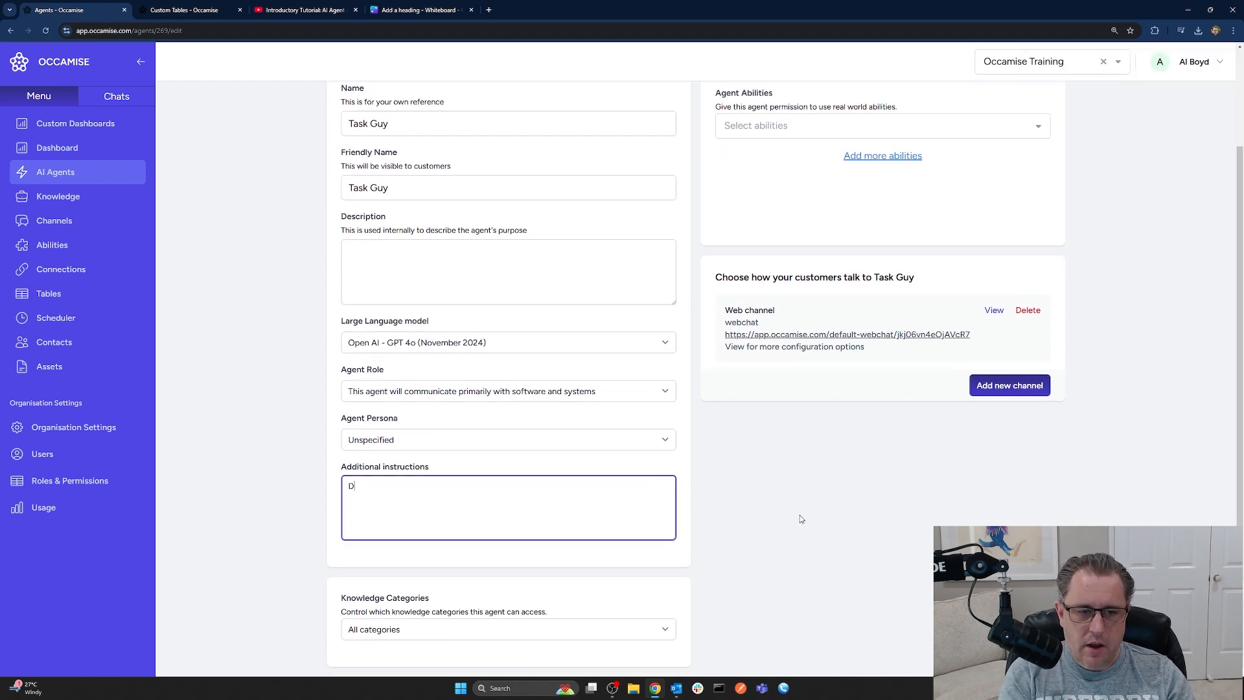
key("BackSpace")
type("Followin")
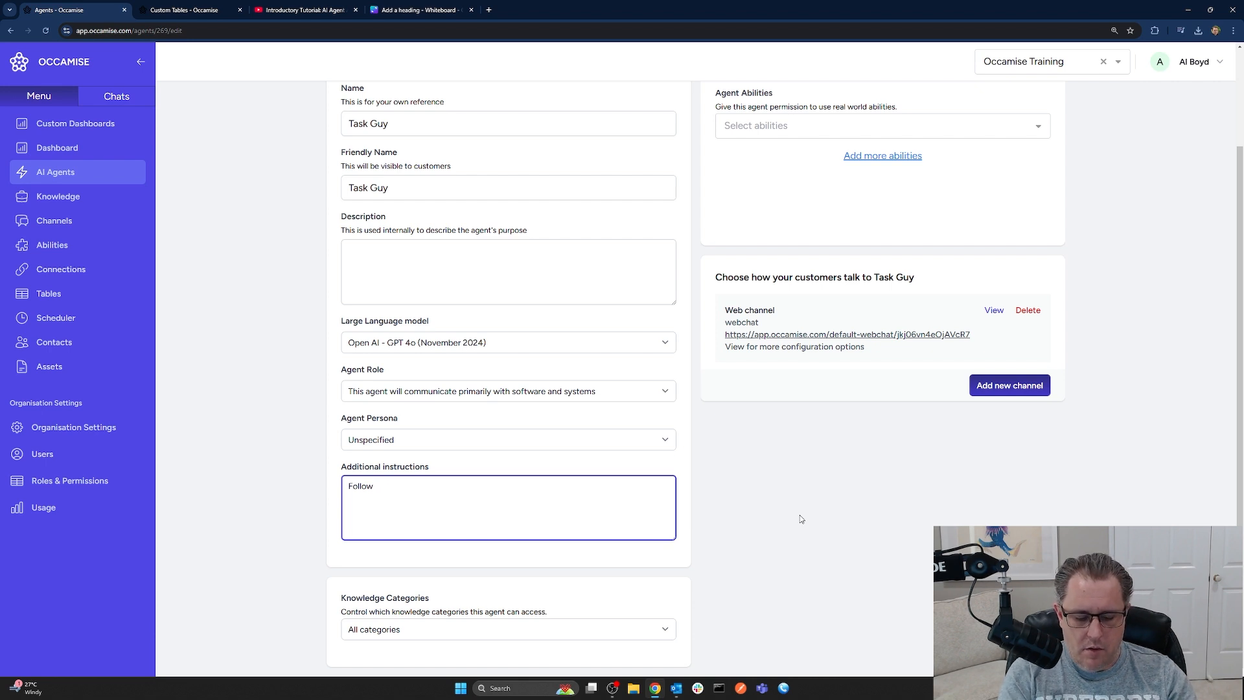
type(" the instructions prov")
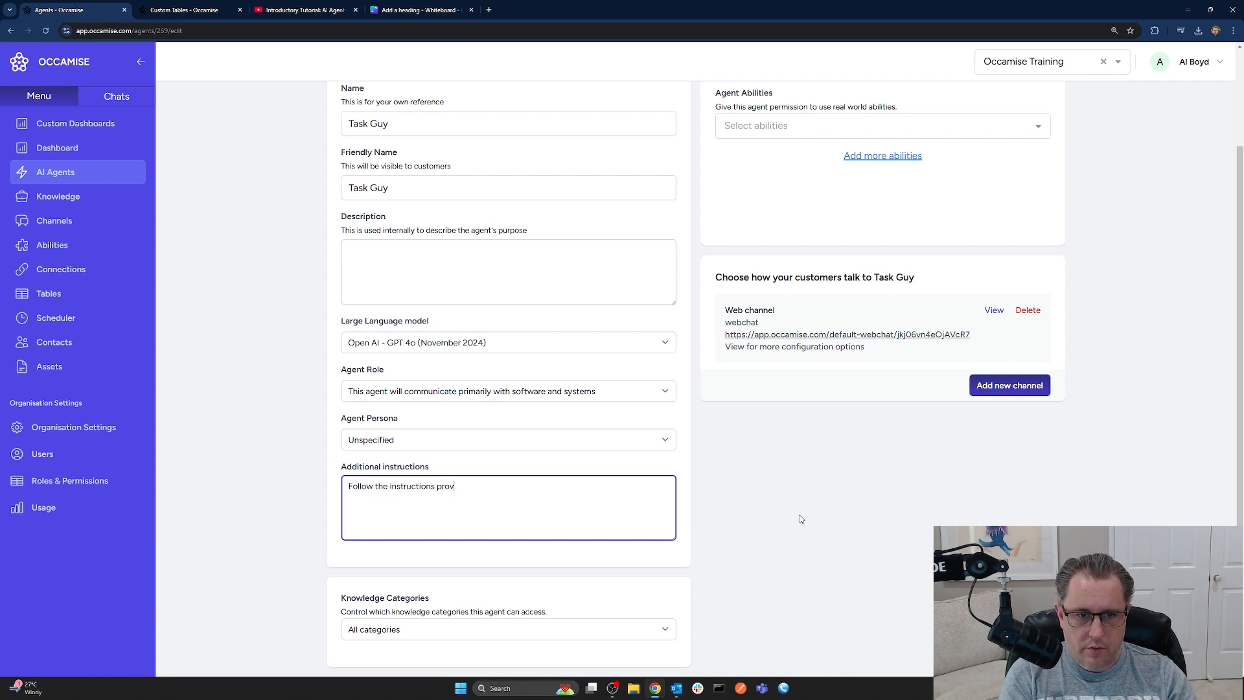
type("ided very closely.")
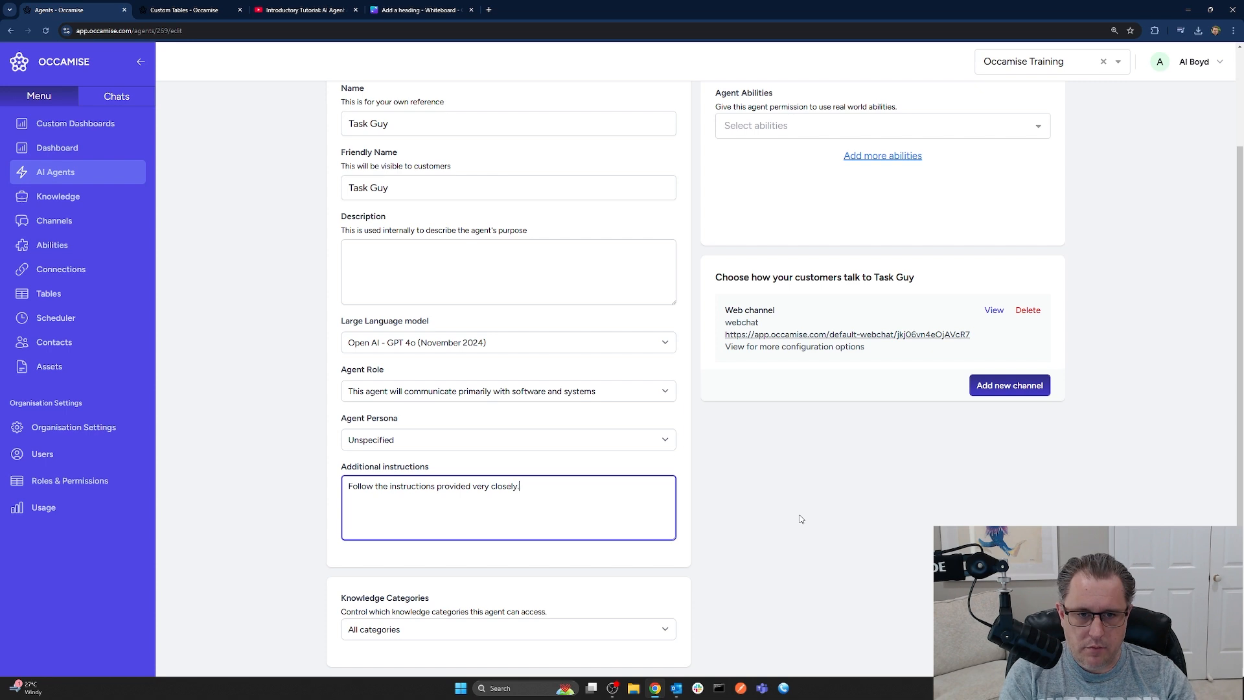
Grant Task Guy the Fetch unresolved missing knowledge and Send missing knowledge report abilities, then save
scroll(666, 552, "up", 2)
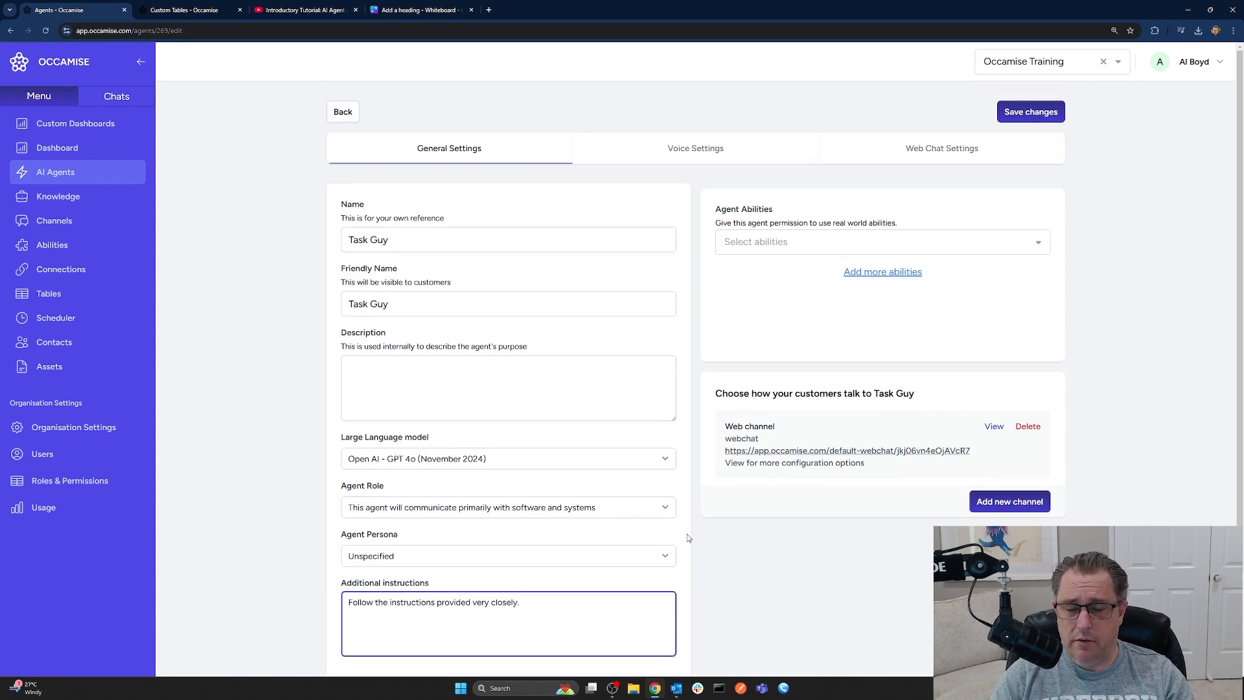
left_click(804, 242)
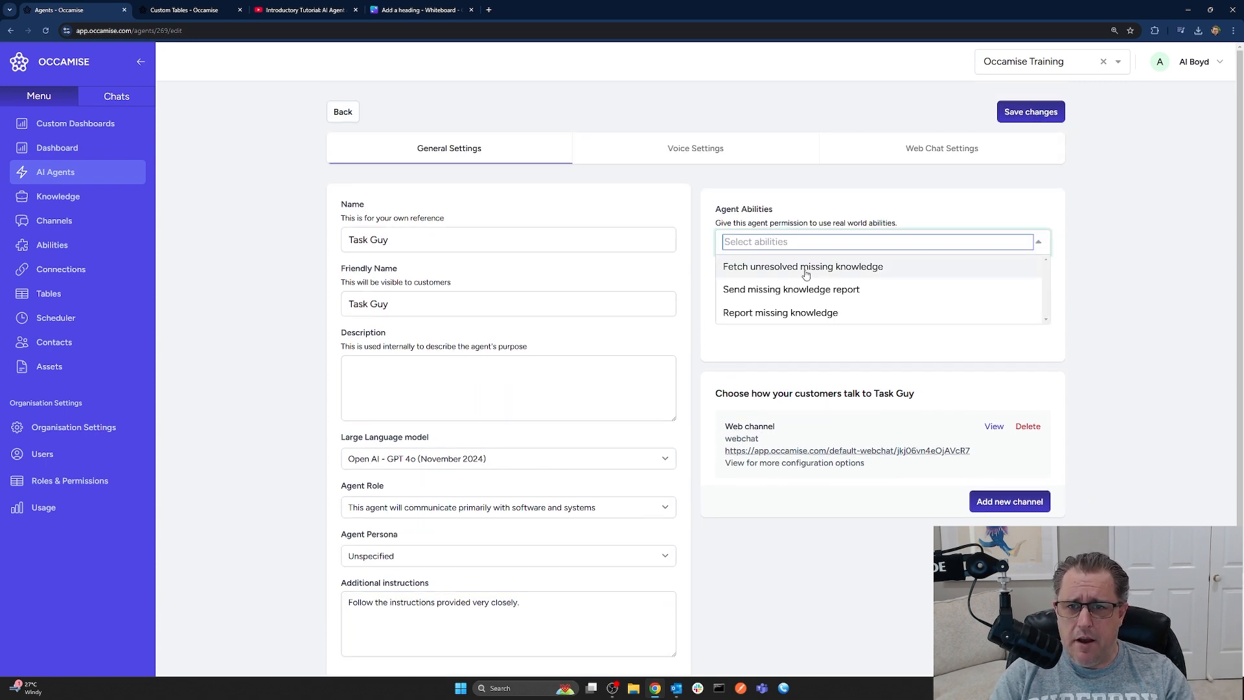
left_click(763, 270)
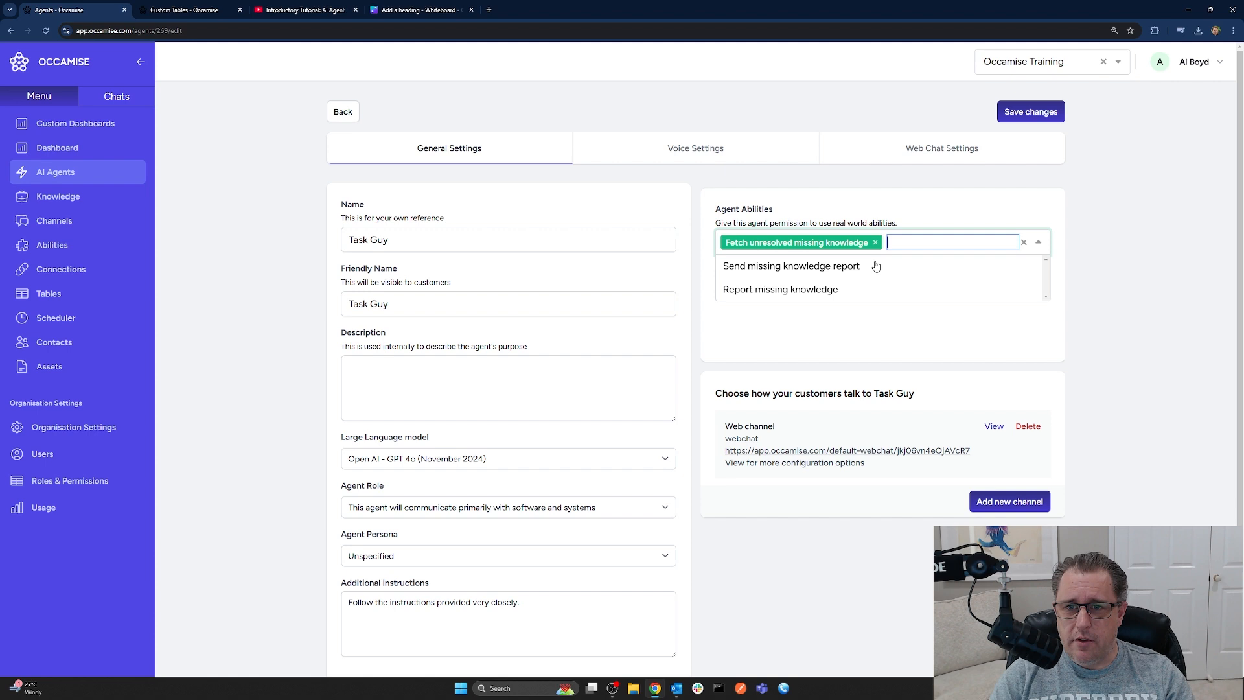
left_click(777, 272)
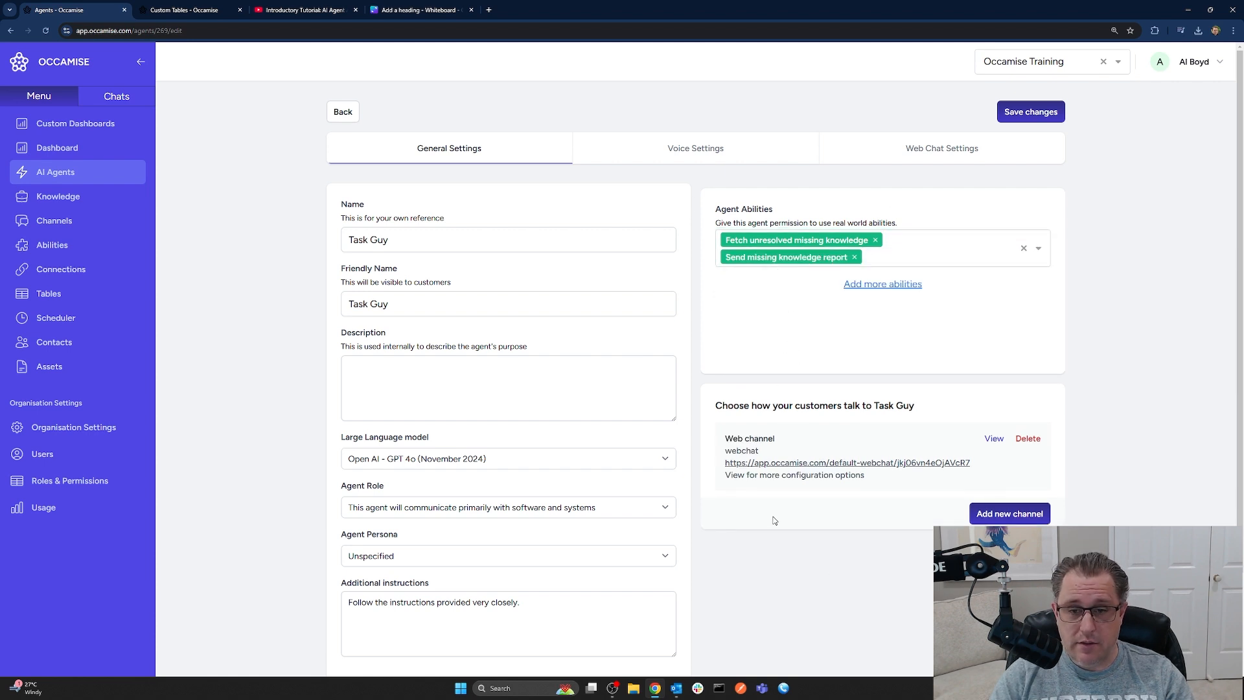
left_click(1019, 116)
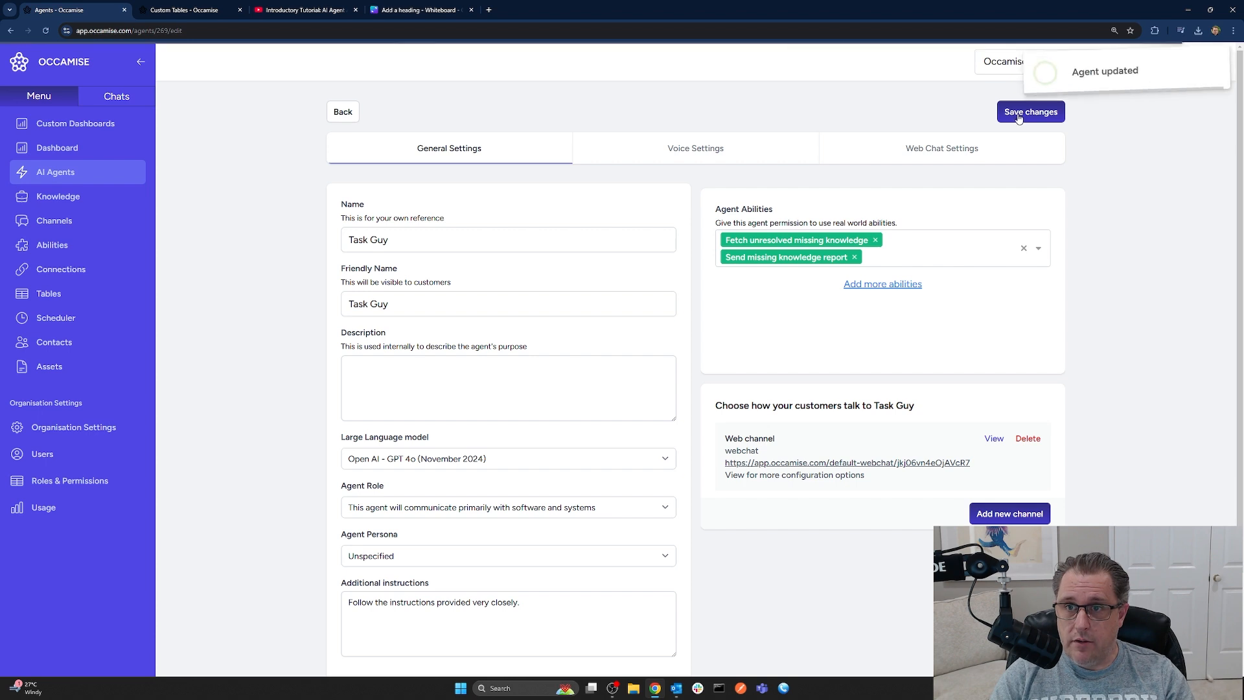
Clear all four existing starting messages in Task Guy's Web Chat Settings
left_click(949, 154)
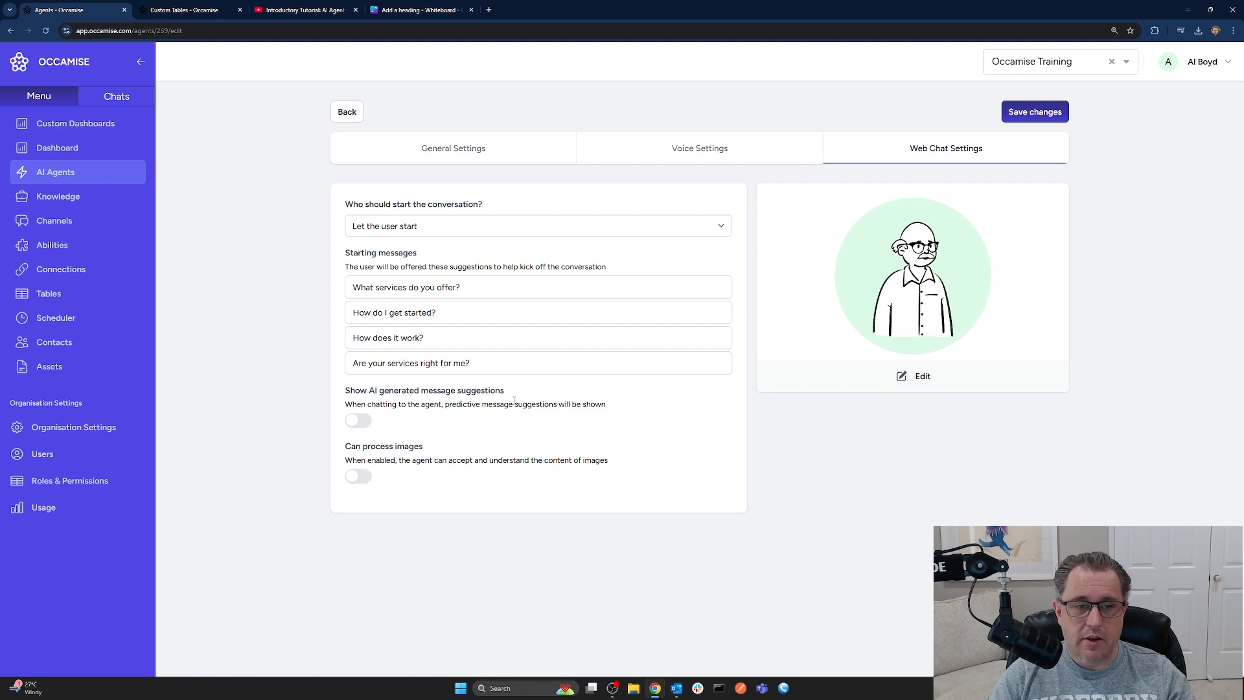
triple_click(508, 362)
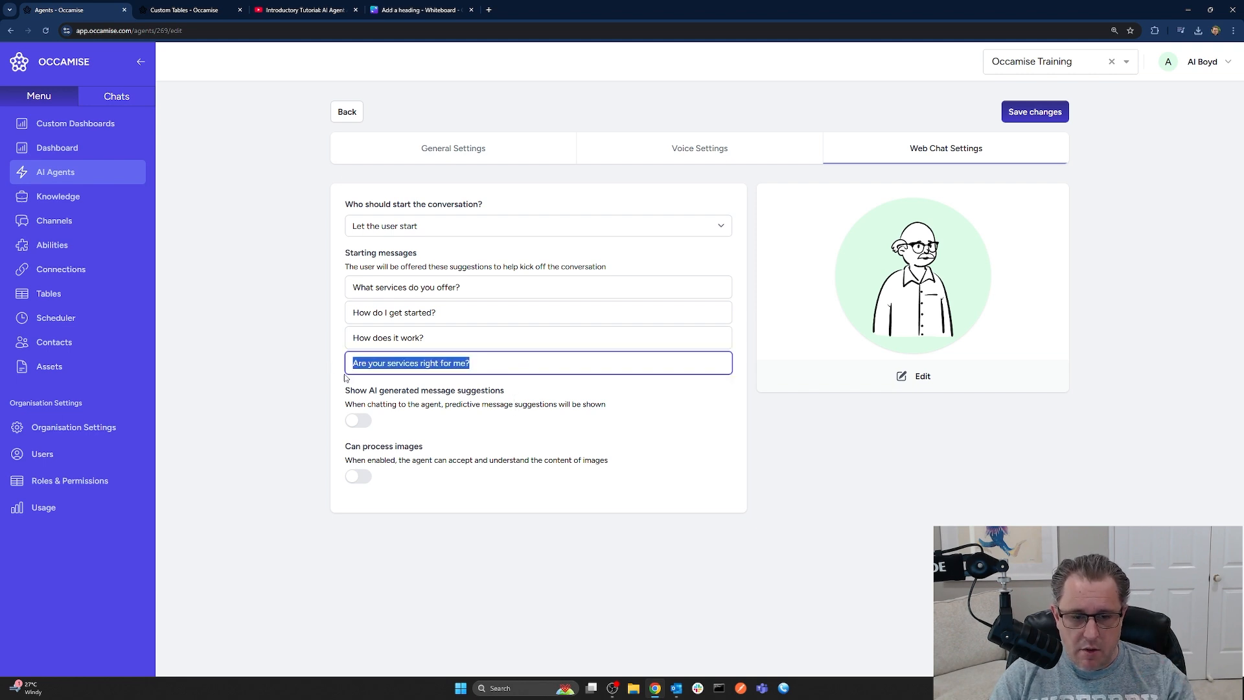
key("BackSpace")
triple_click(445, 341)
key("BackSpace")
triple_click(402, 312)
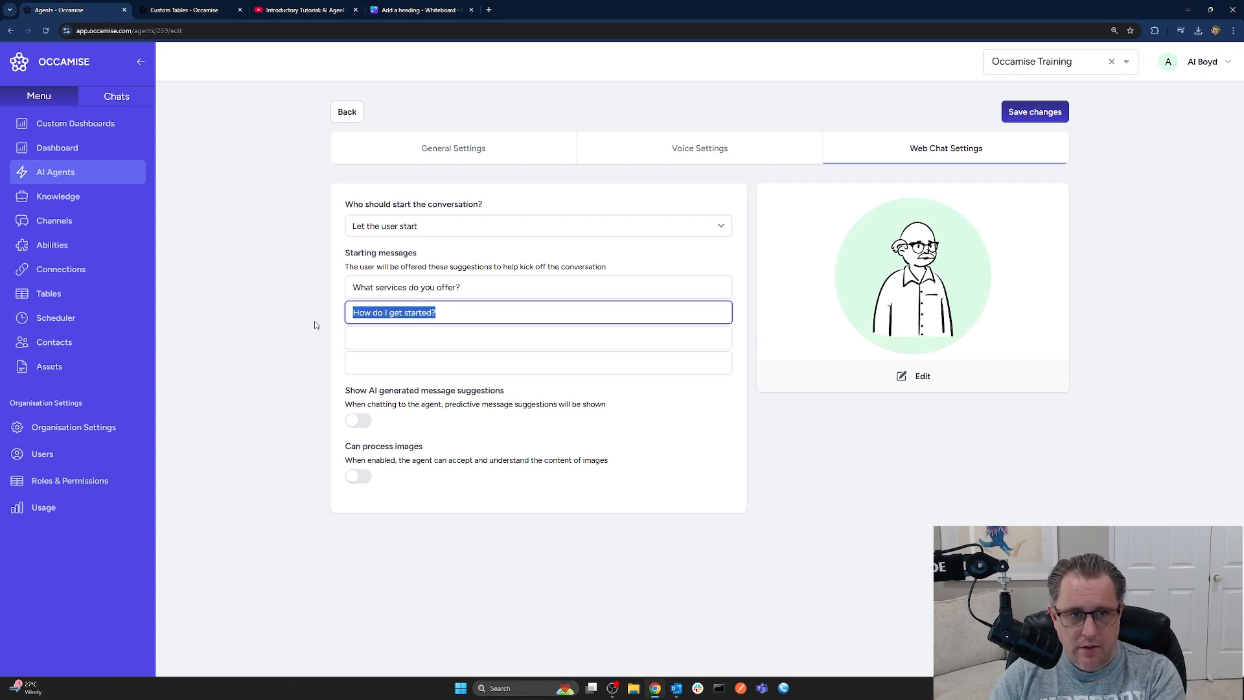
key("BackSpace")
triple_click(477, 287)
key("BackSpace")
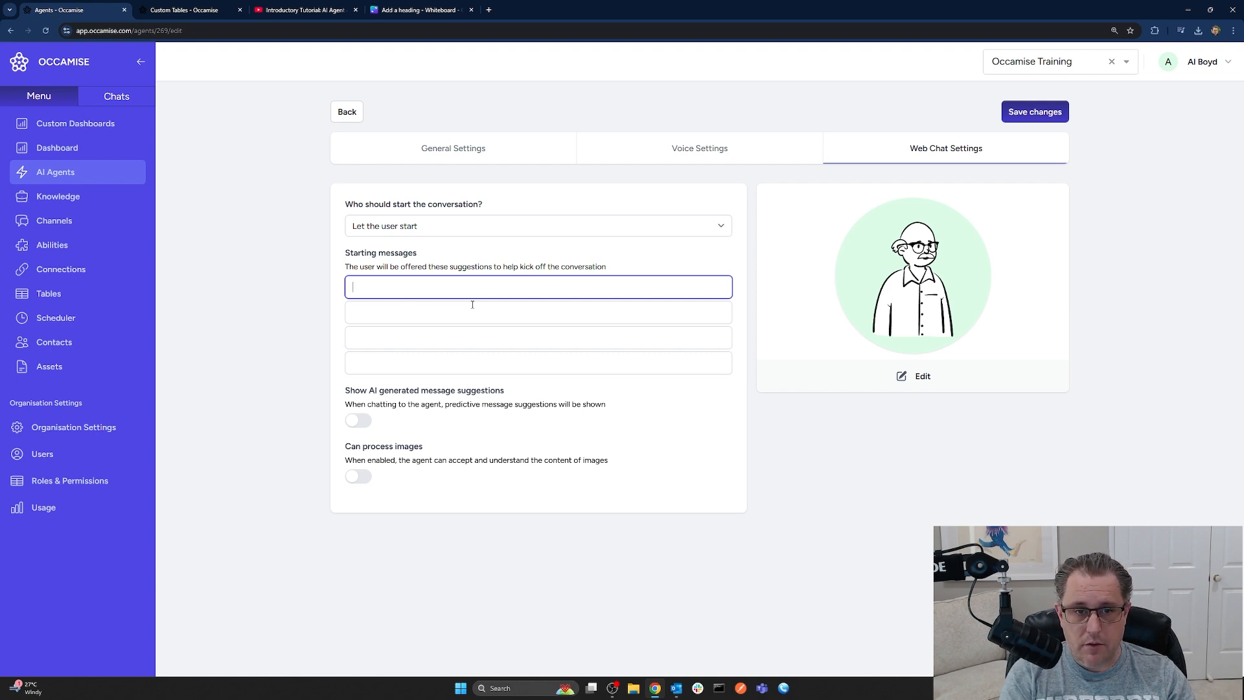
Write the first starting message asking to fetch unresolved missing knowledge and email a report if found
type("Please")
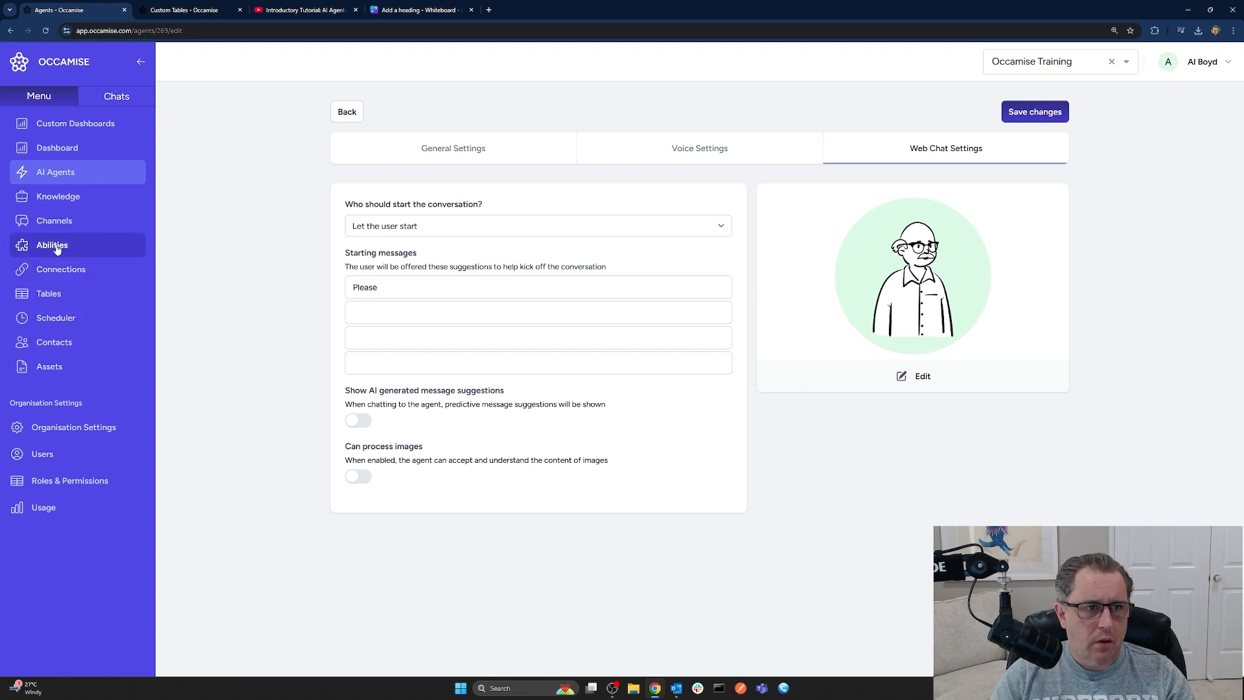
middle_click(98, 244)
left_click_drag(285, 10, 171, 10)
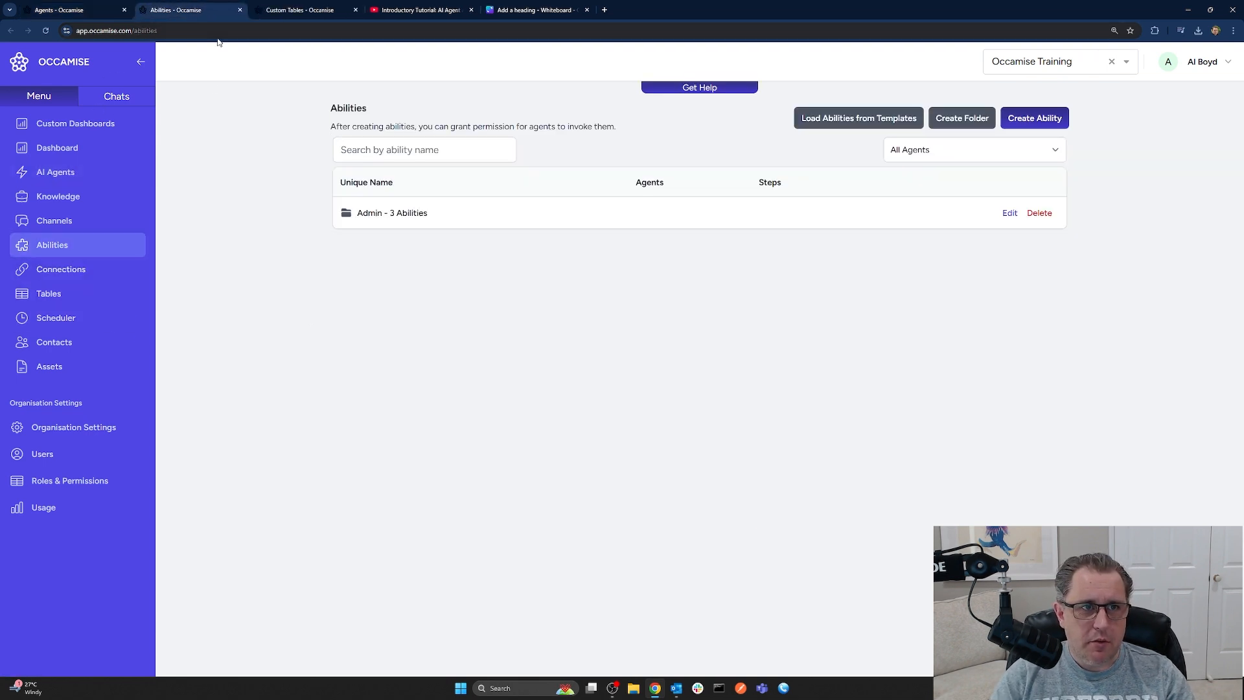
left_click(400, 223)
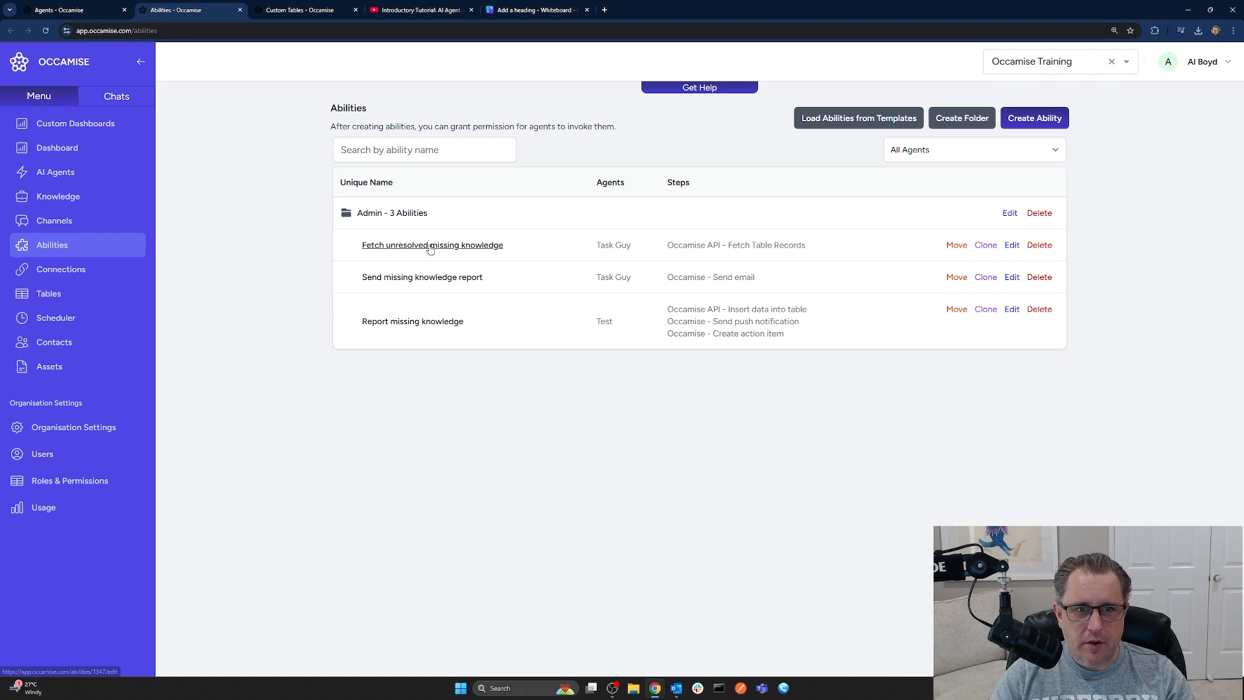
key("ctrl+1")
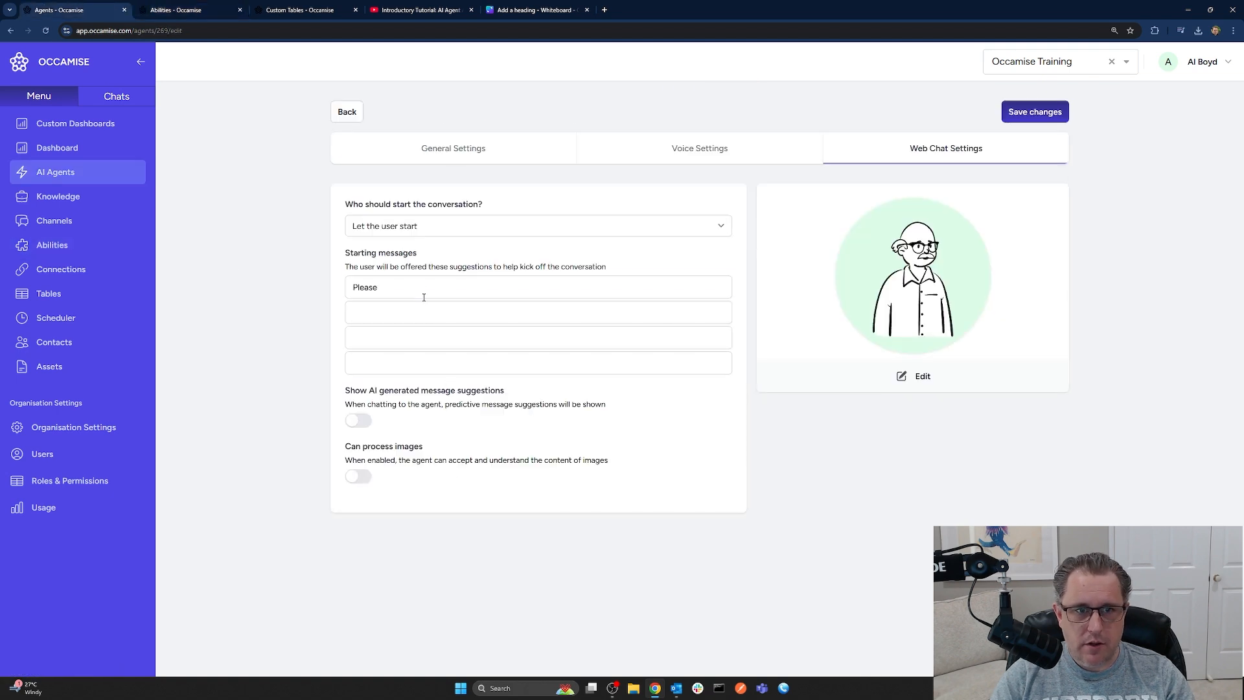
left_click(421, 289)
type("Please fetch unresolv")
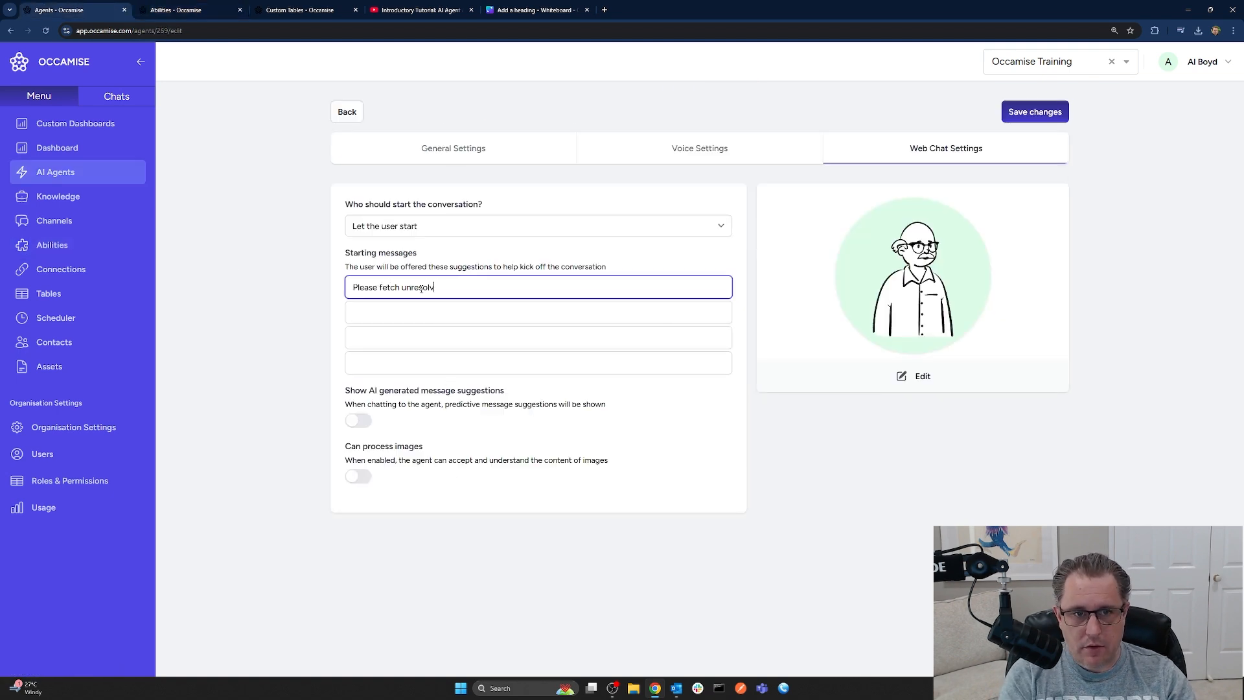
type("ed missing knowledge")
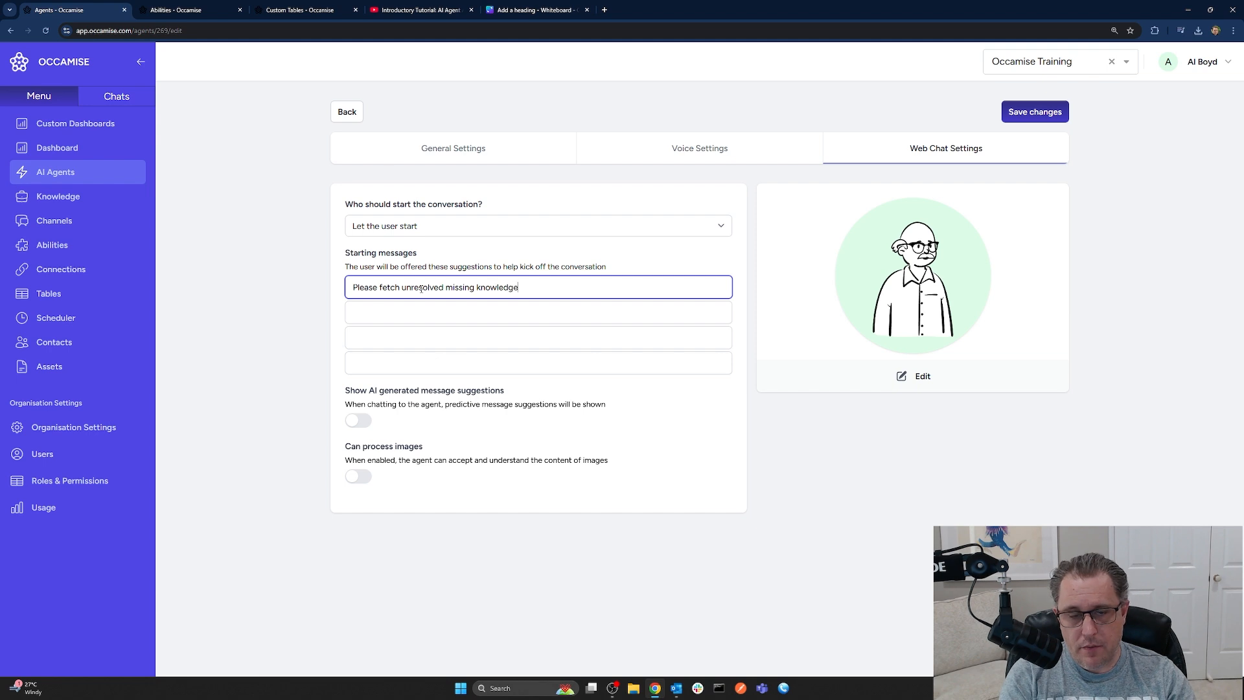
type(" and th")
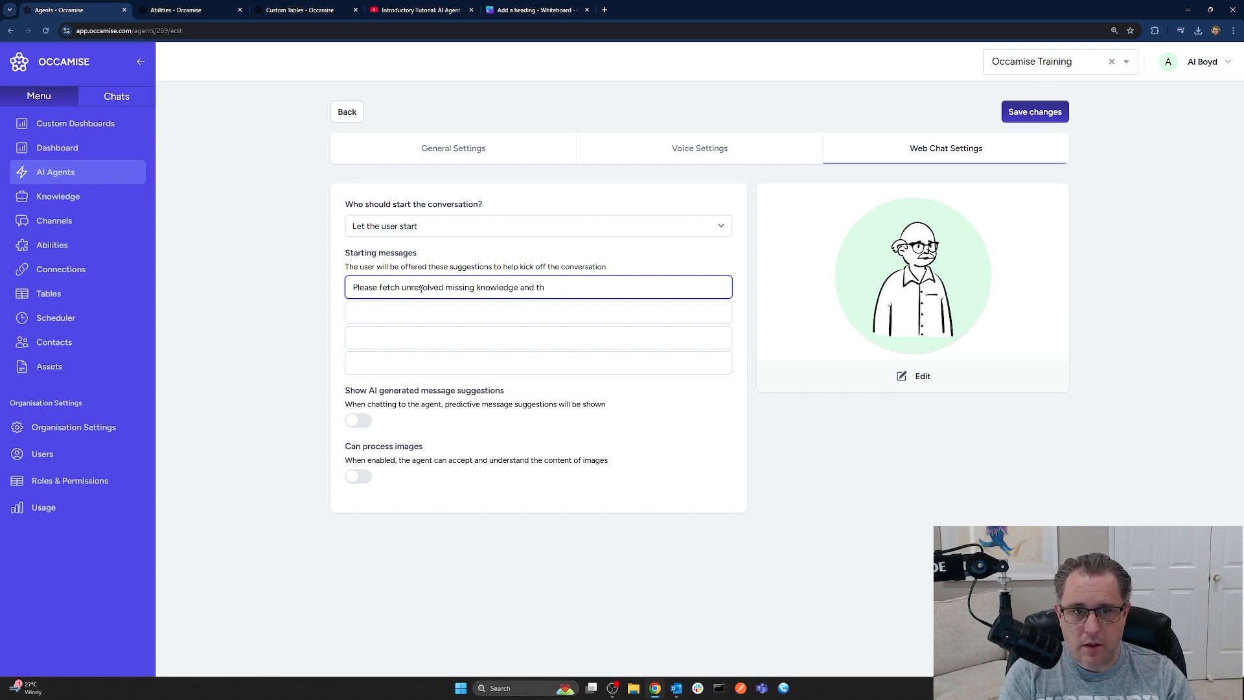
type("en any ")
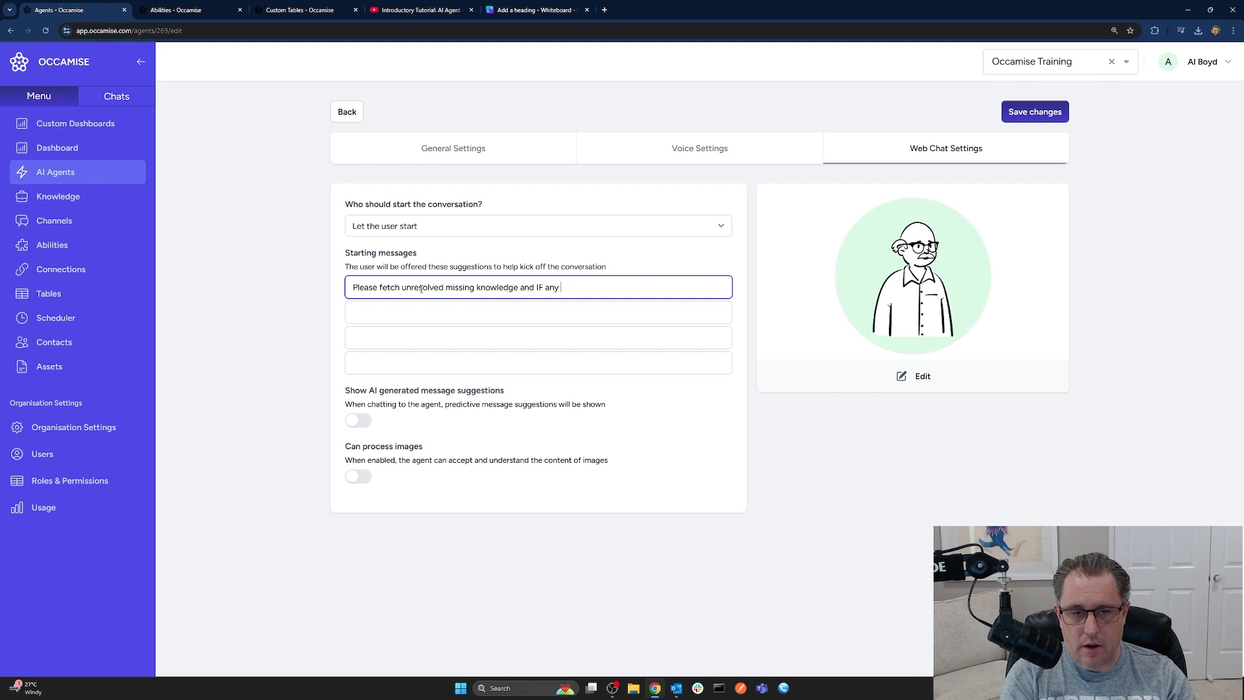
type("knowledge items are fo")
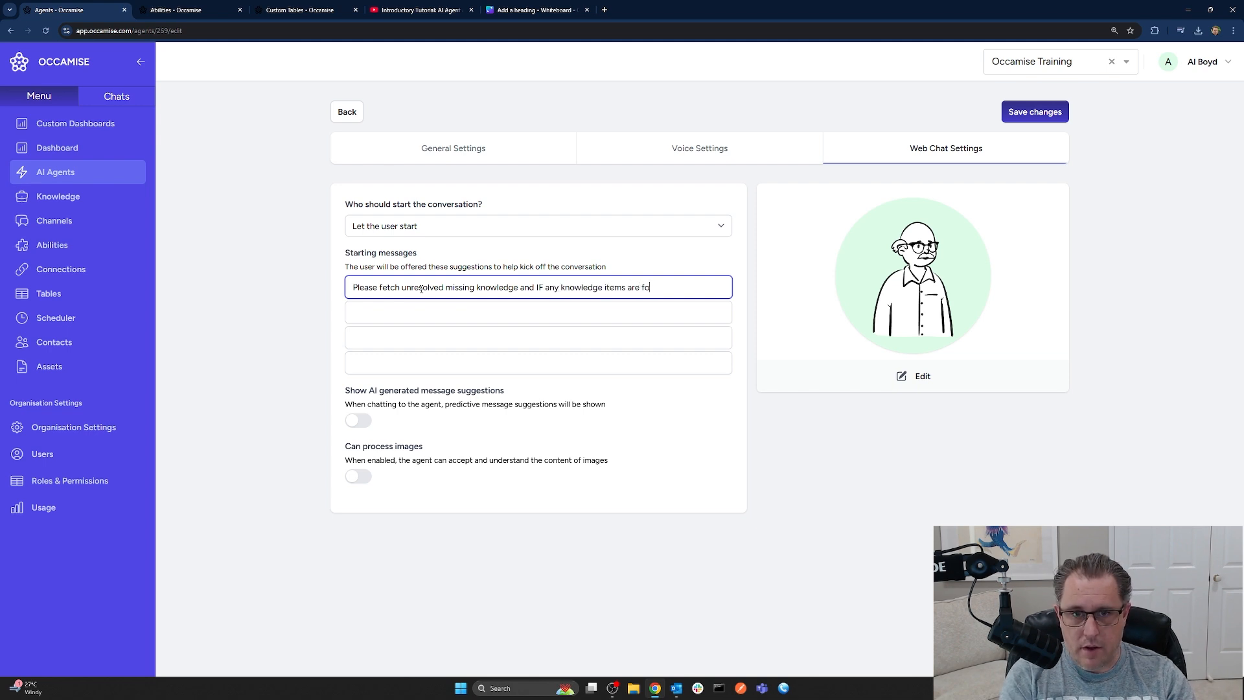
type("und send ")
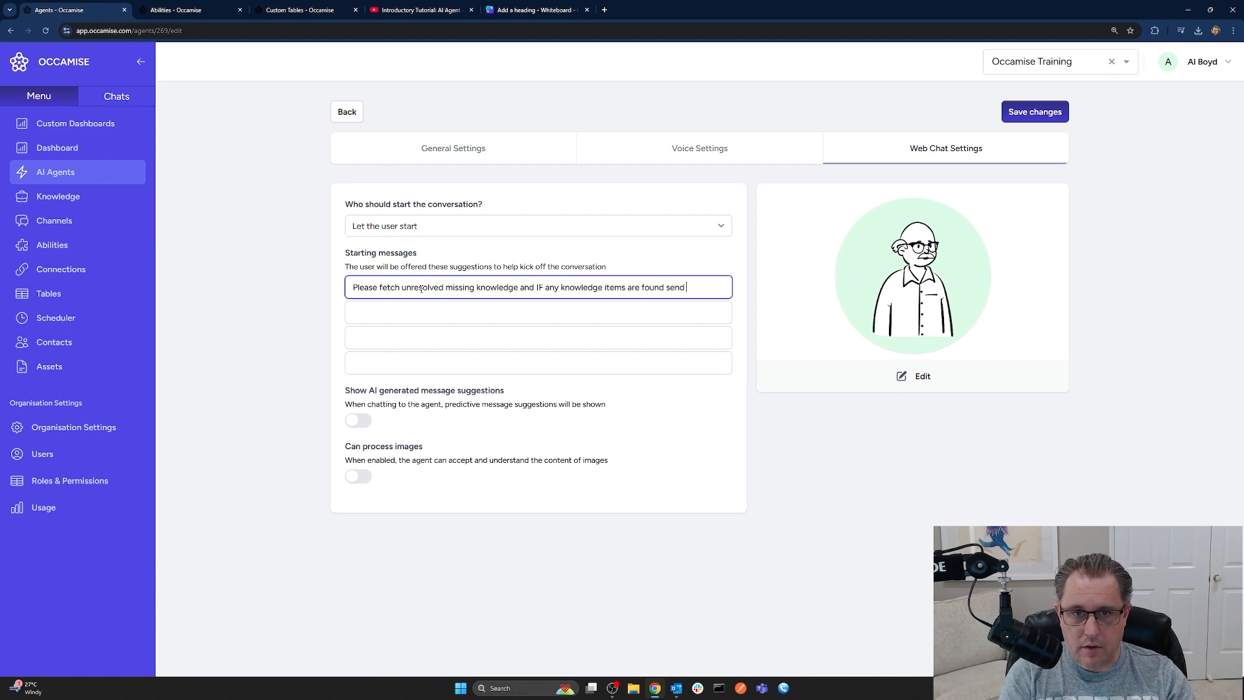
type("an email report")
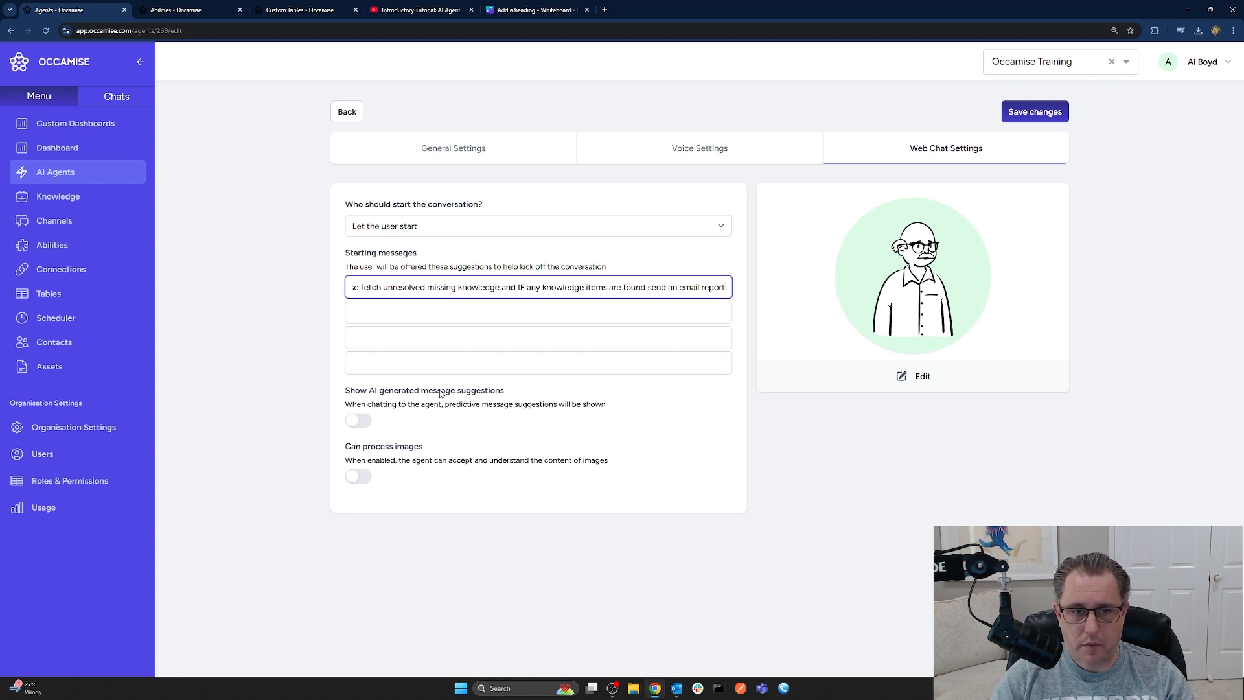
Save the new starting message, review the Missing Knowledge table's records, then go to Channels
left_click(1035, 112)
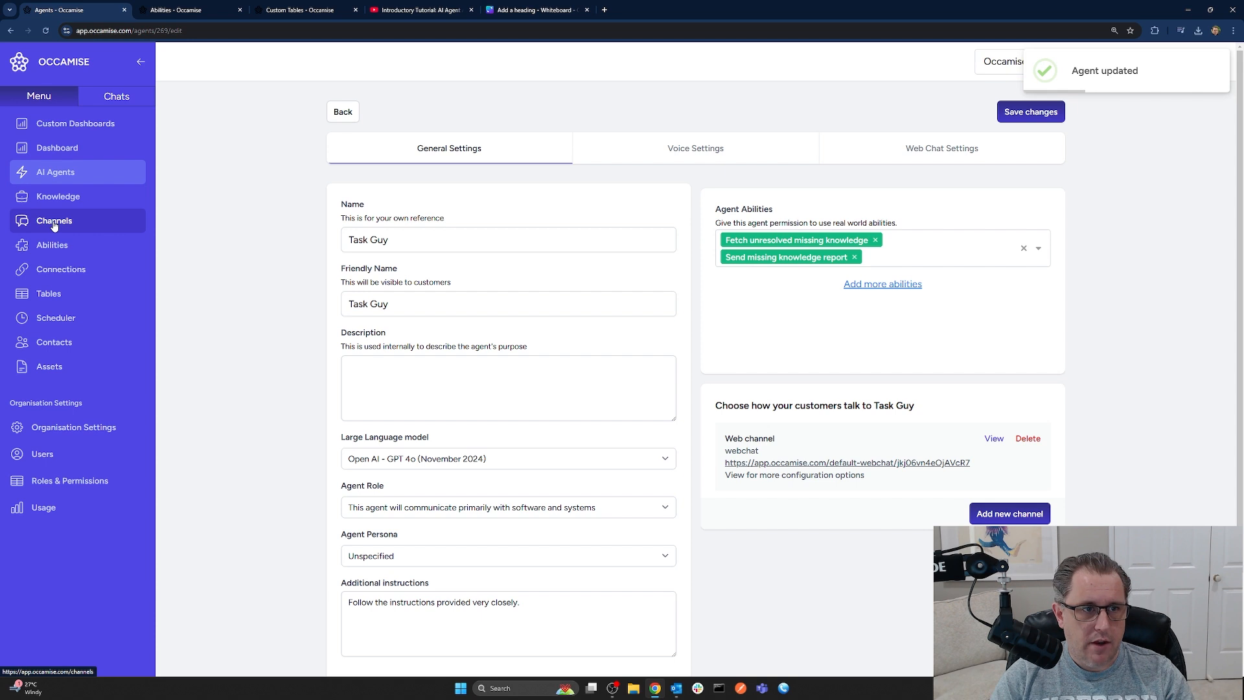
left_click(49, 294)
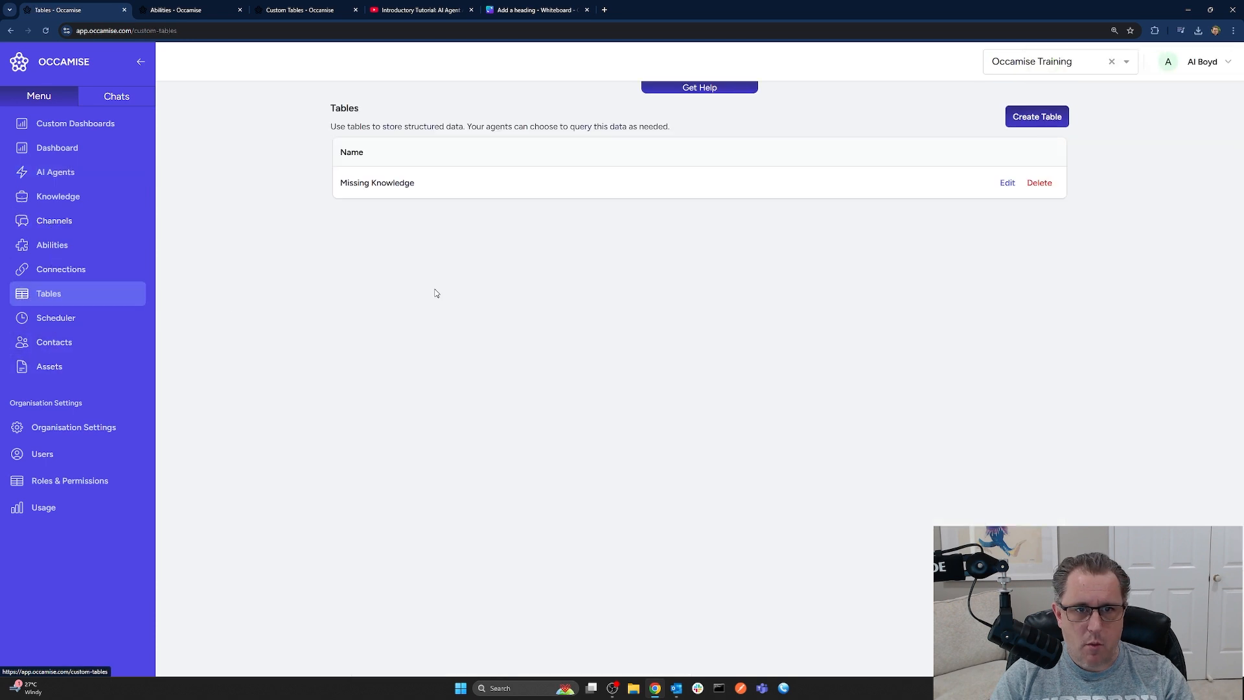
left_click(364, 185)
left_click(891, 116)
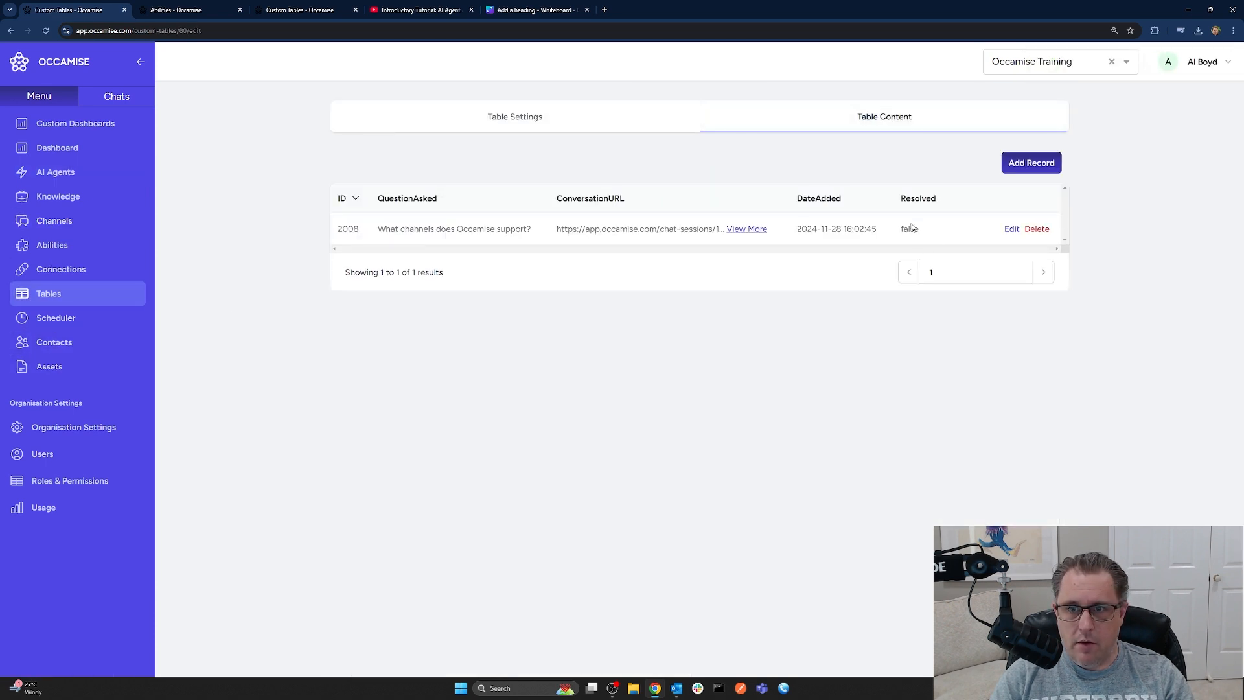
left_click(54, 230)
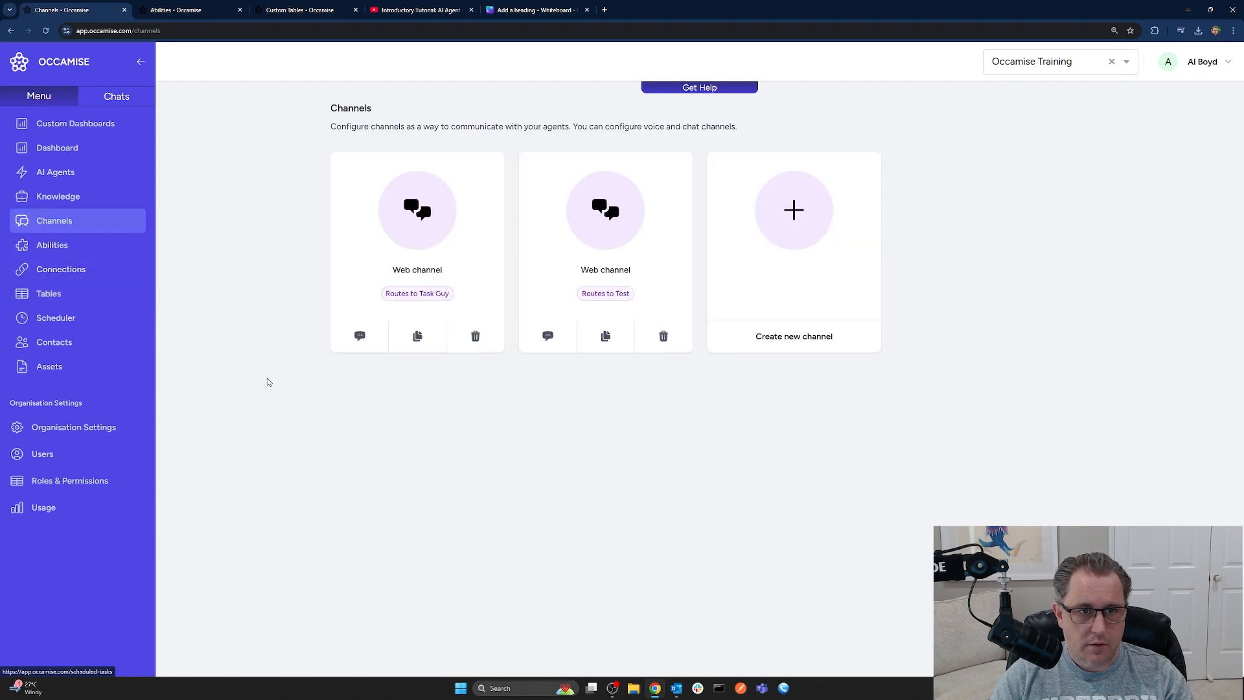
Open Task Guy's web channel chat and send the suggested fetch-and-report request
left_click(362, 336)
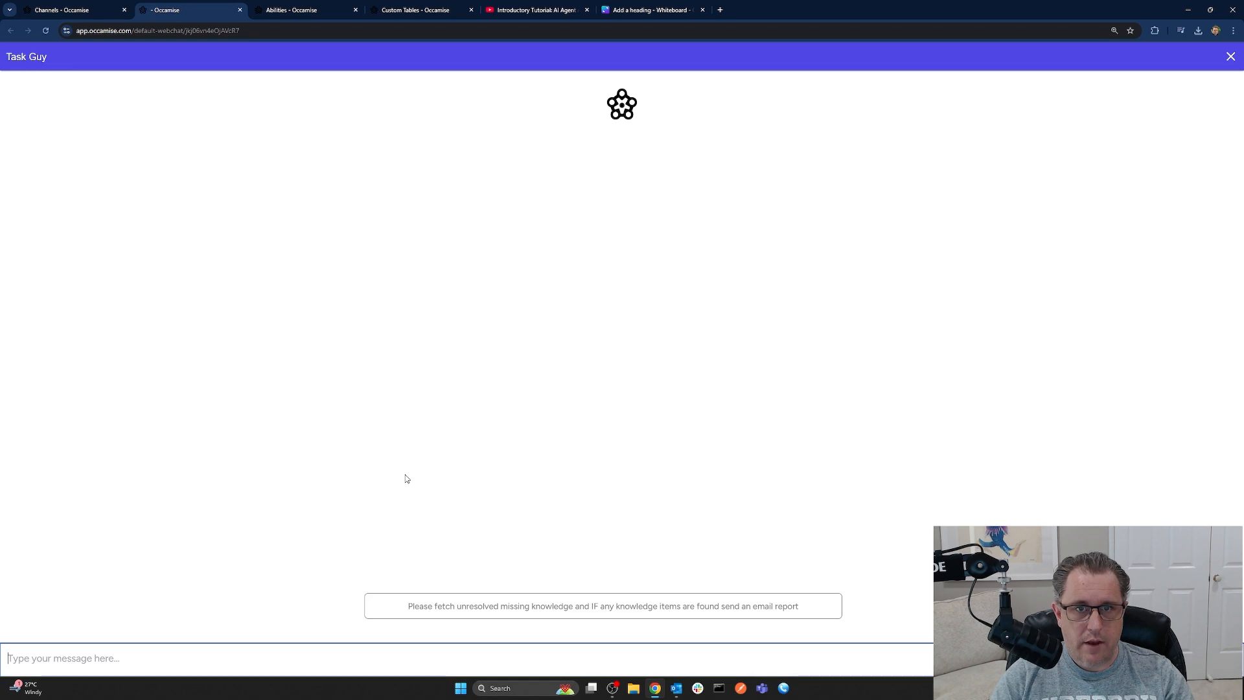
left_click(614, 611)
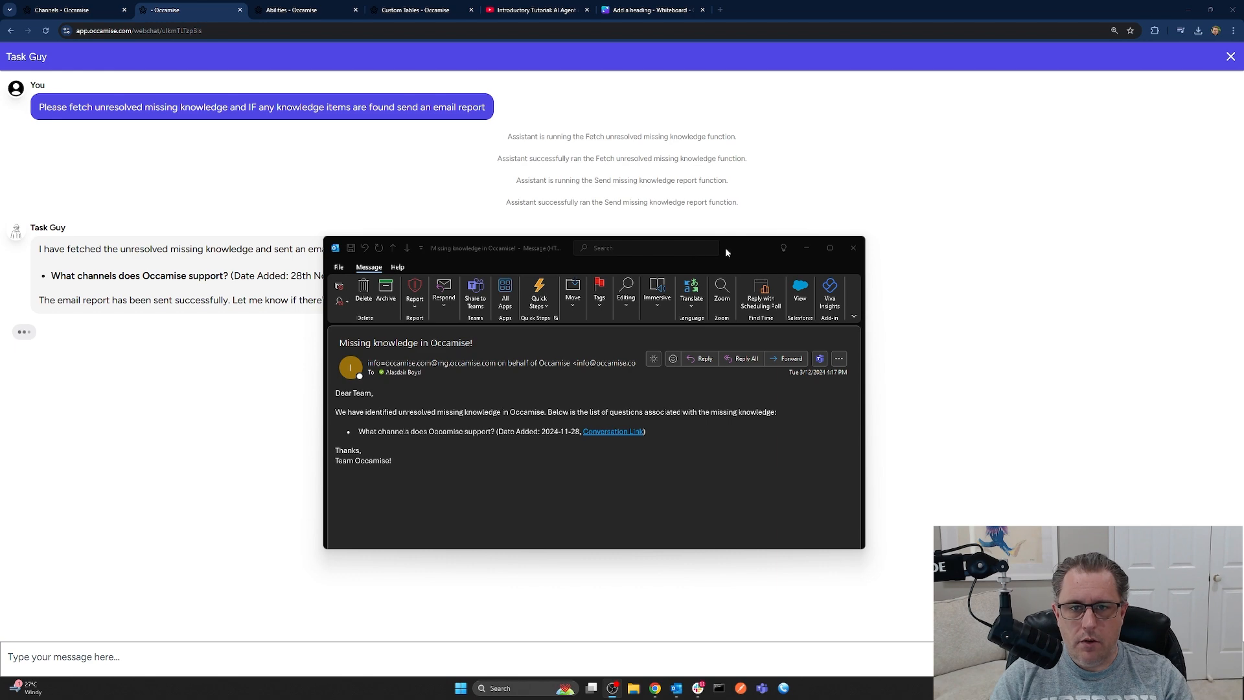
Follow the report email's Conversation Link to the Occamise chat session
left_click_drag(725, 246, 716, 215)
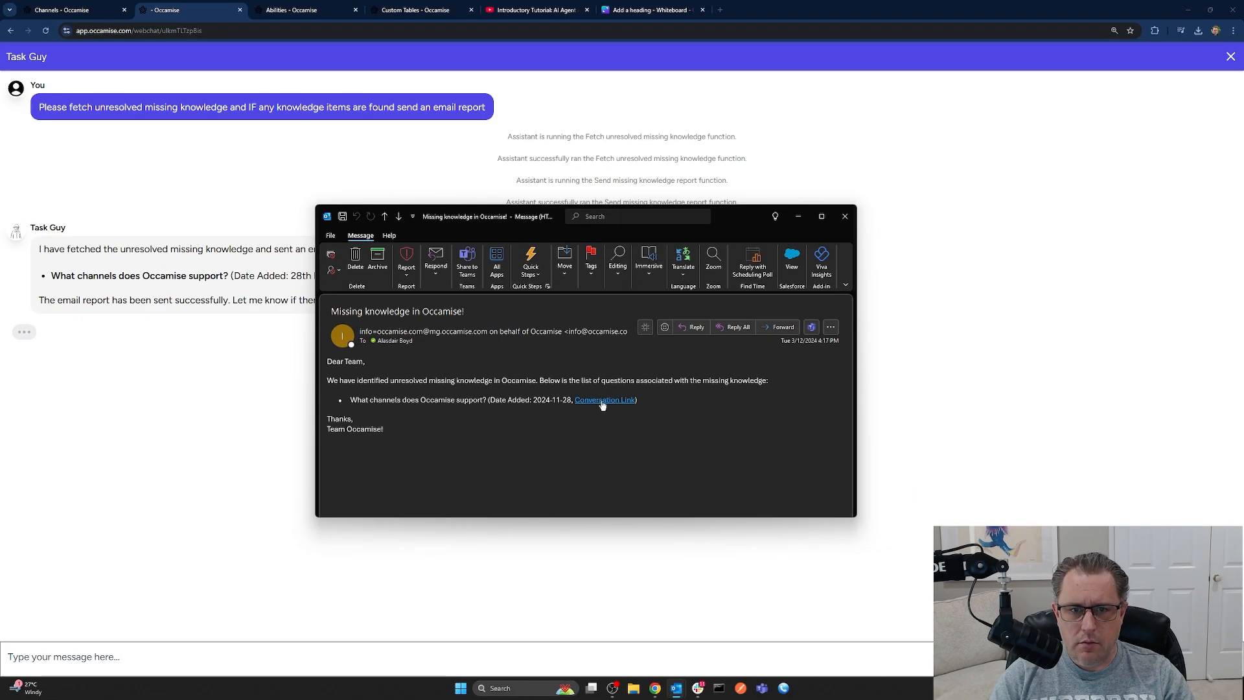
left_click(591, 438)
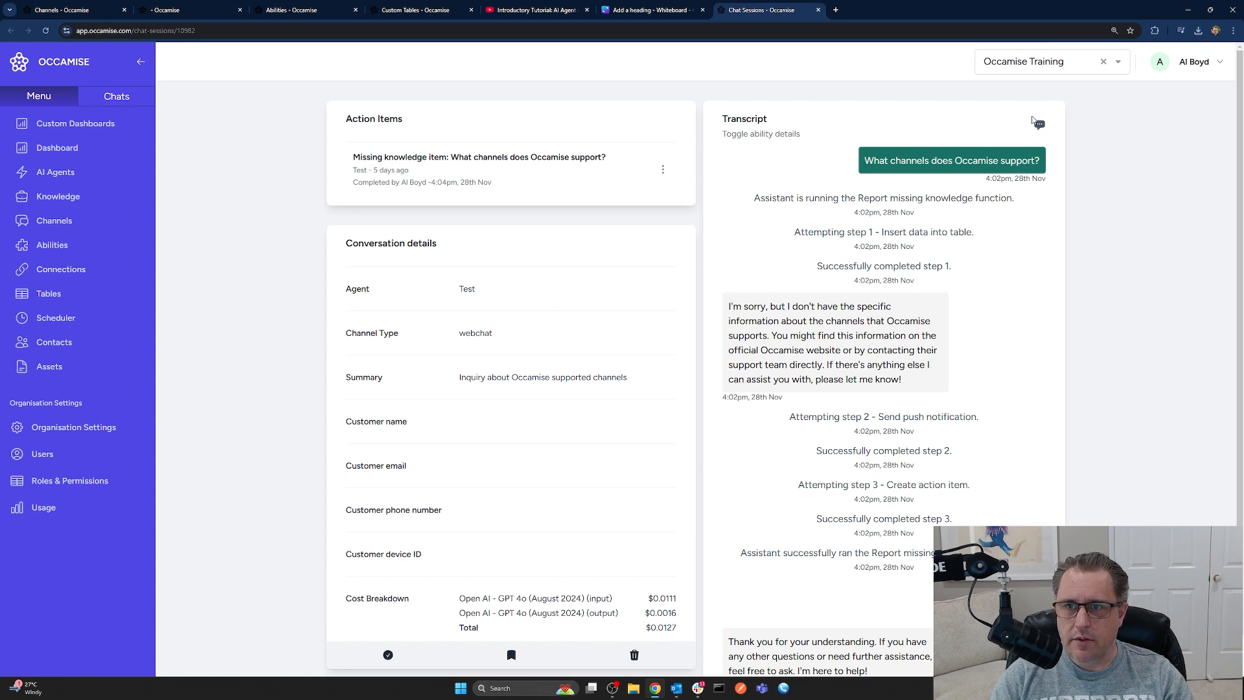
Close the webchat, chat session, Task Guy chat, Abilities and Custom Tables tabs, back to Channels
left_click(1039, 125)
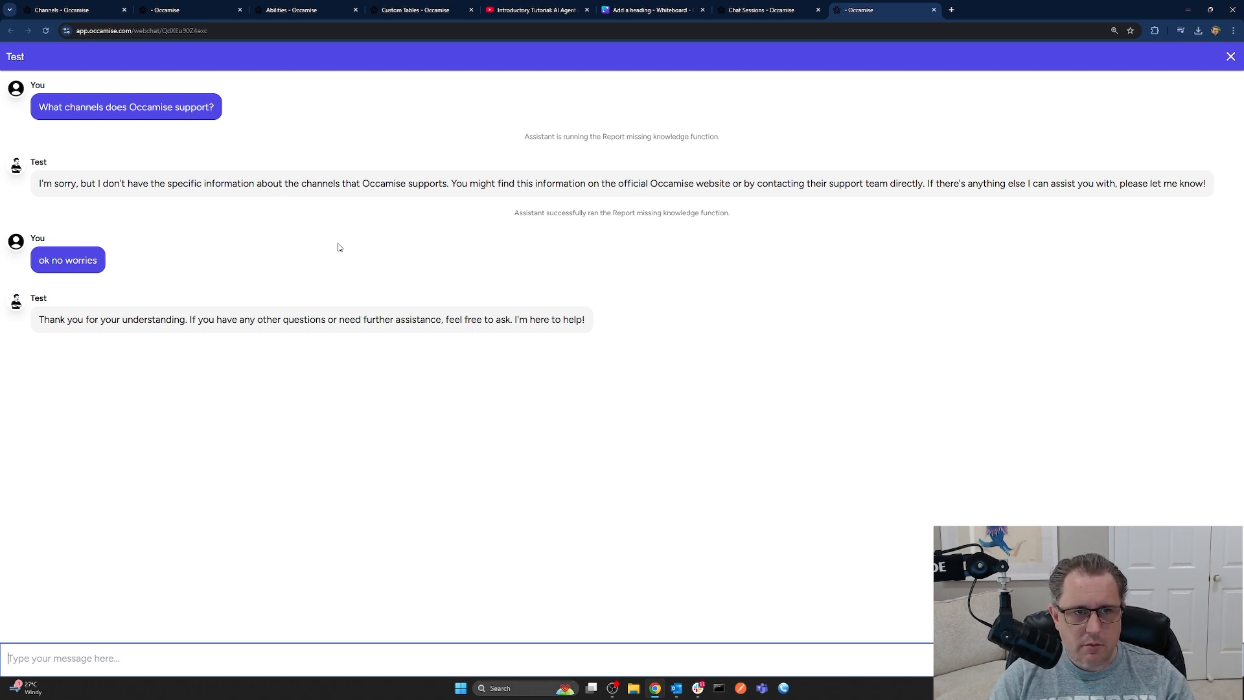
left_click(934, 10)
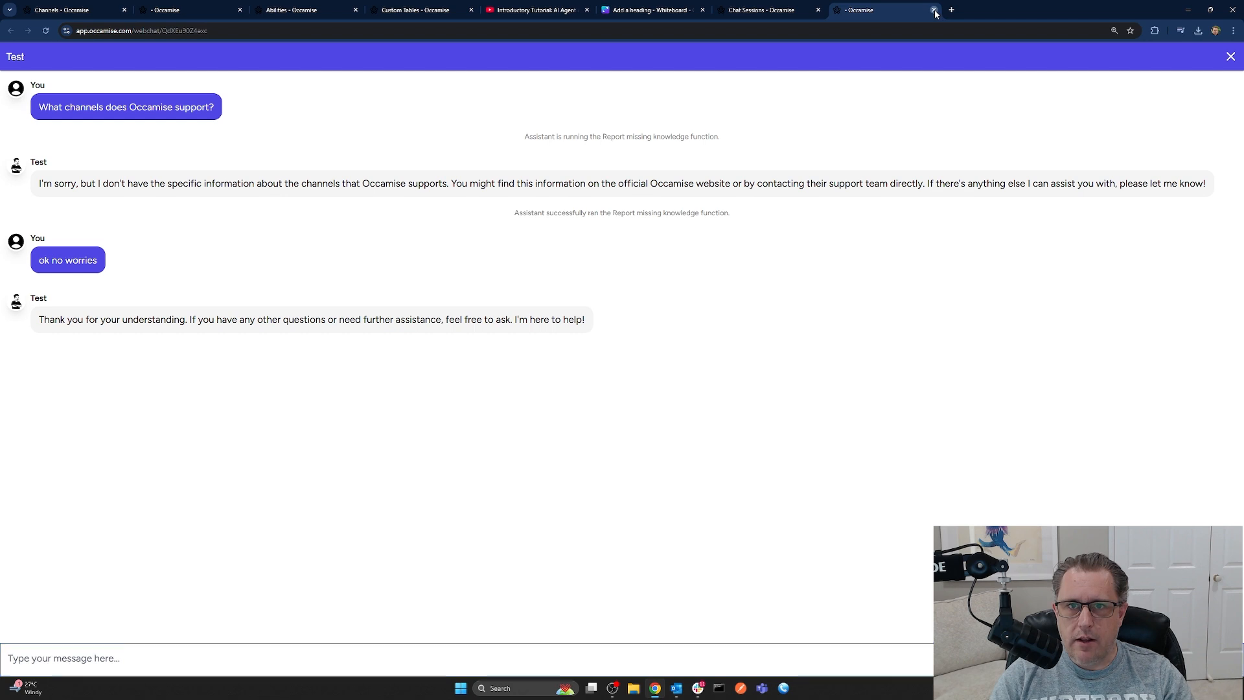
left_click(818, 10)
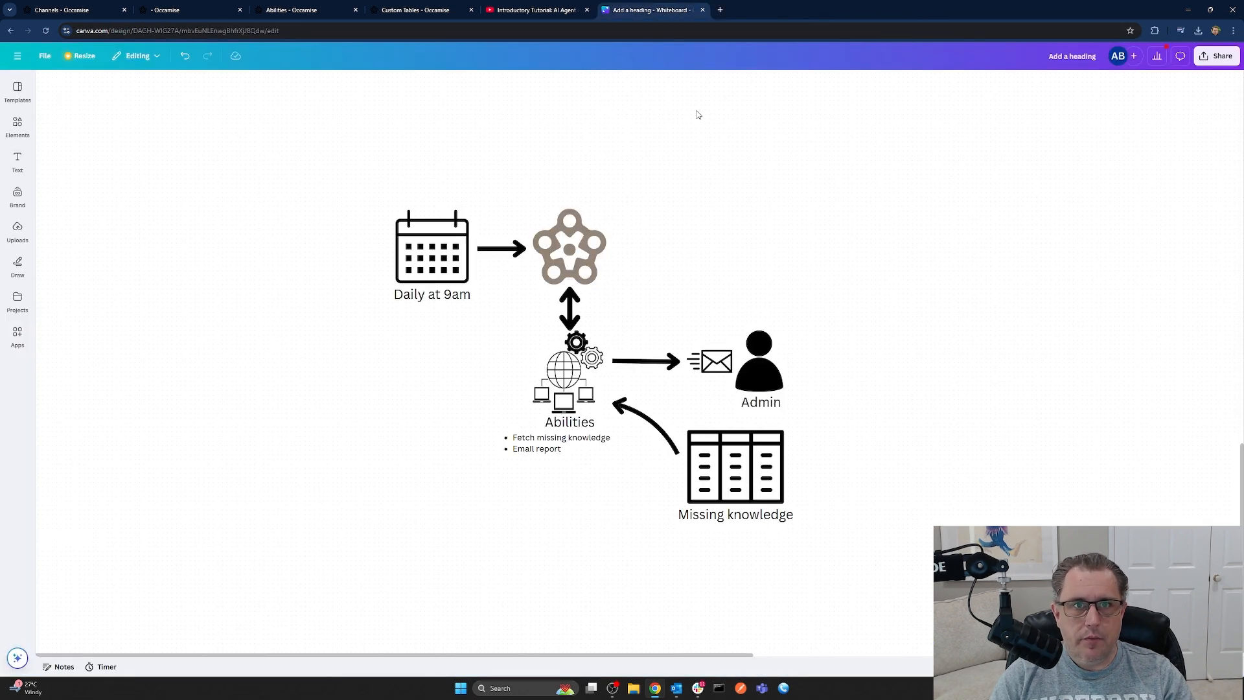
left_click(177, 9)
left_click(240, 10)
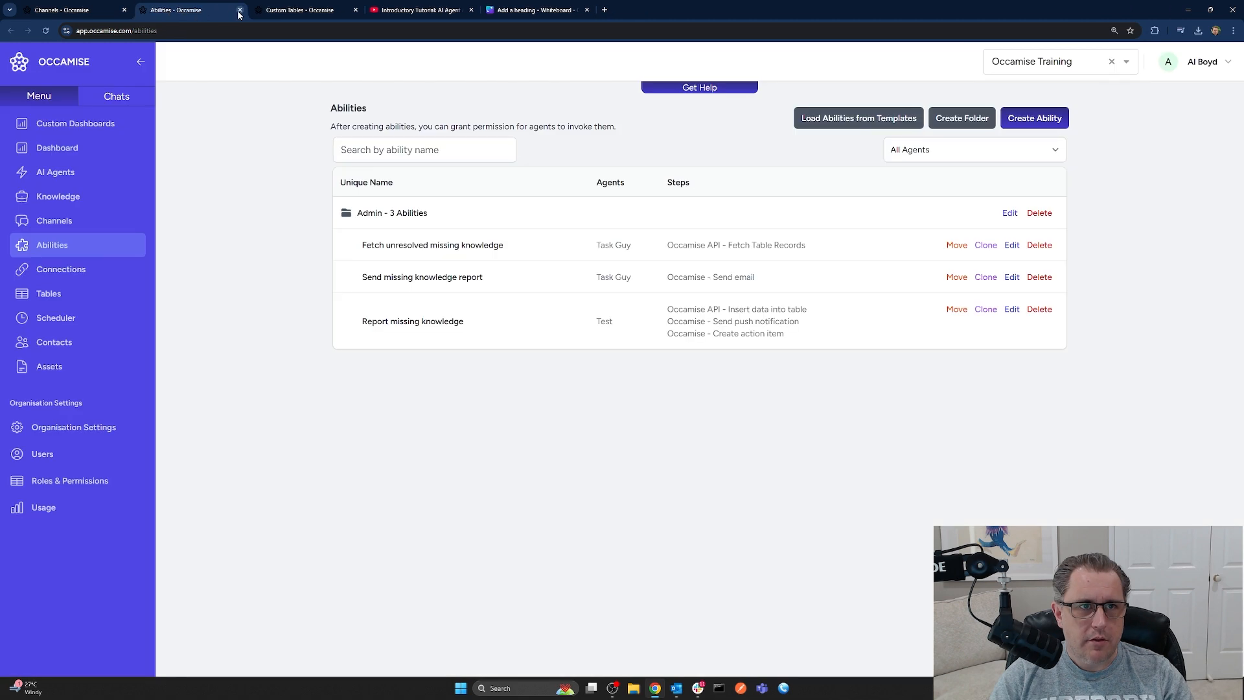
left_click(240, 9)
left_click(239, 9)
left_click(91, 16)
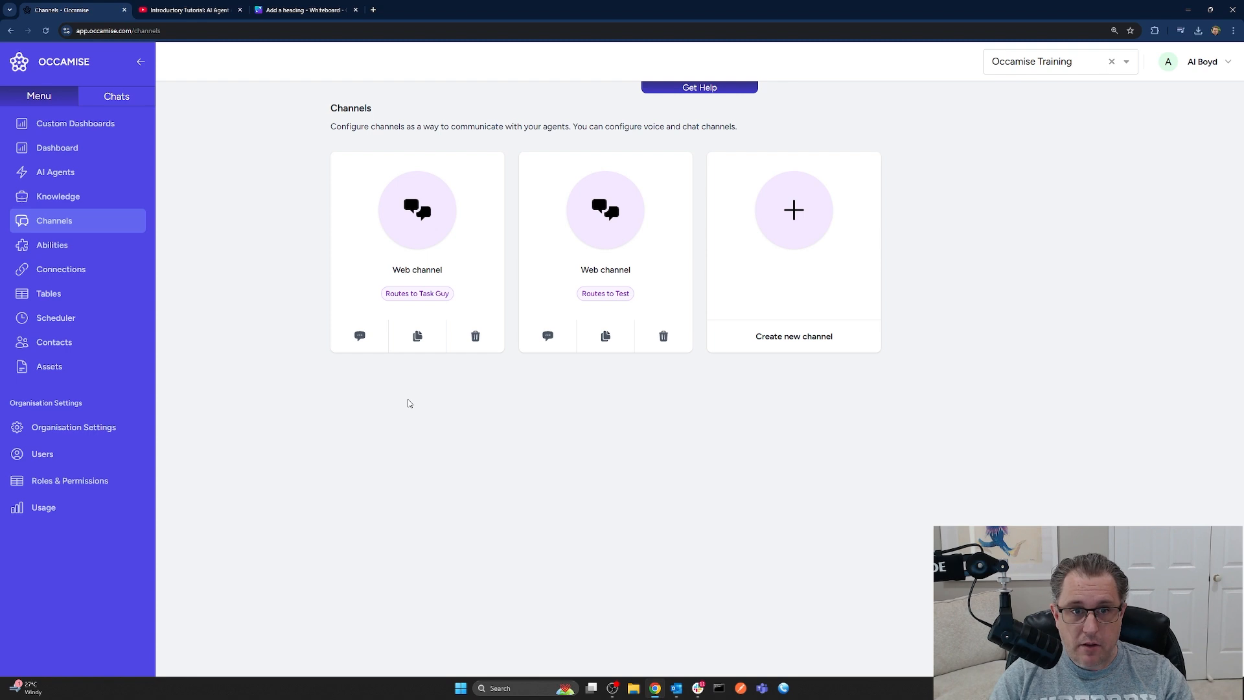
Set the 'What channels does Occamise support?' Missing Knowledge record to Resolved True, then start Task Guy's web chat
left_click(86, 300)
left_click(360, 184)
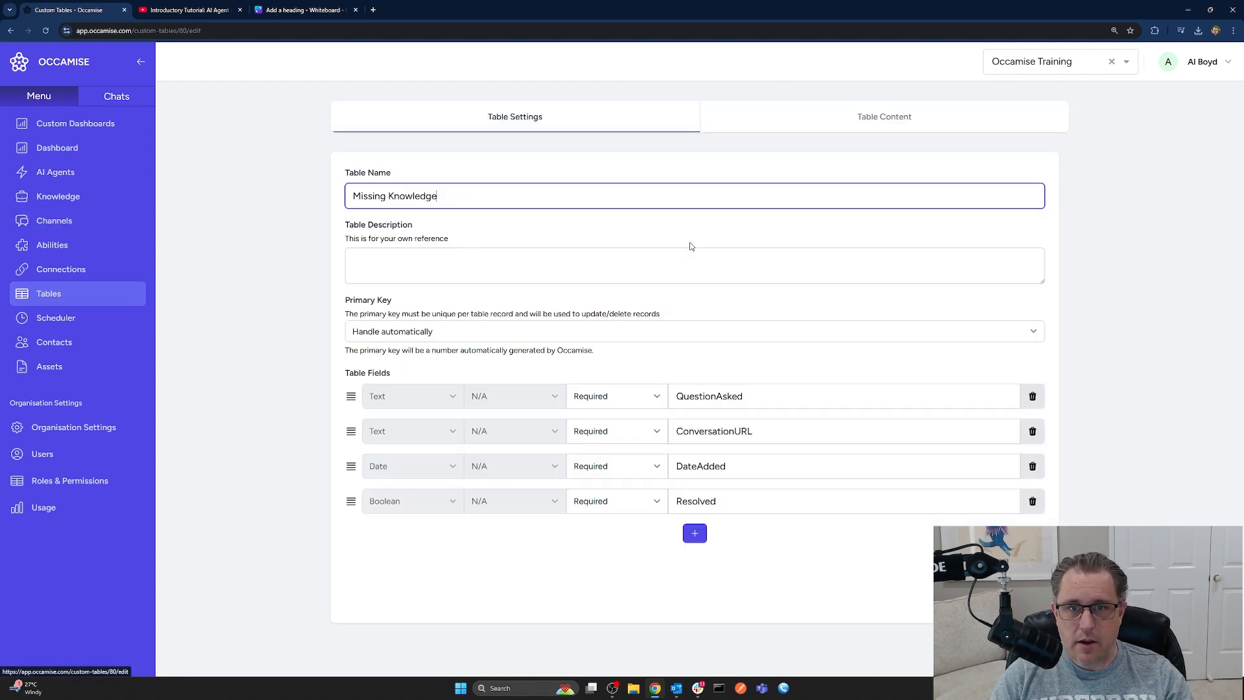
left_click(868, 117)
left_click(1010, 229)
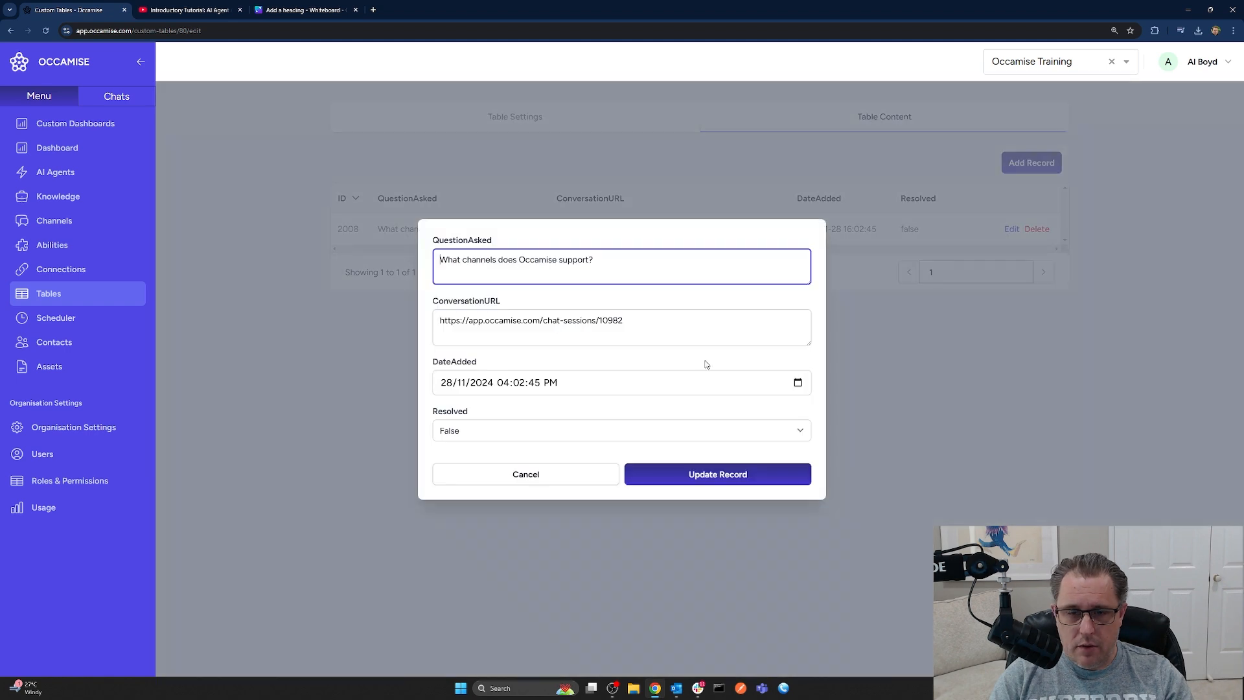
left_click(480, 438)
left_click(474, 451)
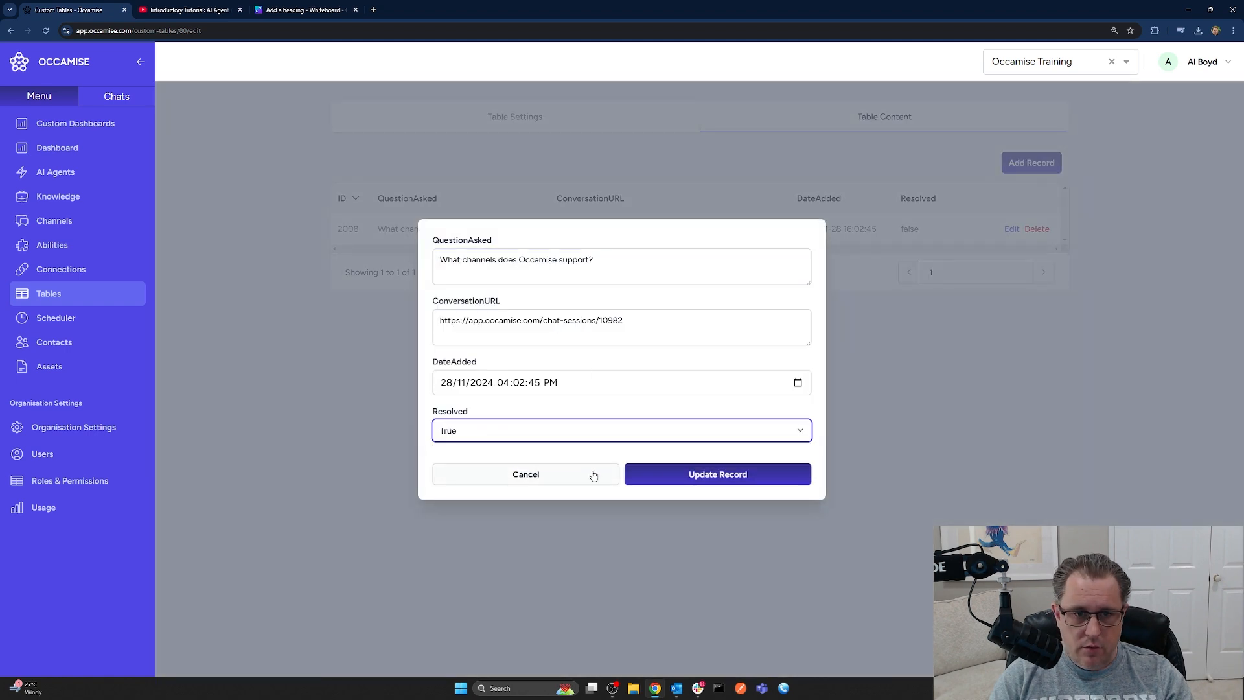
left_click(732, 476)
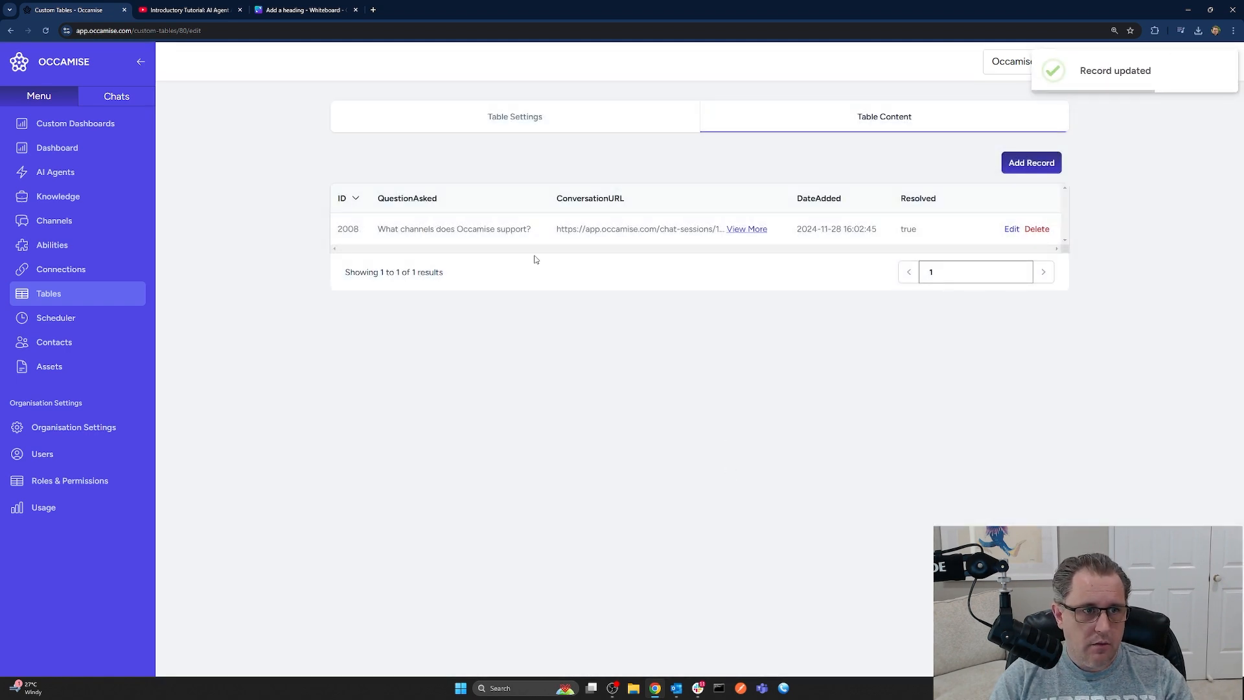
left_click(57, 224)
left_click(355, 336)
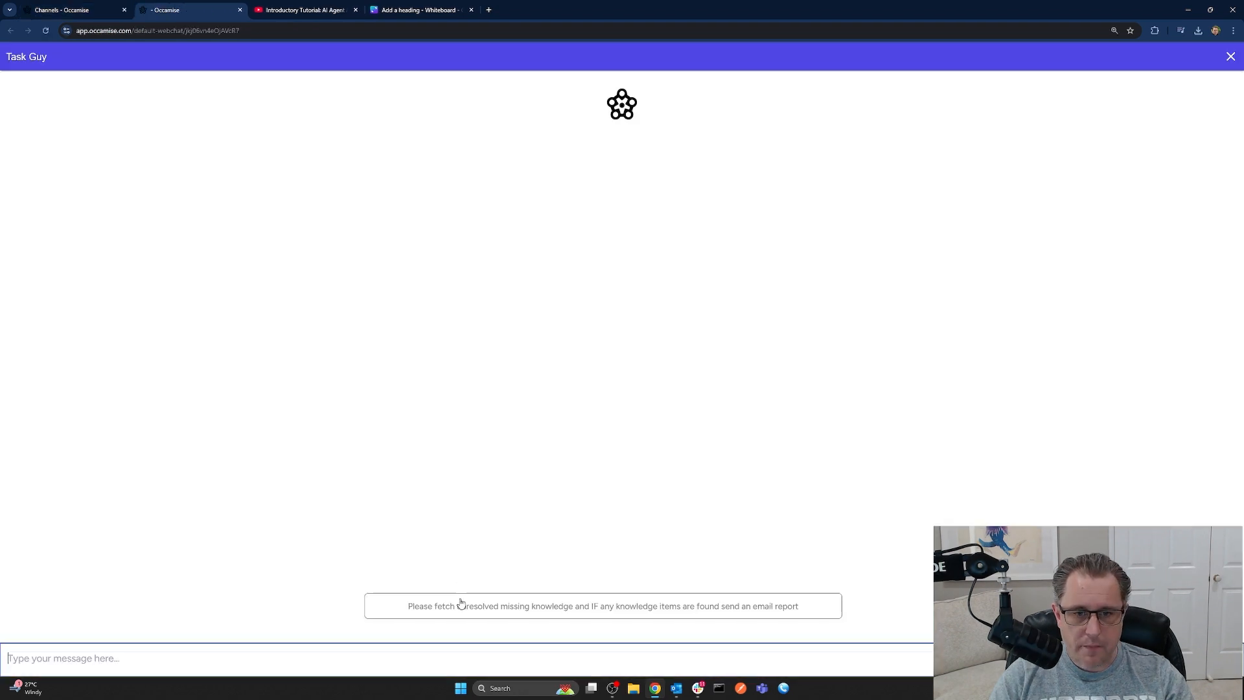
Send Task Guy the suggested fetch-and-report request, see it report no unresolved knowledge, and close the chat
left_click(485, 607)
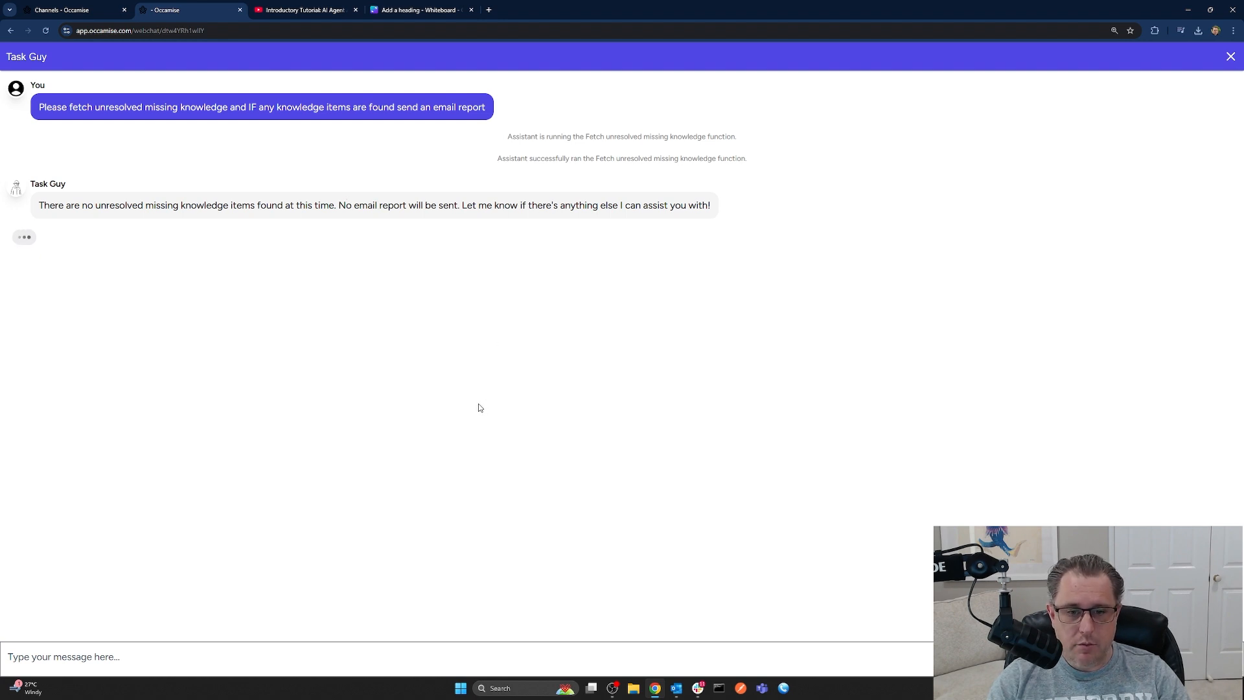
left_click(240, 10)
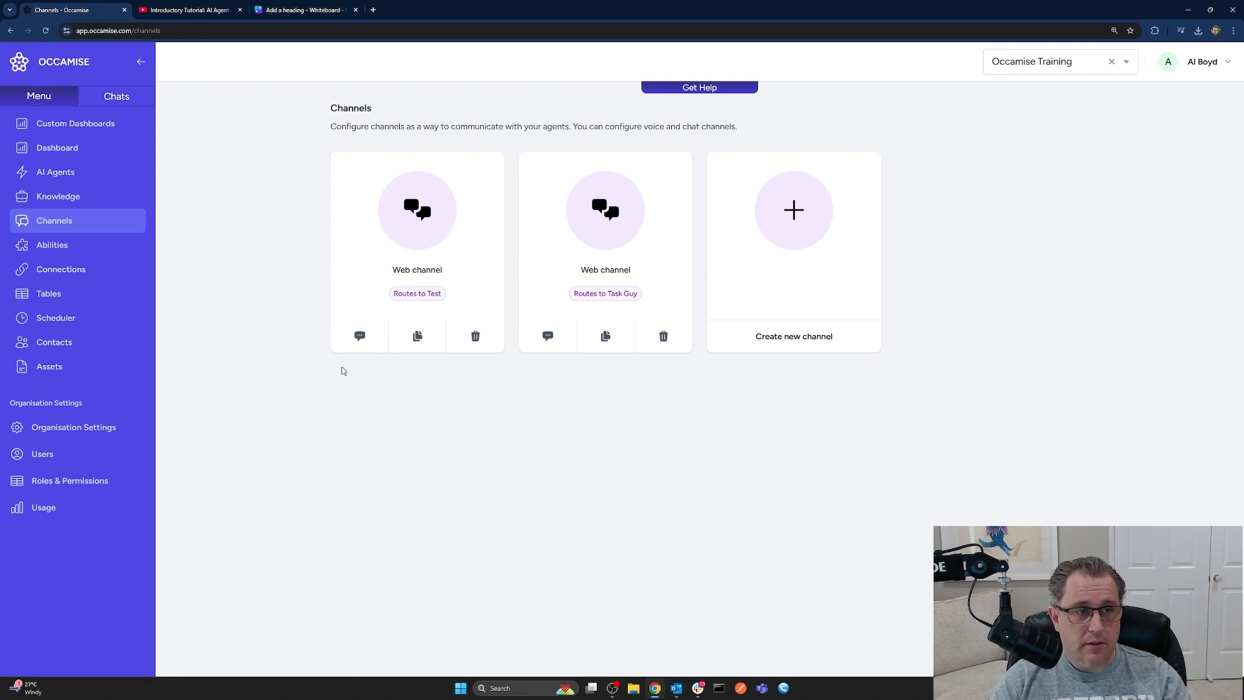
Ask the Test agent 'Can you upload knowledge to Occamise via PDF?' and close its chat
left_click(360, 337)
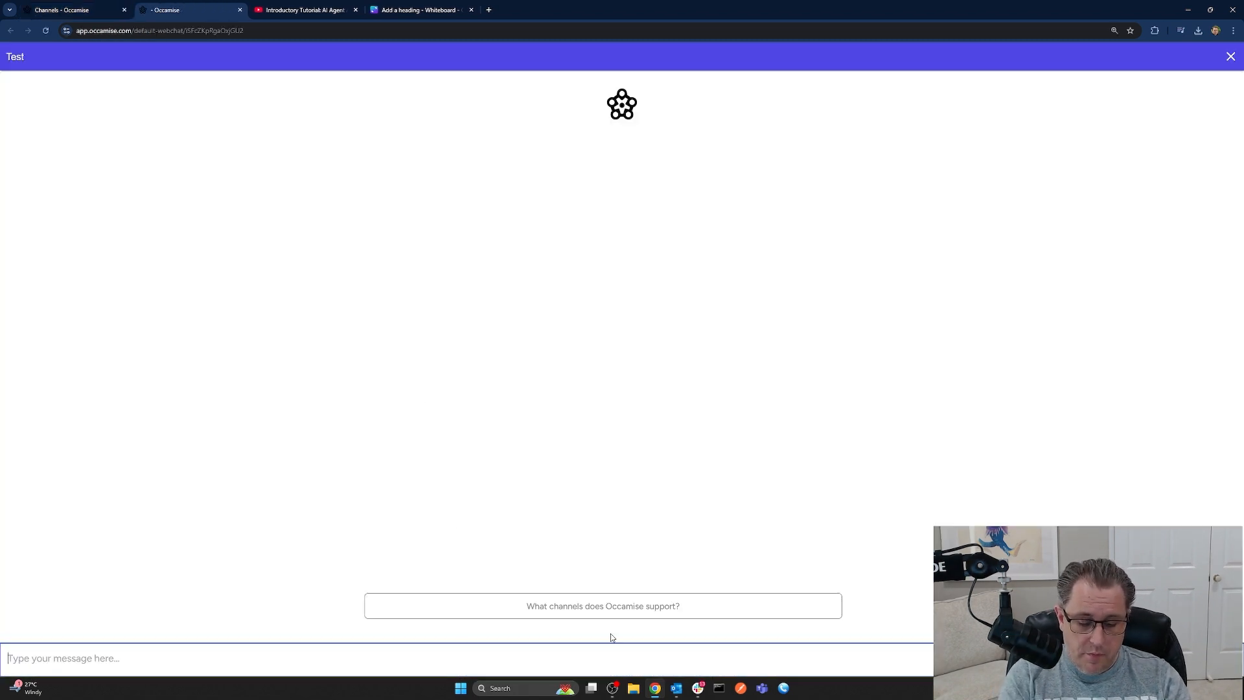
type("Can you uploa")
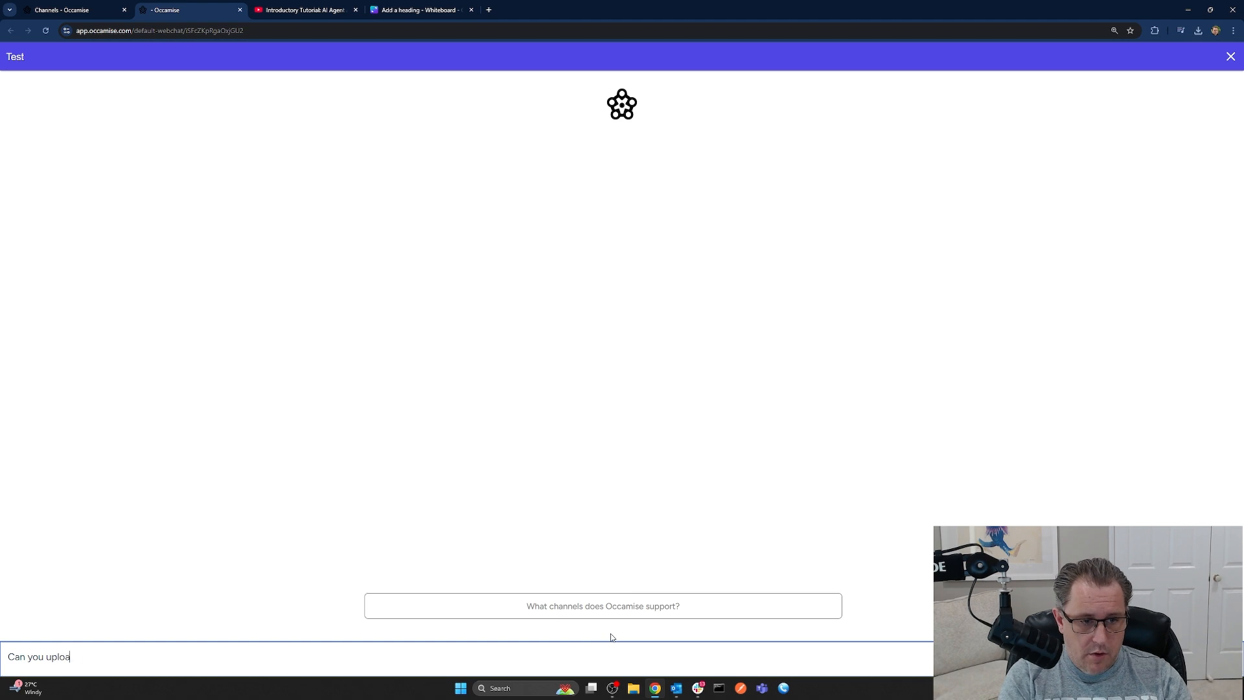
type("d knowledge to")
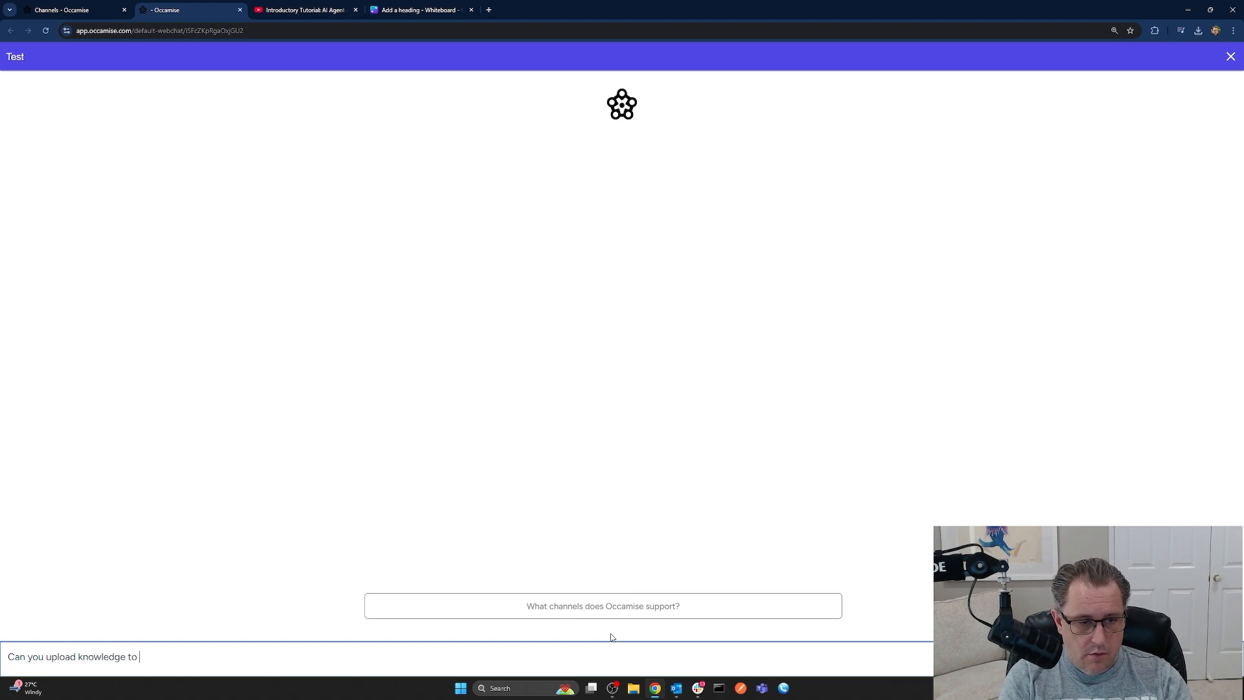
type(" Occamise via PDF?")
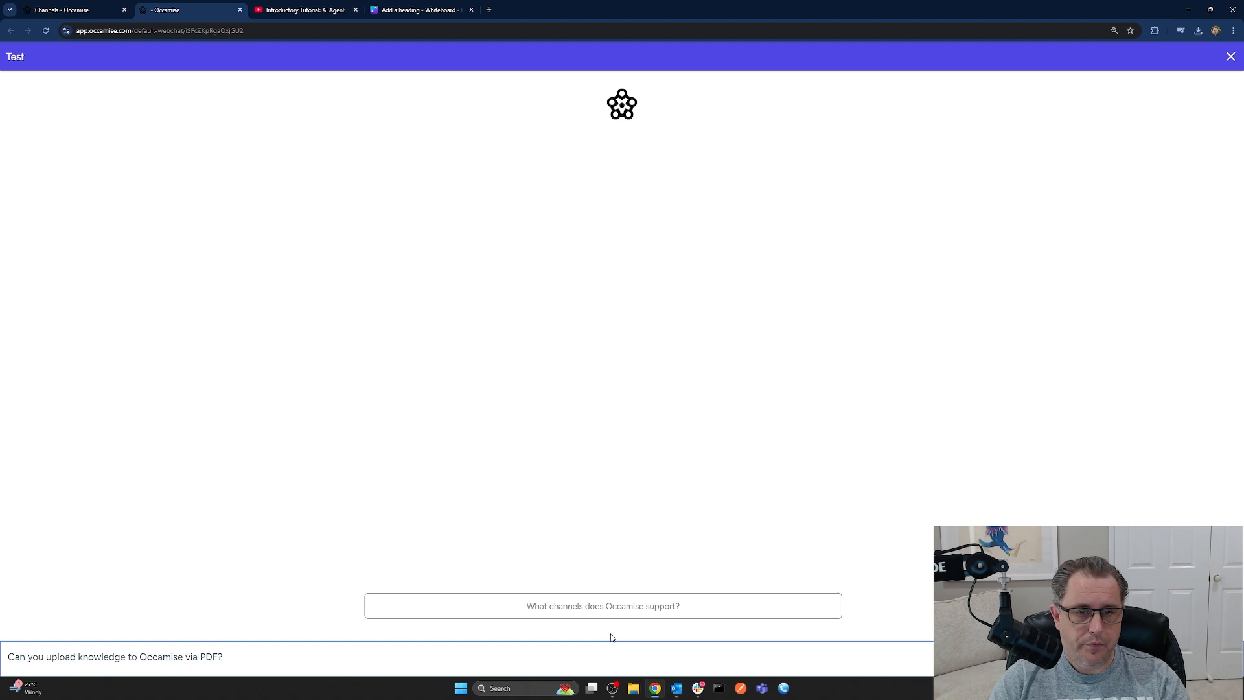
key("Return")
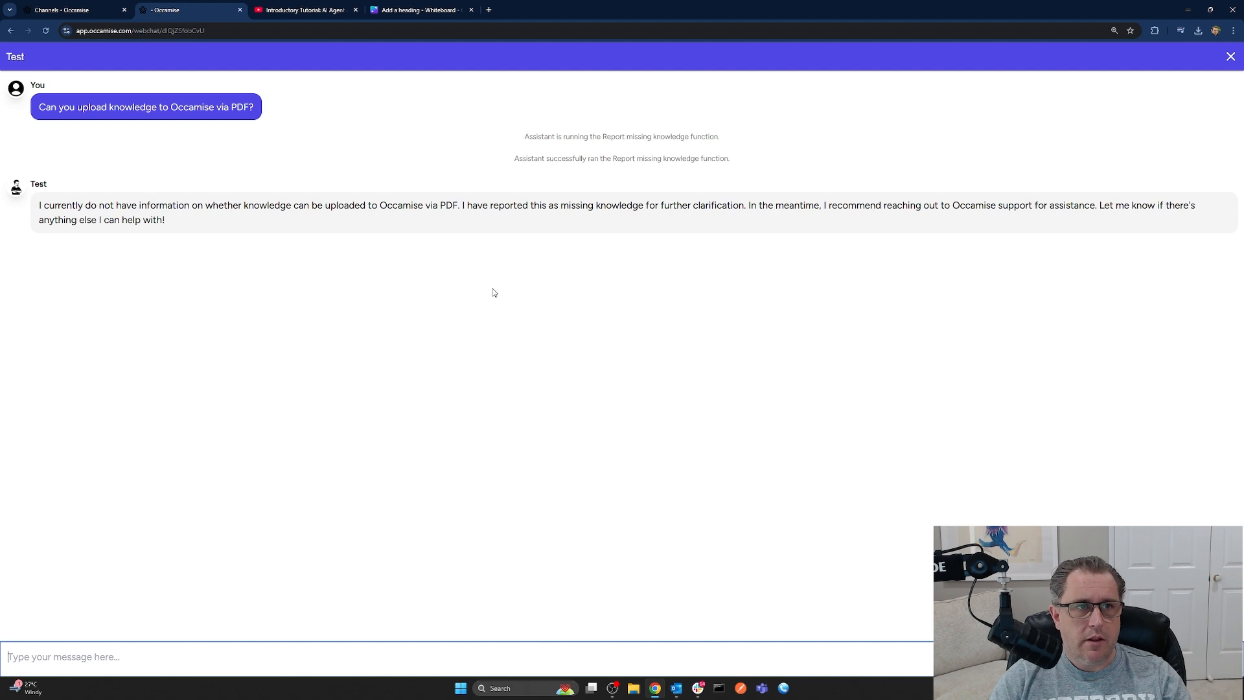
left_click(239, 10)
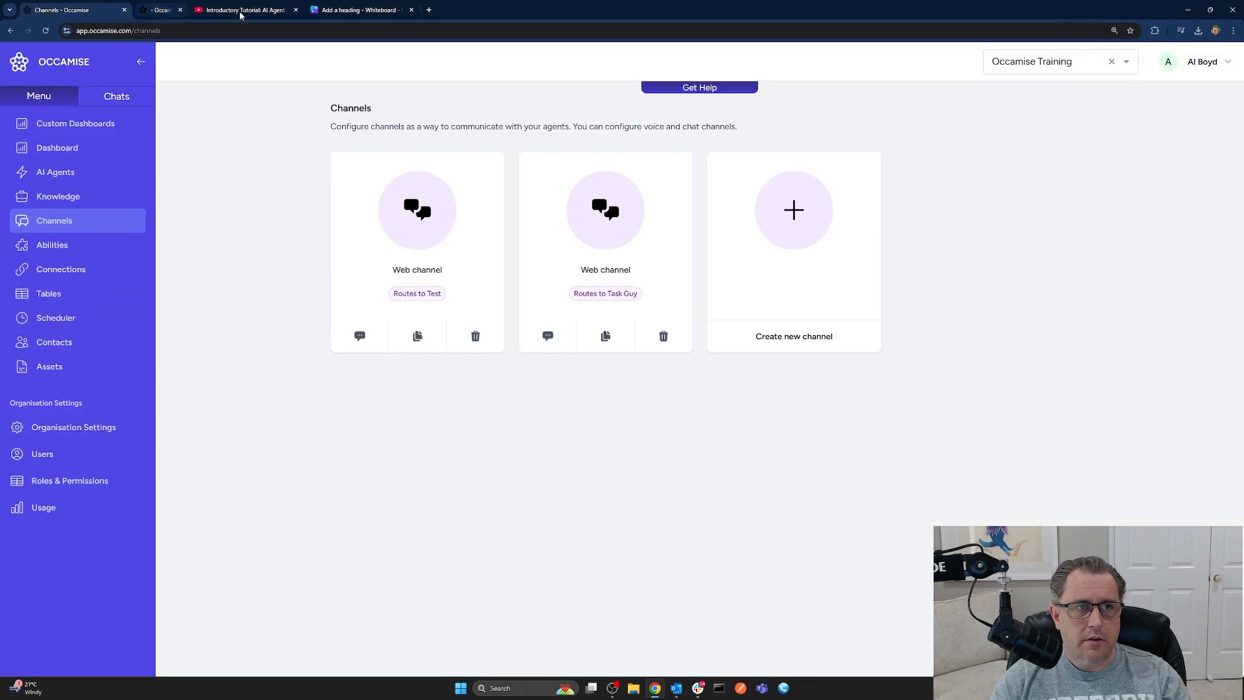
View the Missing Knowledge table content, showing the new PDF question record 2017 as unresolved
left_click(76, 150)
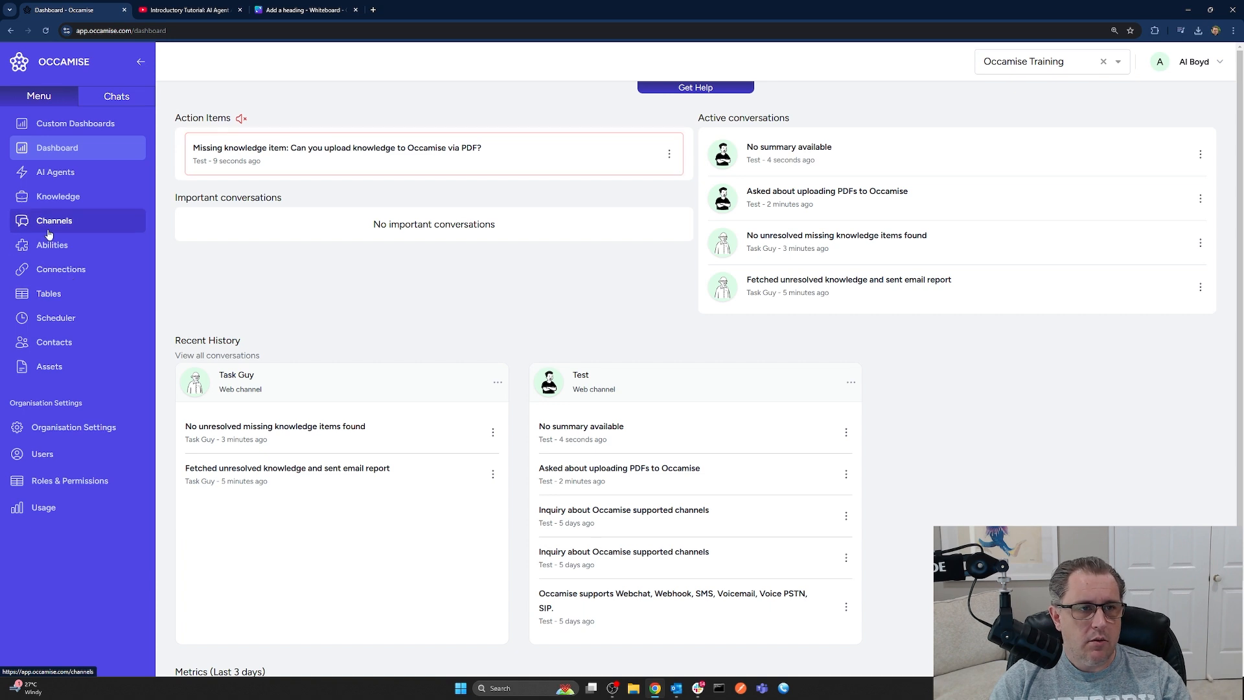
left_click(65, 294)
left_click(383, 184)
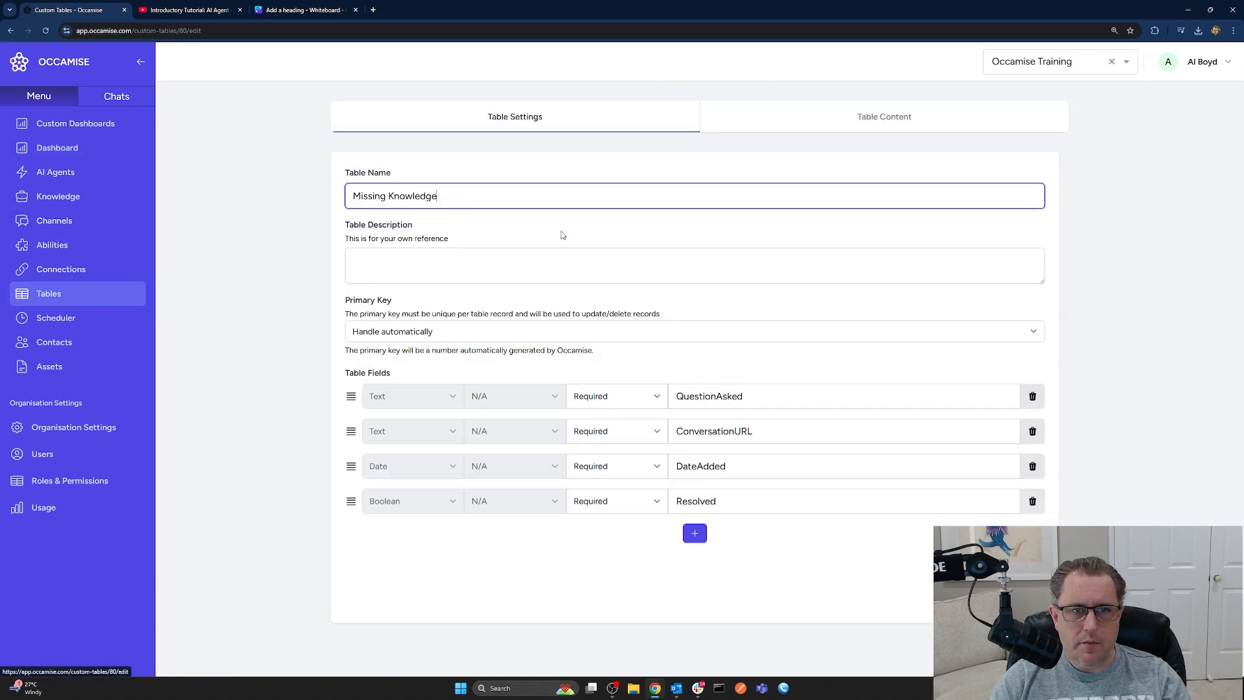
left_click(870, 120)
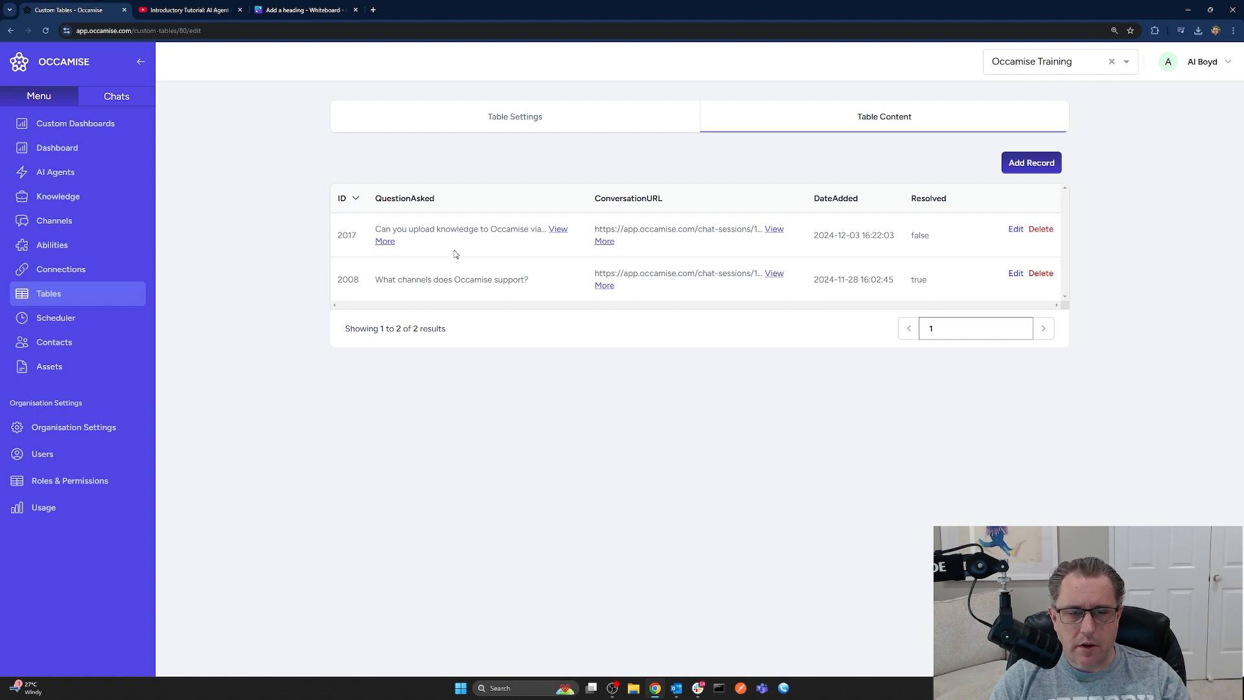
Set record 2008's Resolved value back to False and update the record
left_click(1015, 272)
left_click(472, 433)
left_click(453, 463)
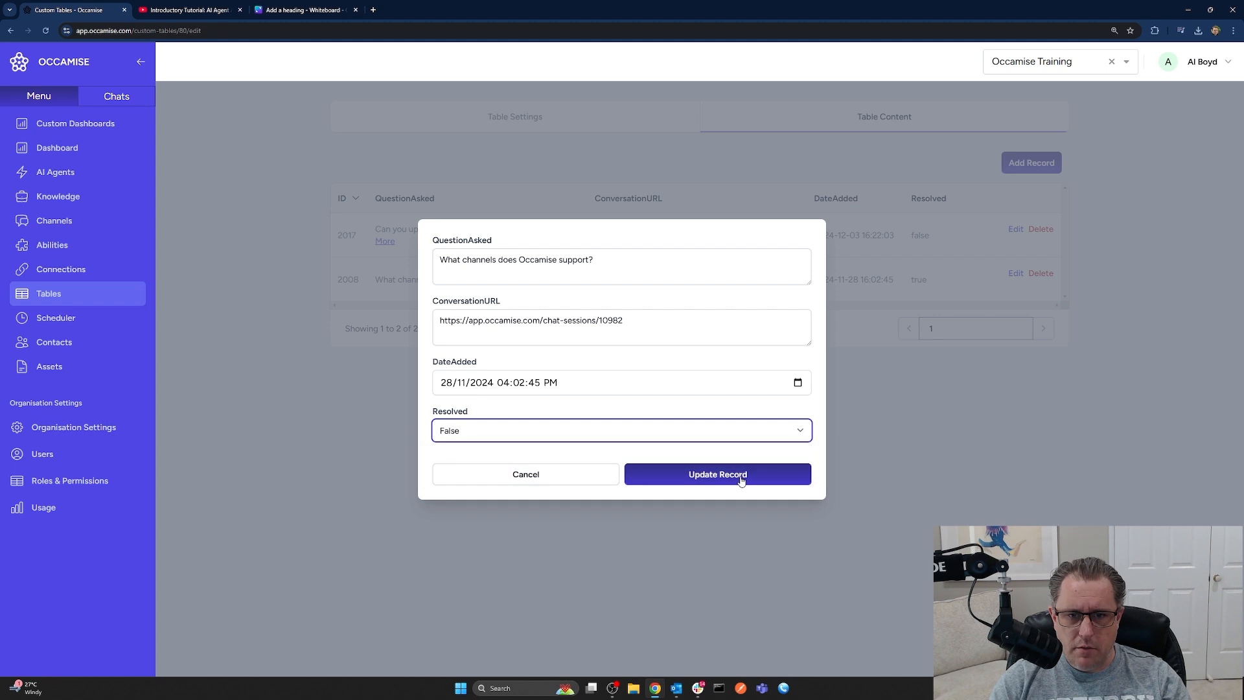
left_click(742, 478)
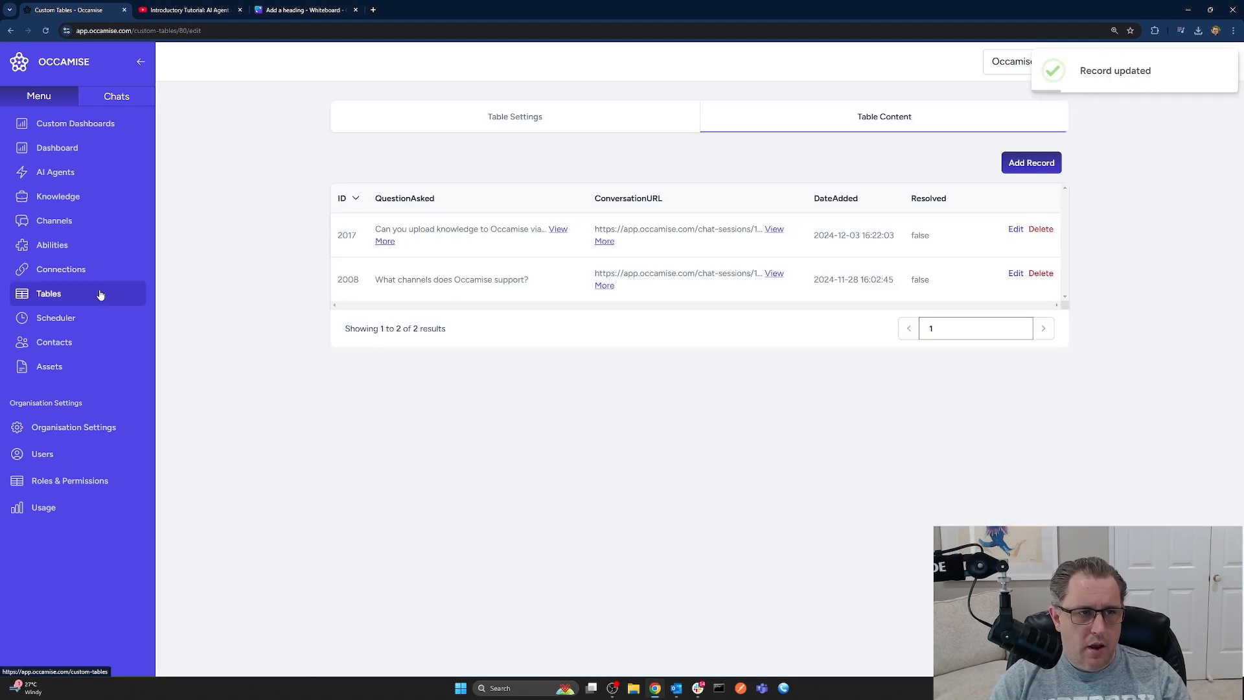
Select all of Task Guy's first web chat starting message, then open the Scheduler
left_click(59, 322)
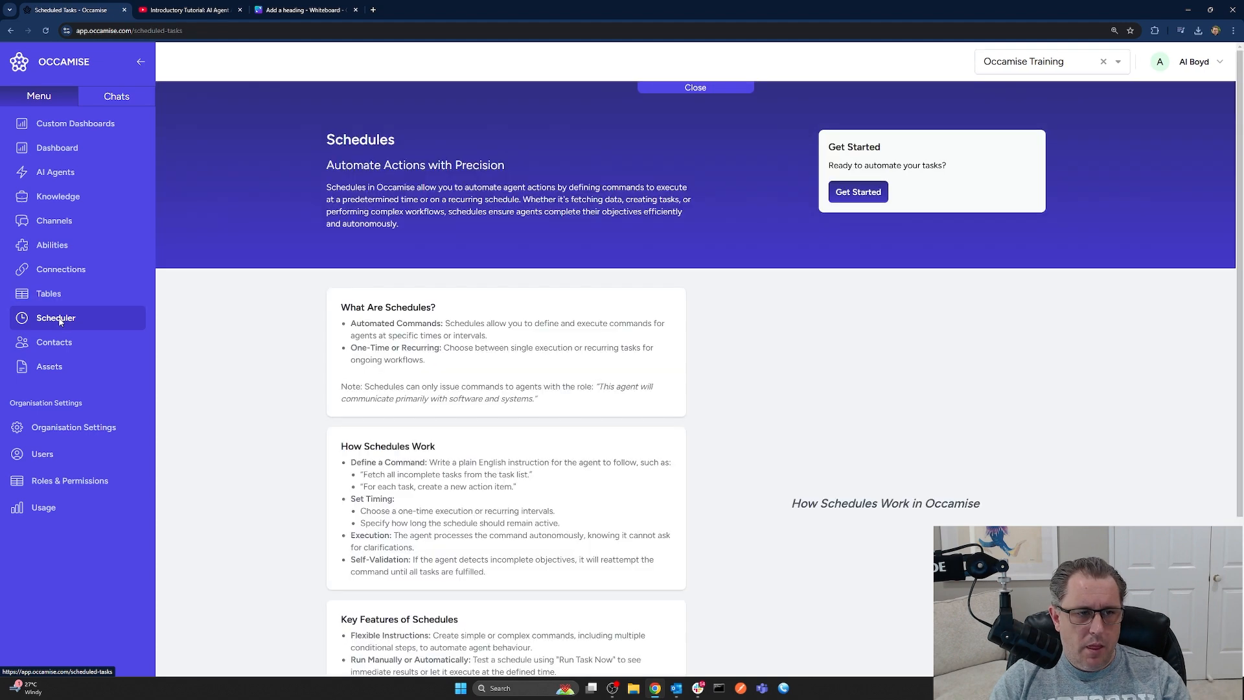
left_click(60, 180)
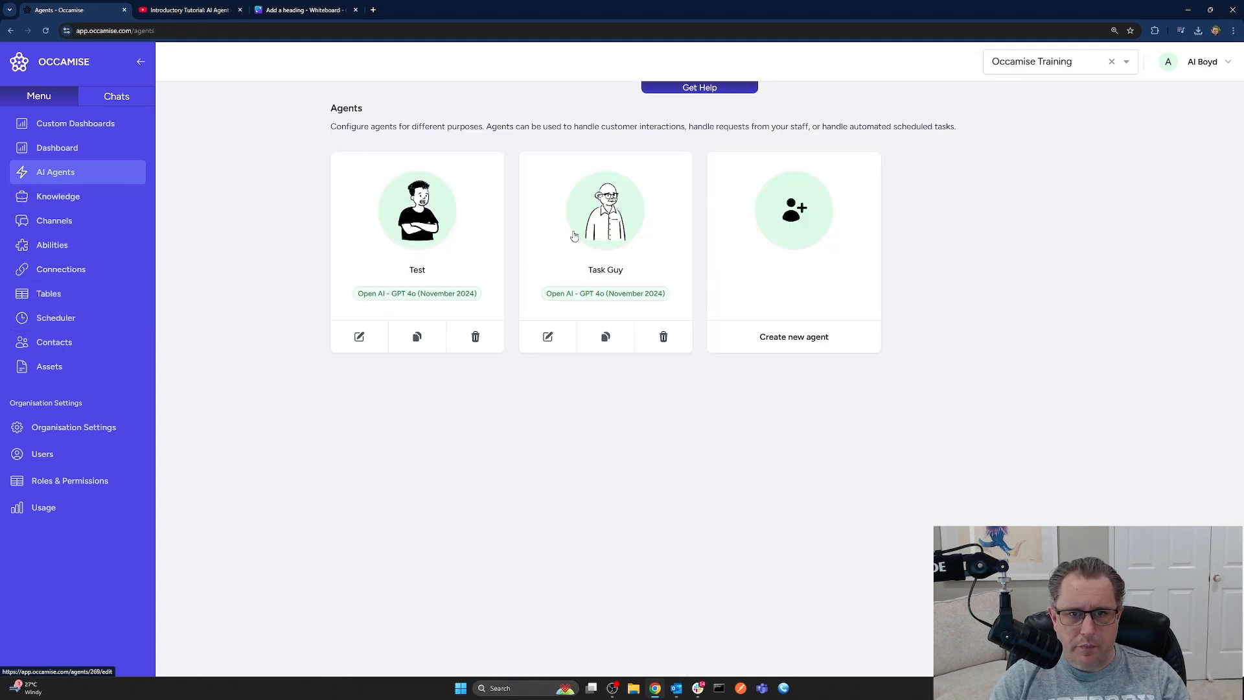
left_click(643, 243)
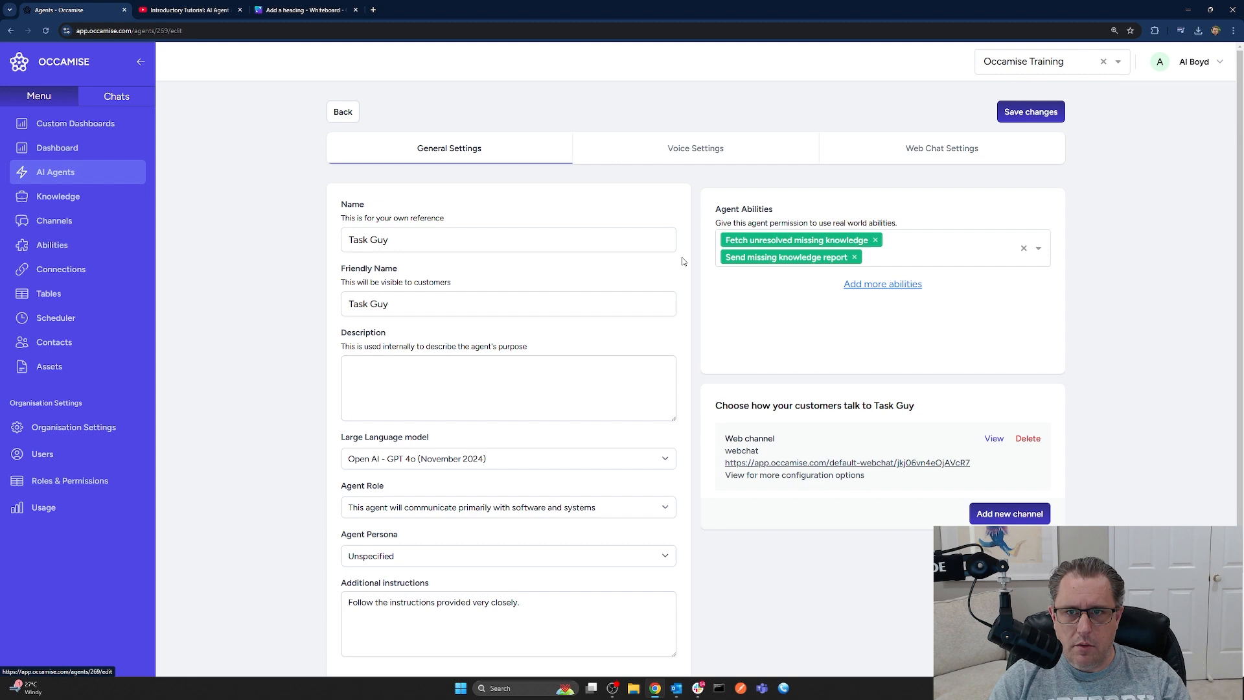
left_click(925, 149)
left_click(529, 291)
key("ctrl+a")
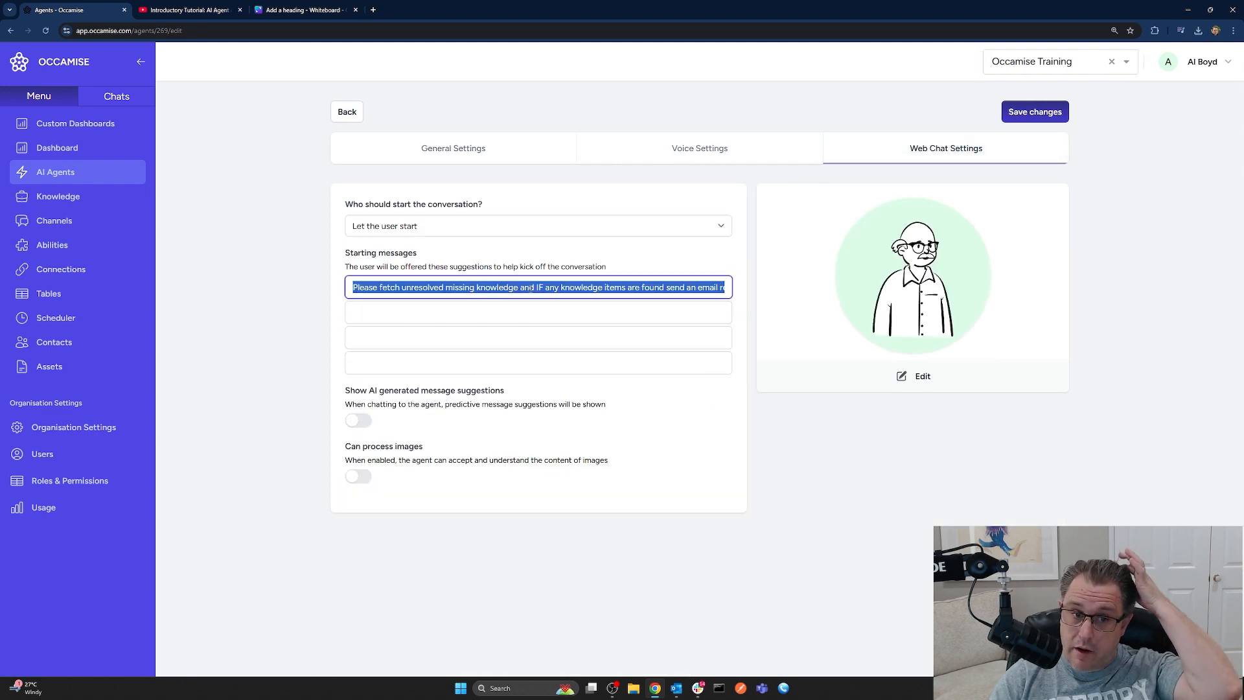
left_click(55, 317)
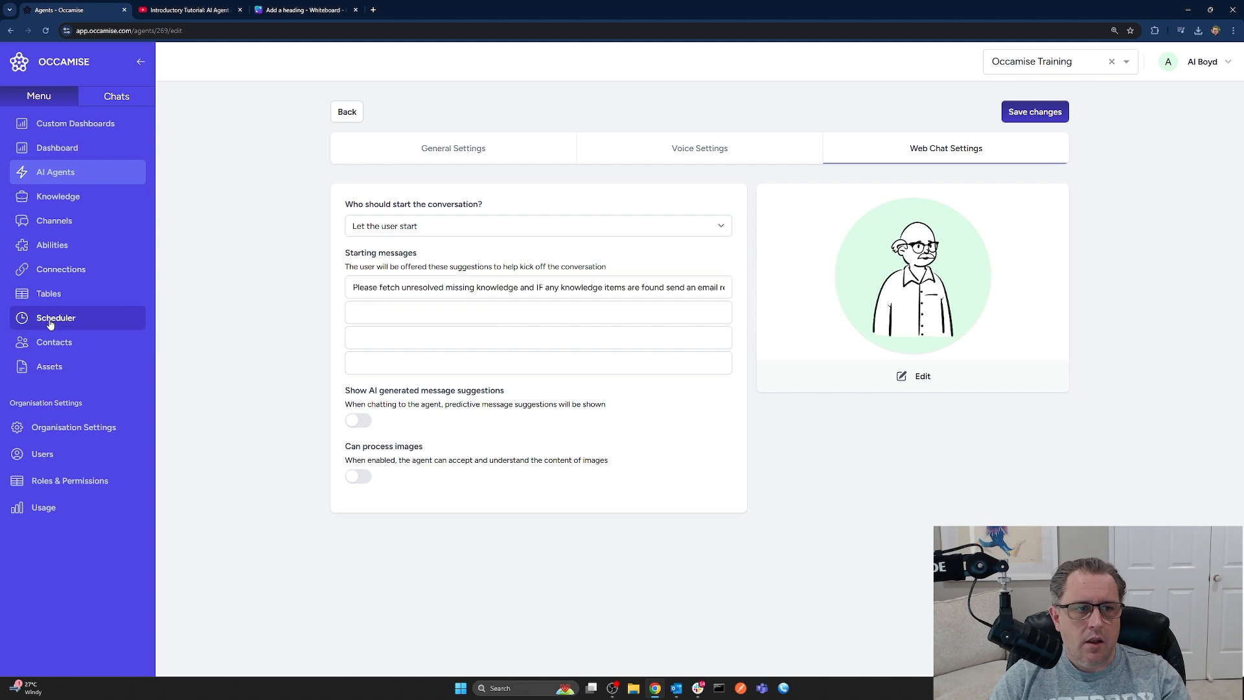
Create a scheduled task named 'Missing knowledge check' on the Web channel (Task Guy)
left_click(859, 193)
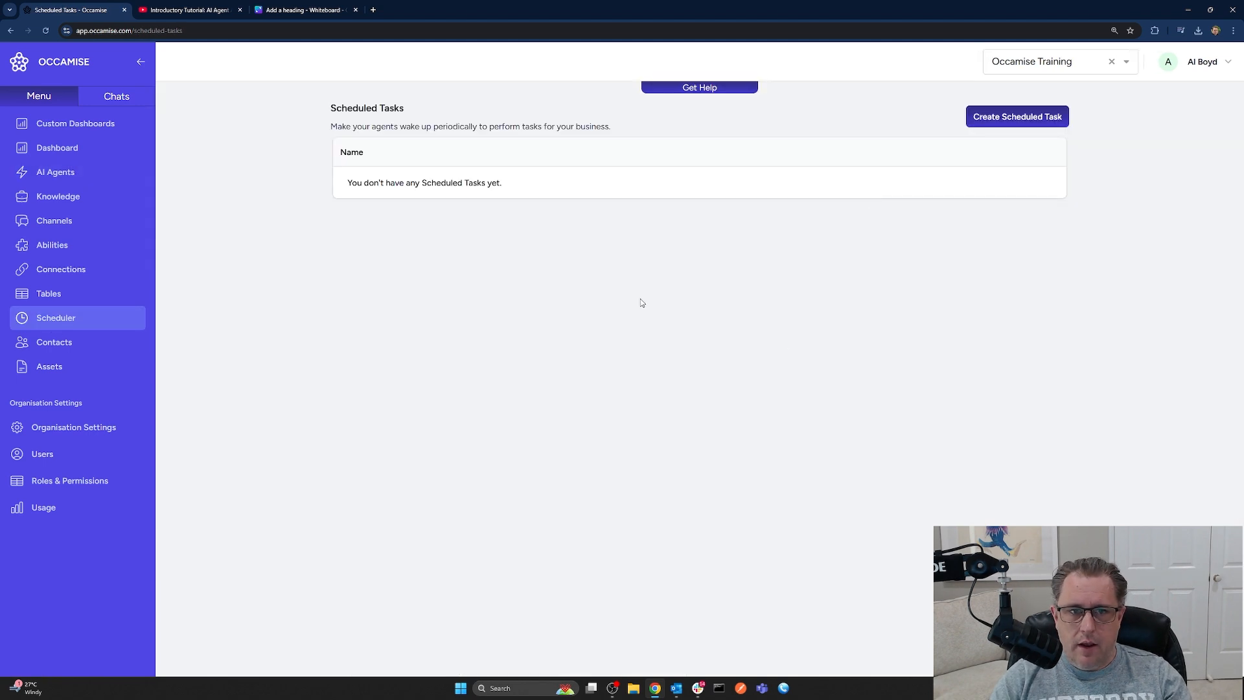
left_click(1014, 120)
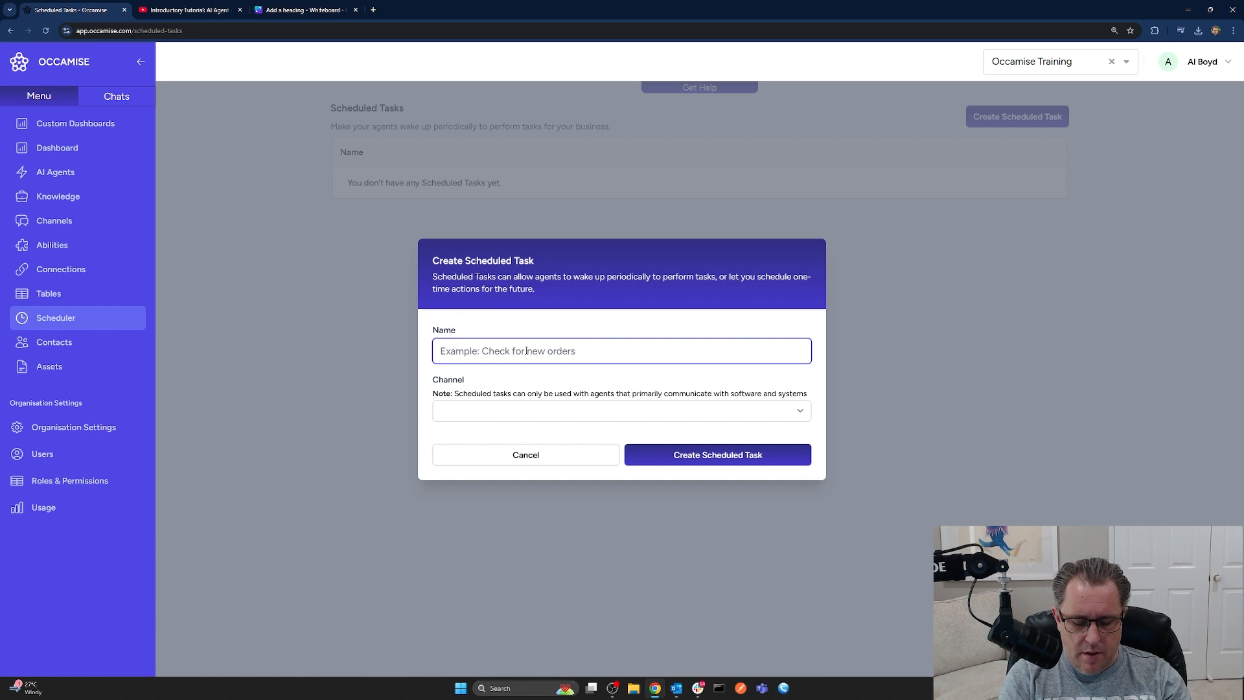
type("Missing knowledg")
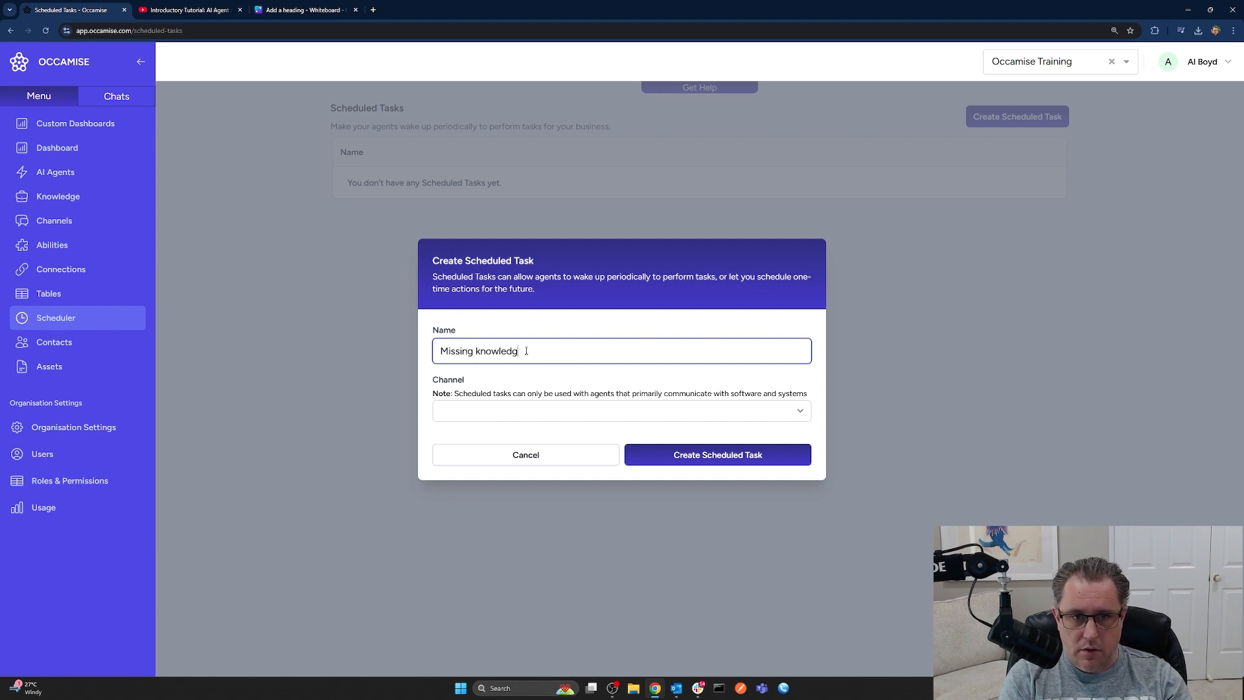
type("e check")
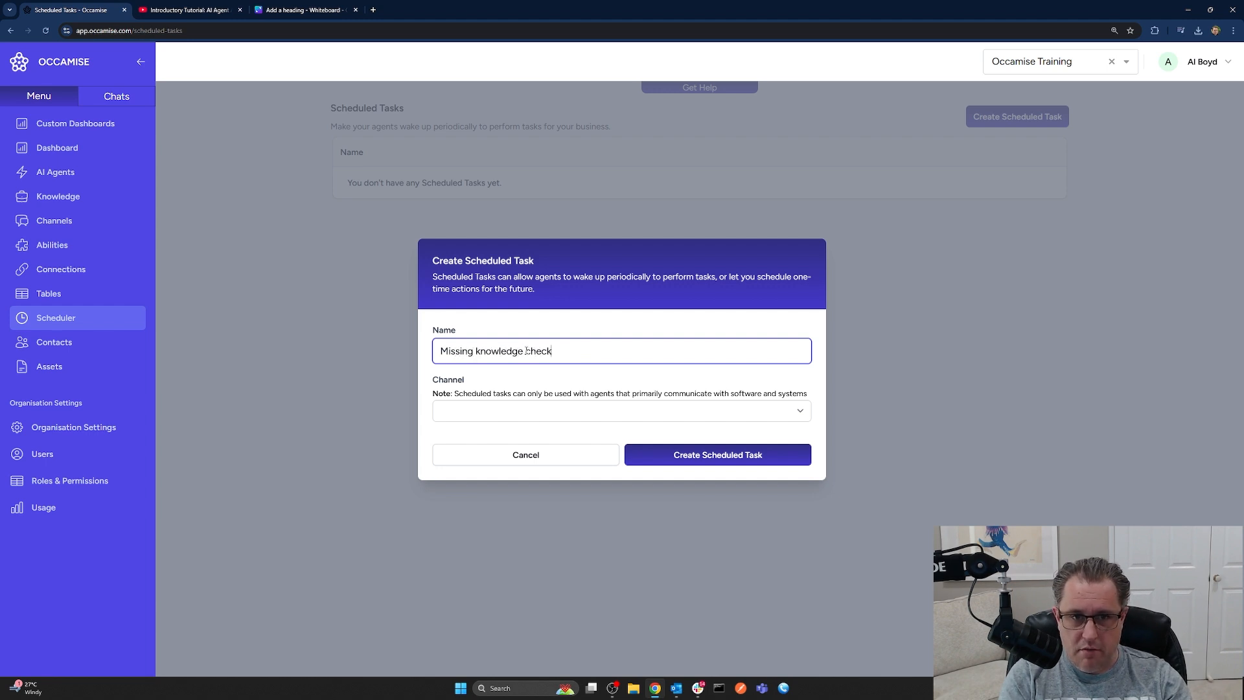
left_click(515, 410)
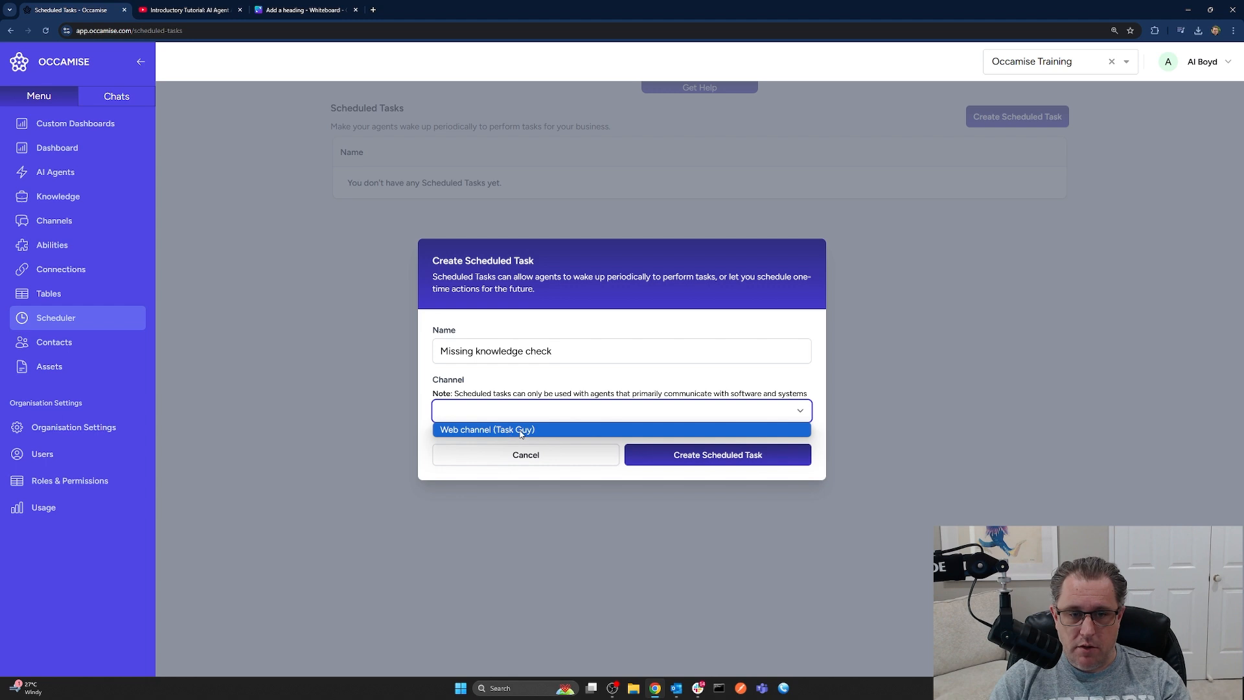
left_click(521, 431)
left_click(720, 456)
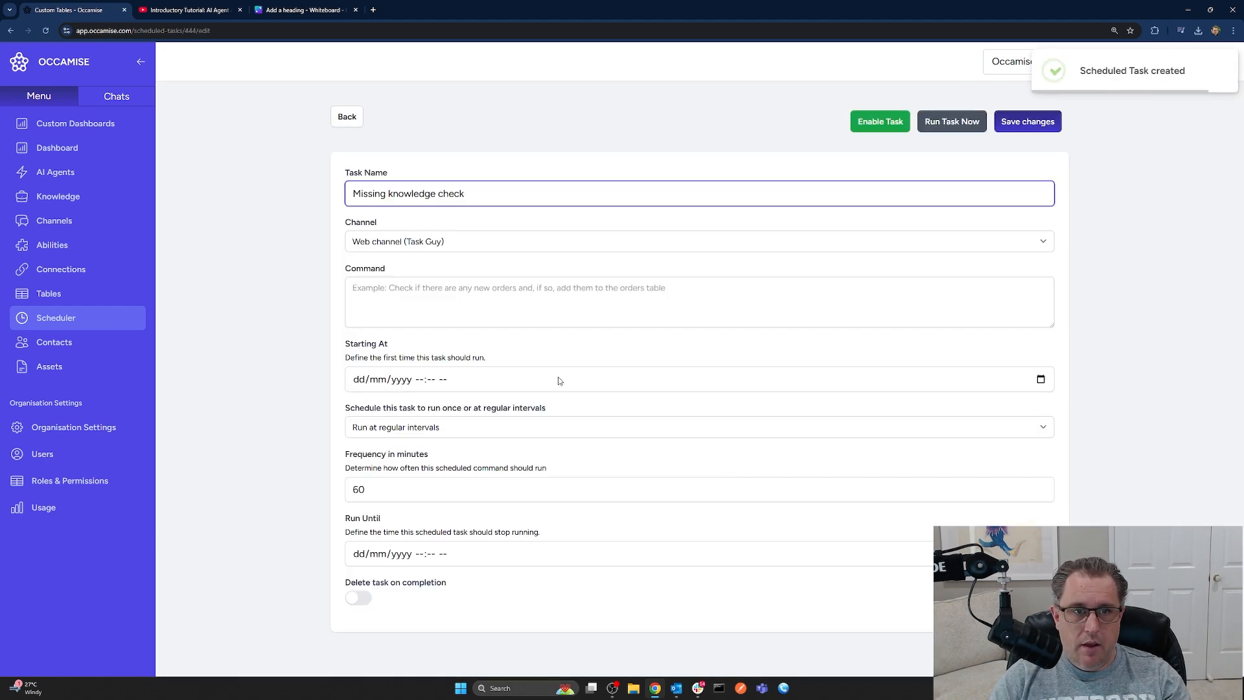
Paste the fetch-and-email command and set the start to 04/12/2024 09:00 AM
left_click(374, 290)
type("Please fetch unresolved missing knowledge and IF any knowledge items are found send an email report")
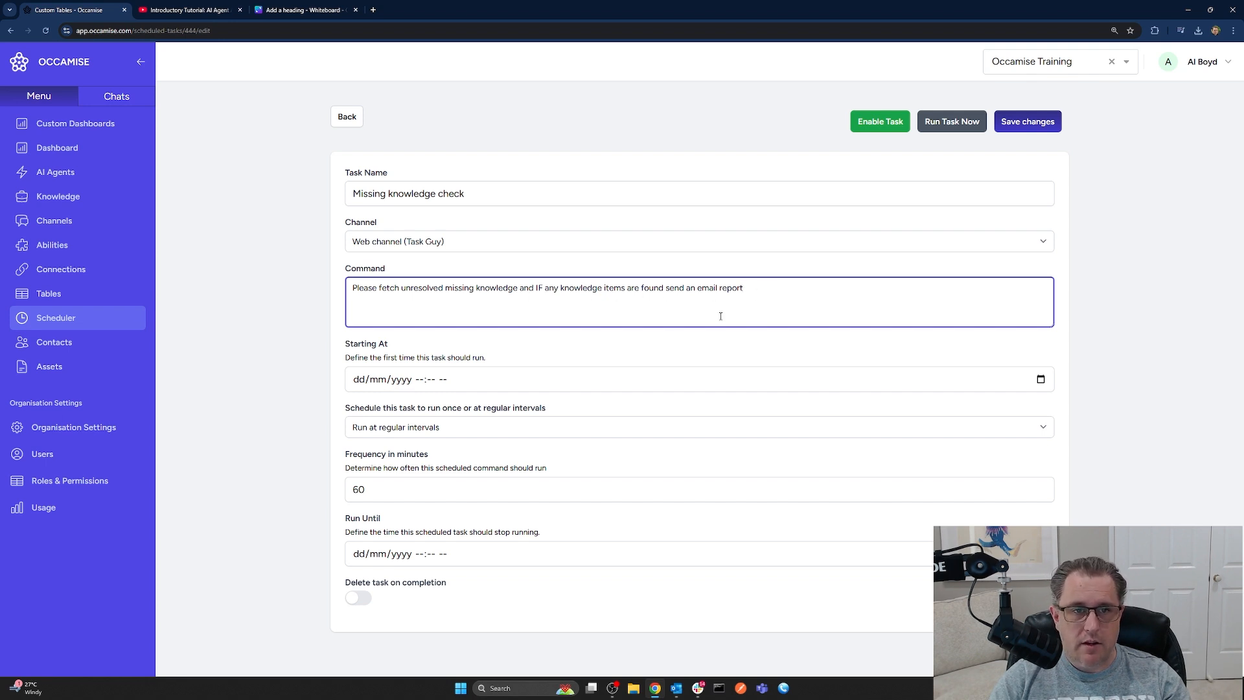
left_click(1040, 381)
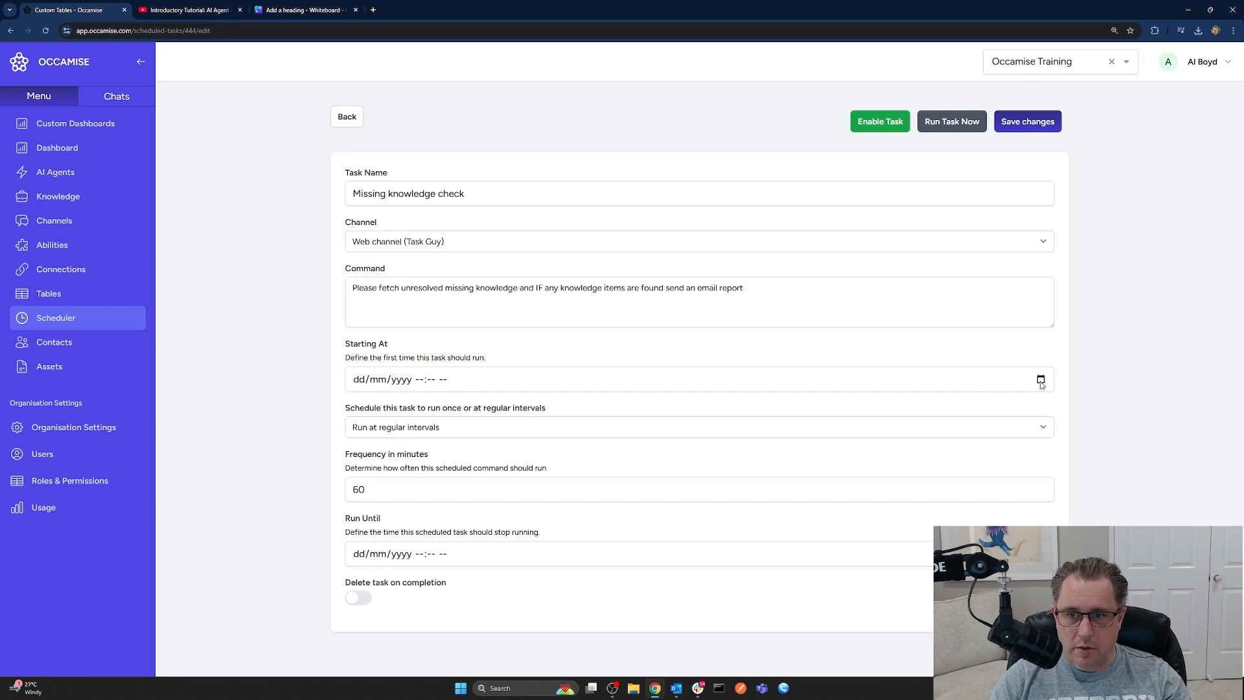
left_click(397, 463)
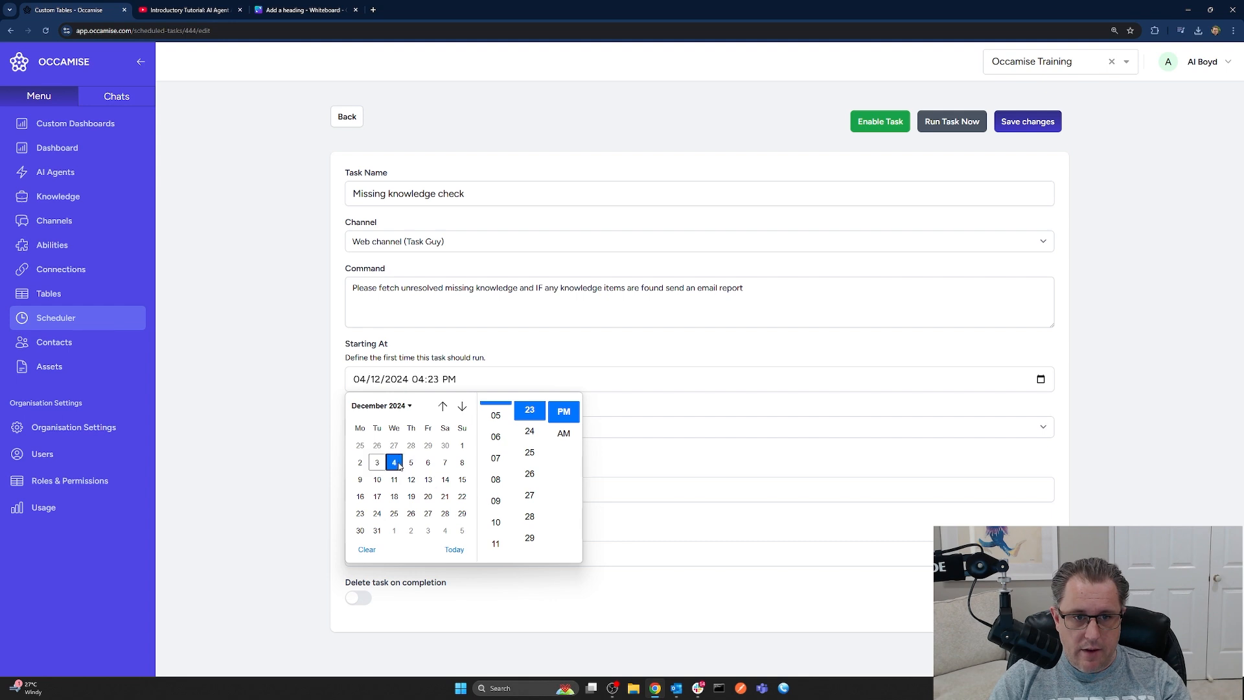
left_click(495, 501)
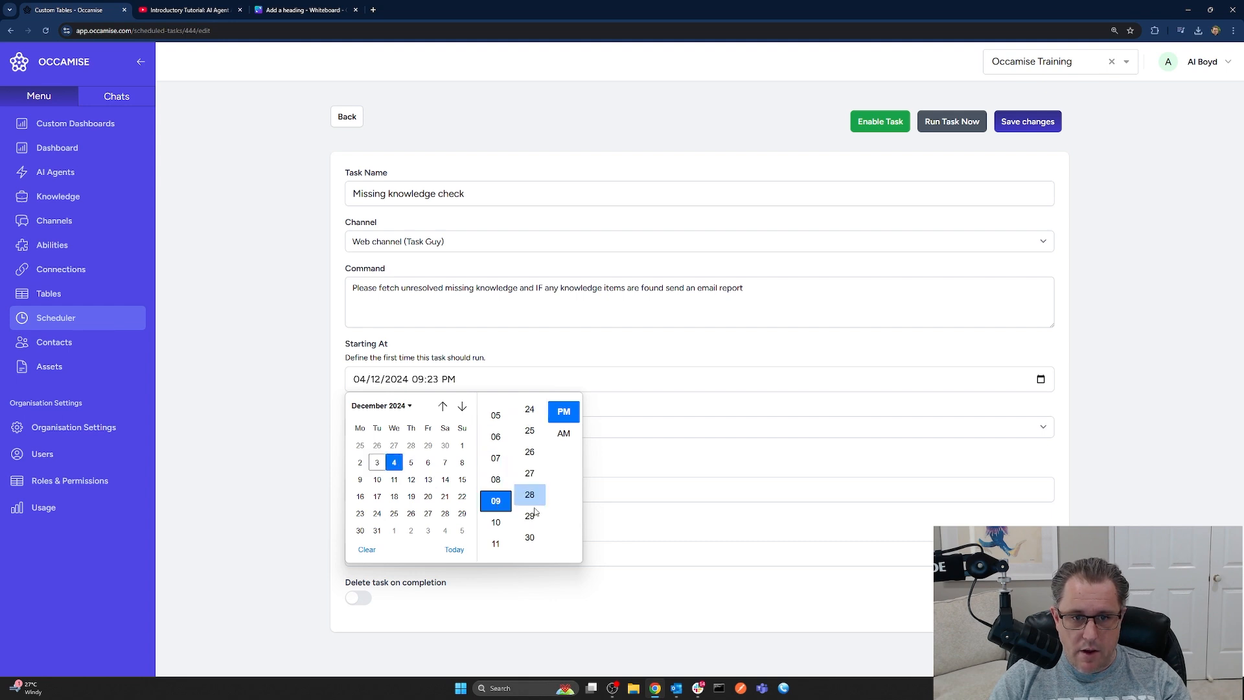
scroll(535, 512, "up", 4)
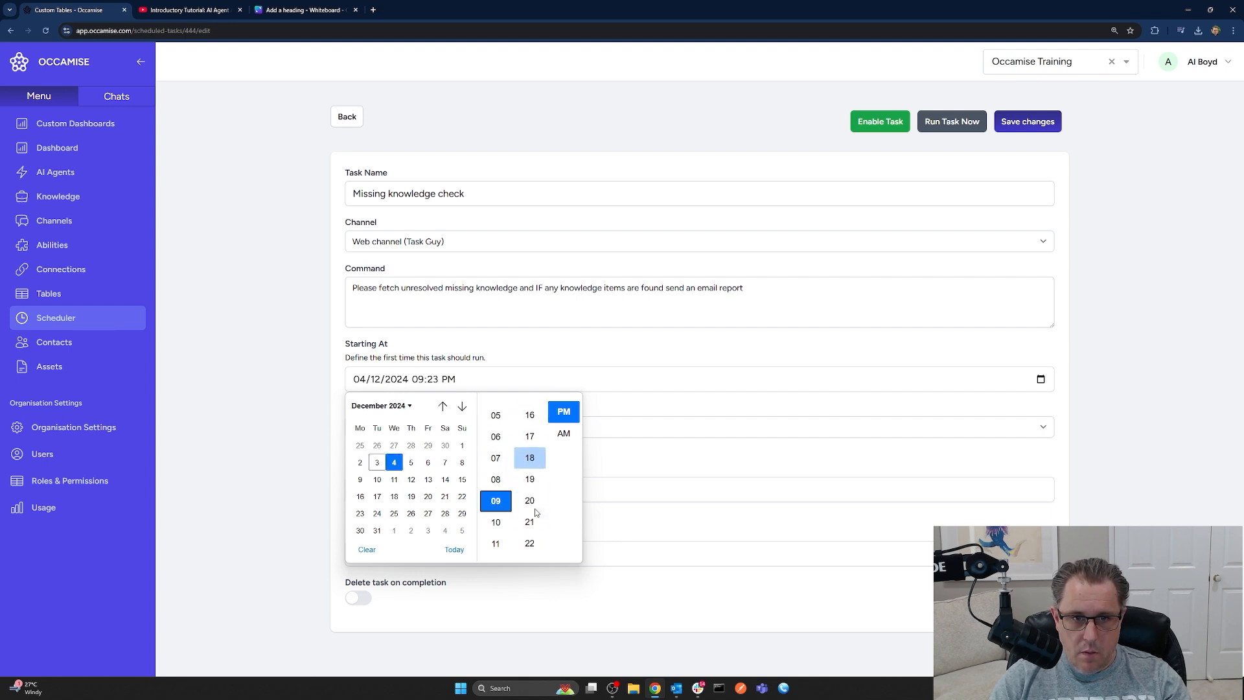
scroll(535, 512, "down", 2)
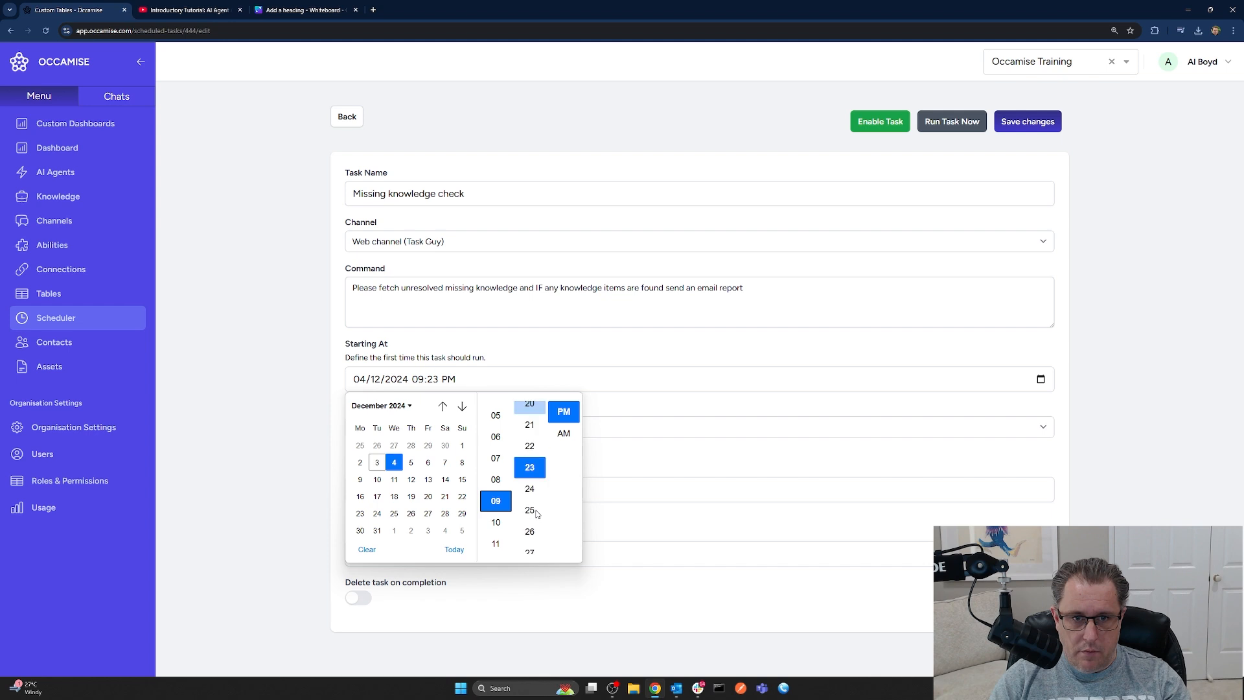
scroll(536, 514, "up", 10)
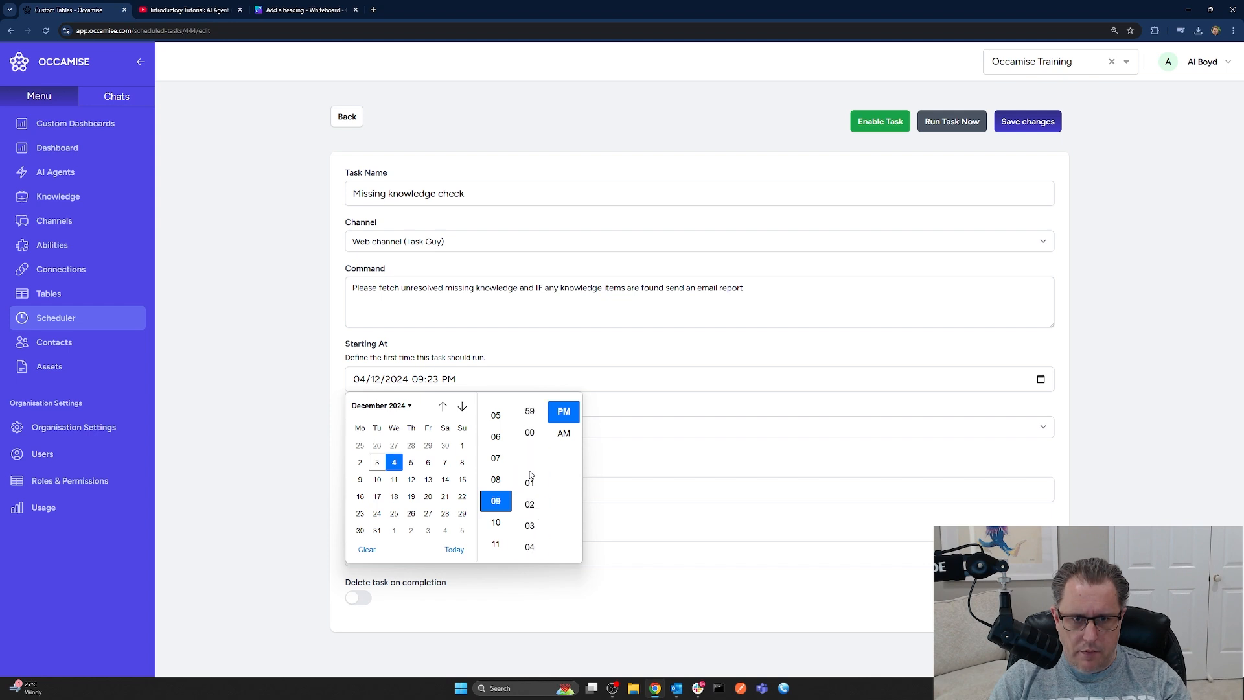
left_click(528, 450)
left_click(563, 440)
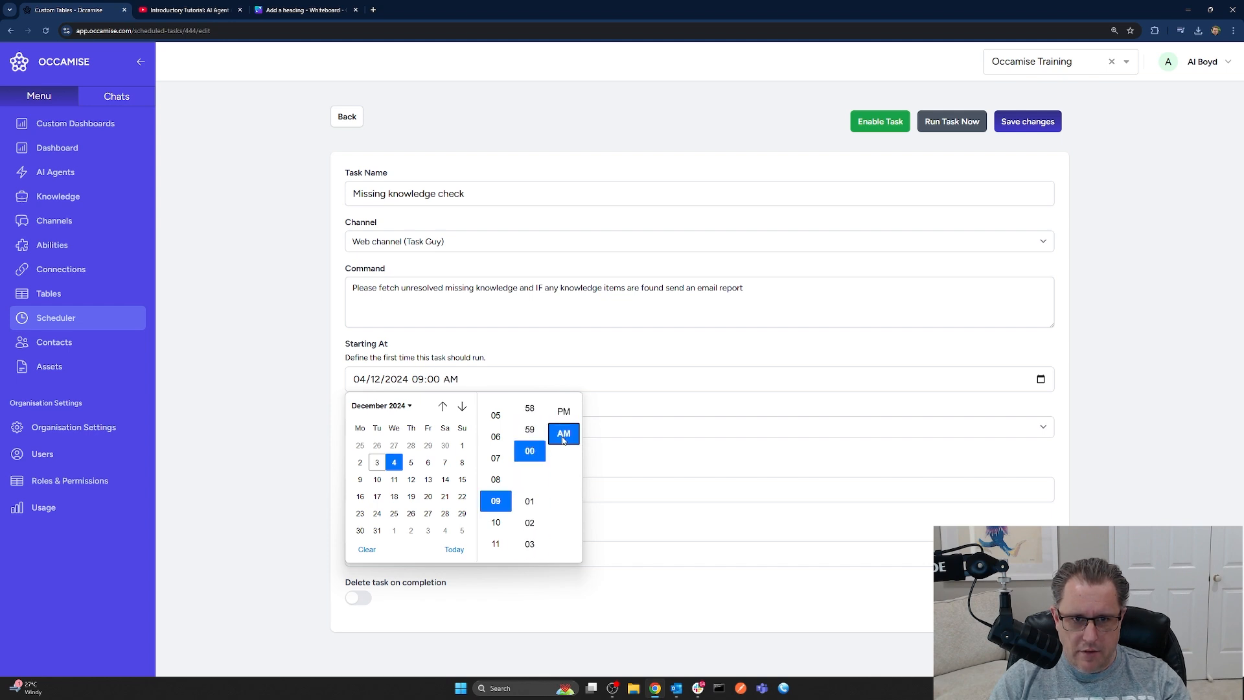
left_click(688, 462)
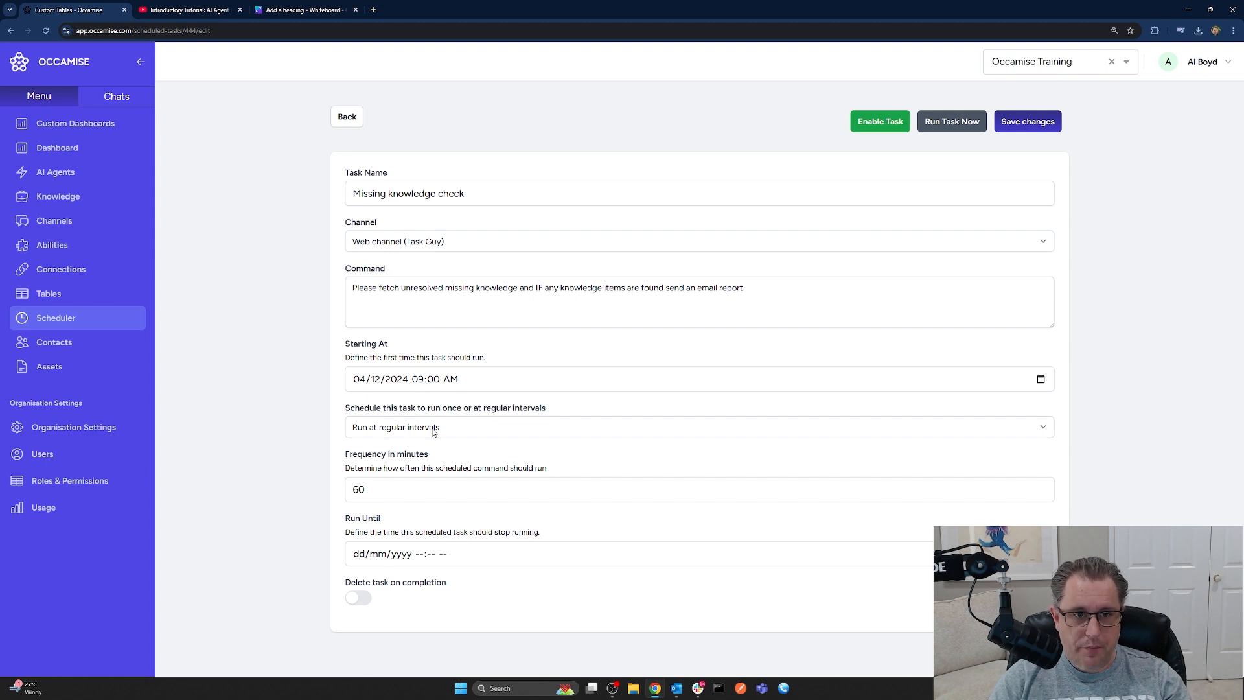
Set frequency to 1440 minutes and Run Until 06/03/2025, then save and enable the task
double_click(345, 496)
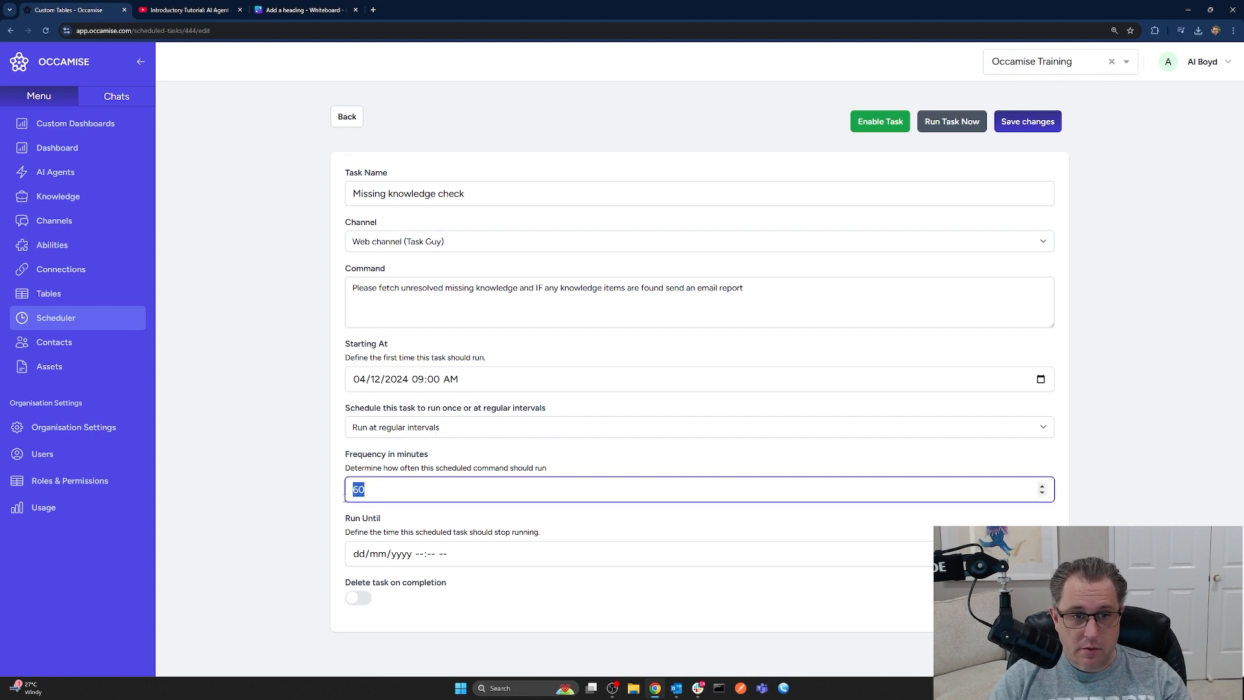
type("144")
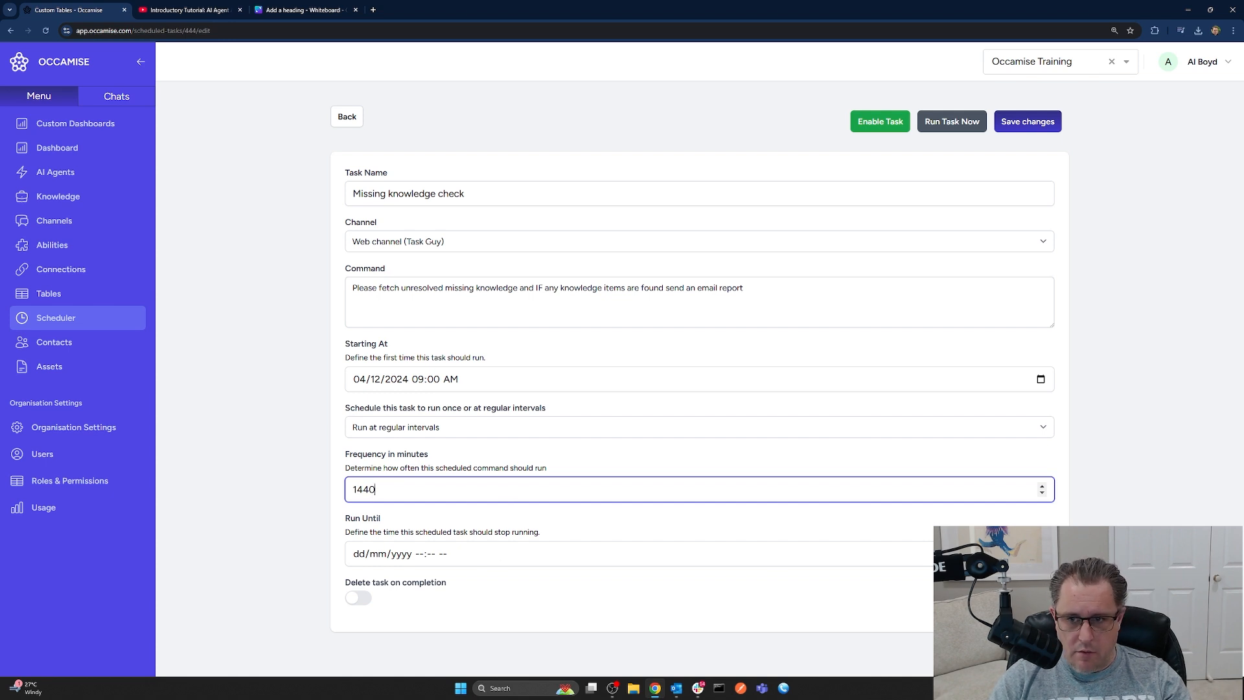
left_click(1040, 554)
left_click(462, 384)
left_click(462, 384)
left_click(462, 384)
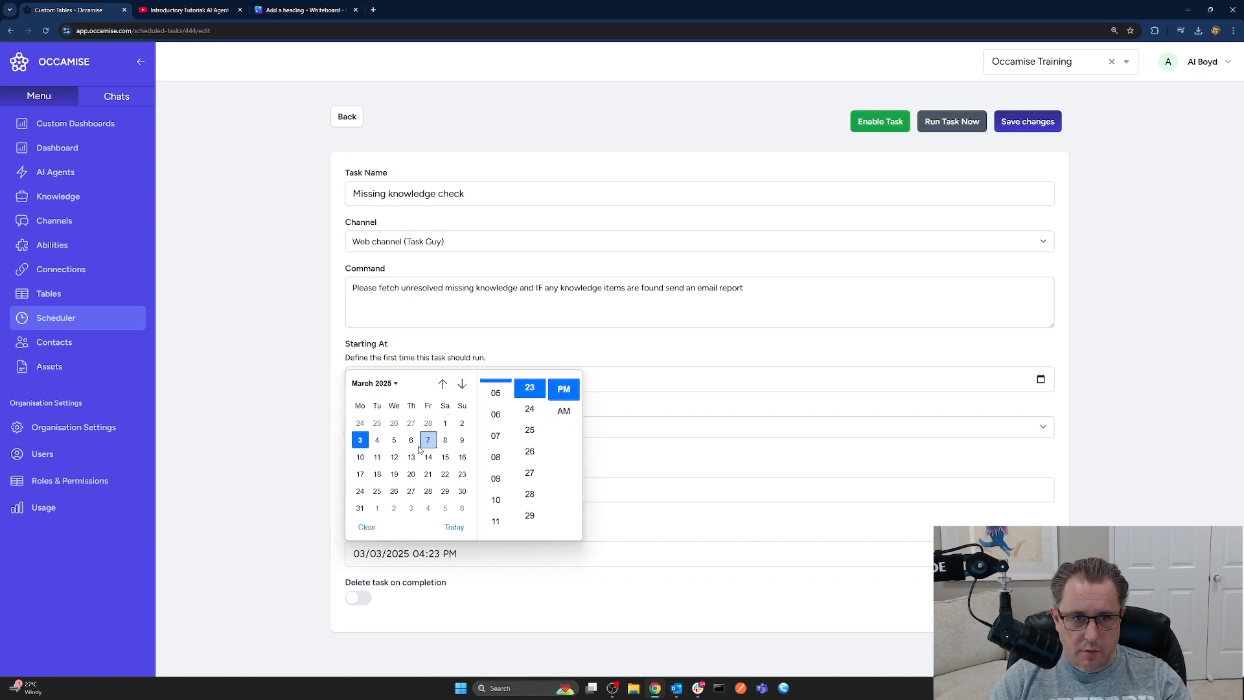
left_click(411, 442)
left_click(643, 539)
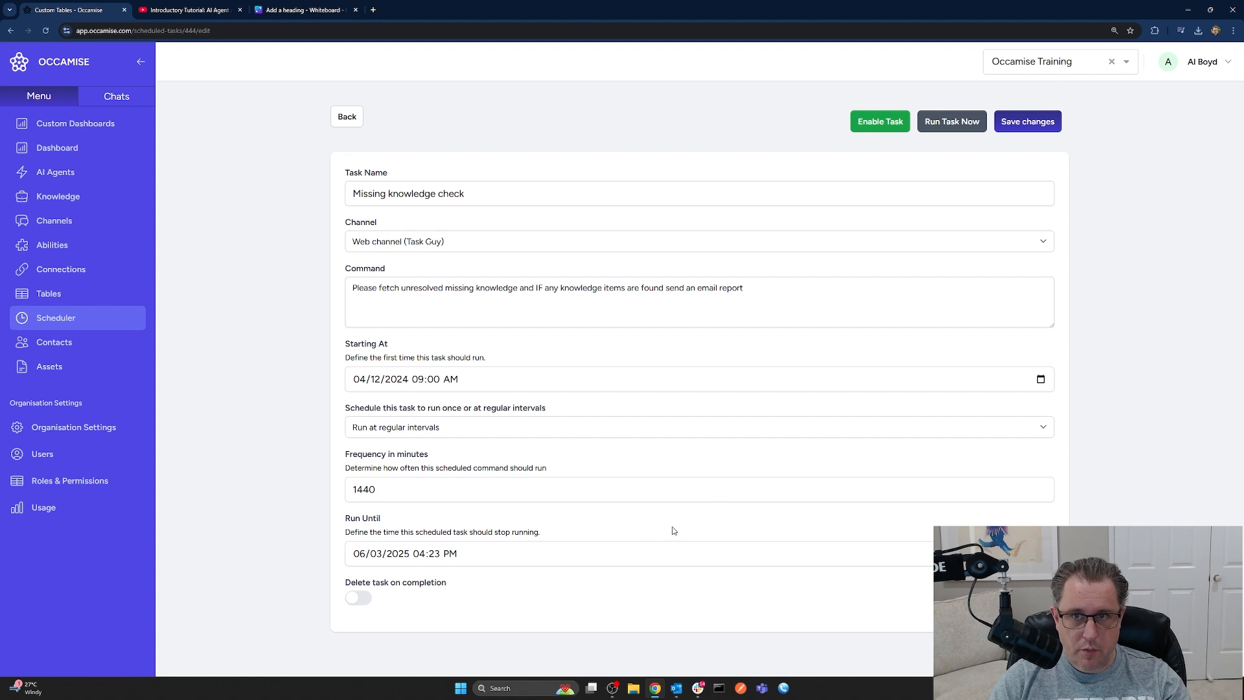
left_click(1030, 127)
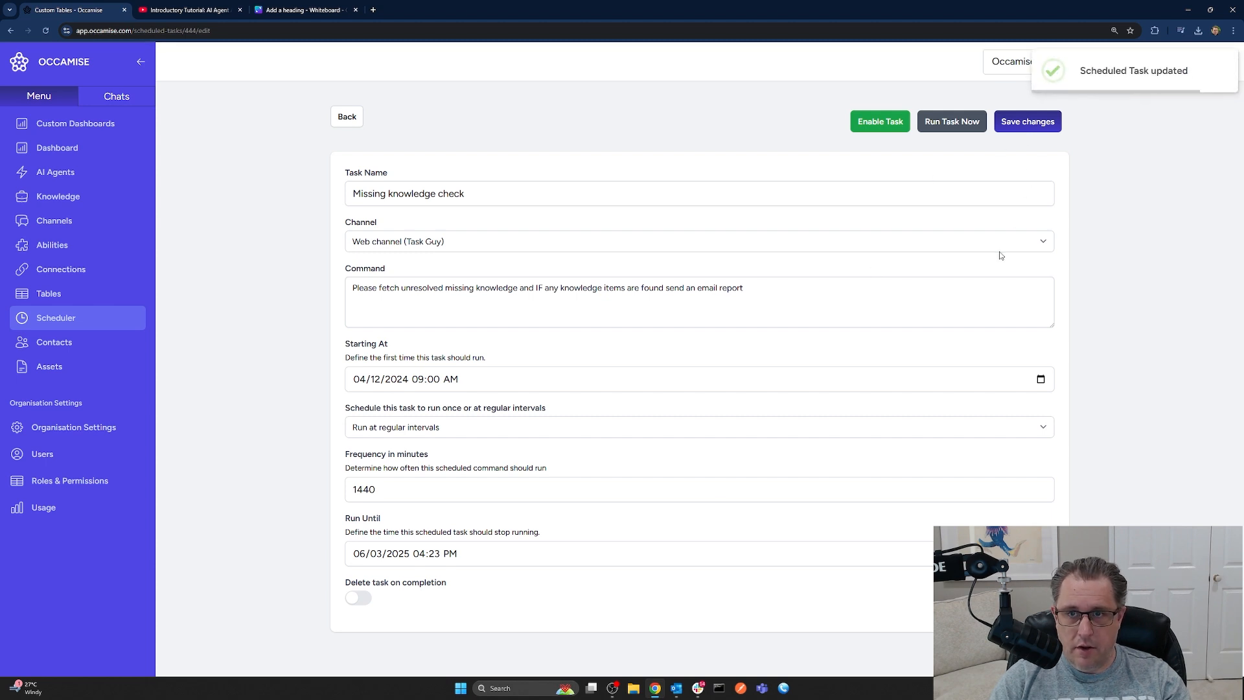
left_click(882, 123)
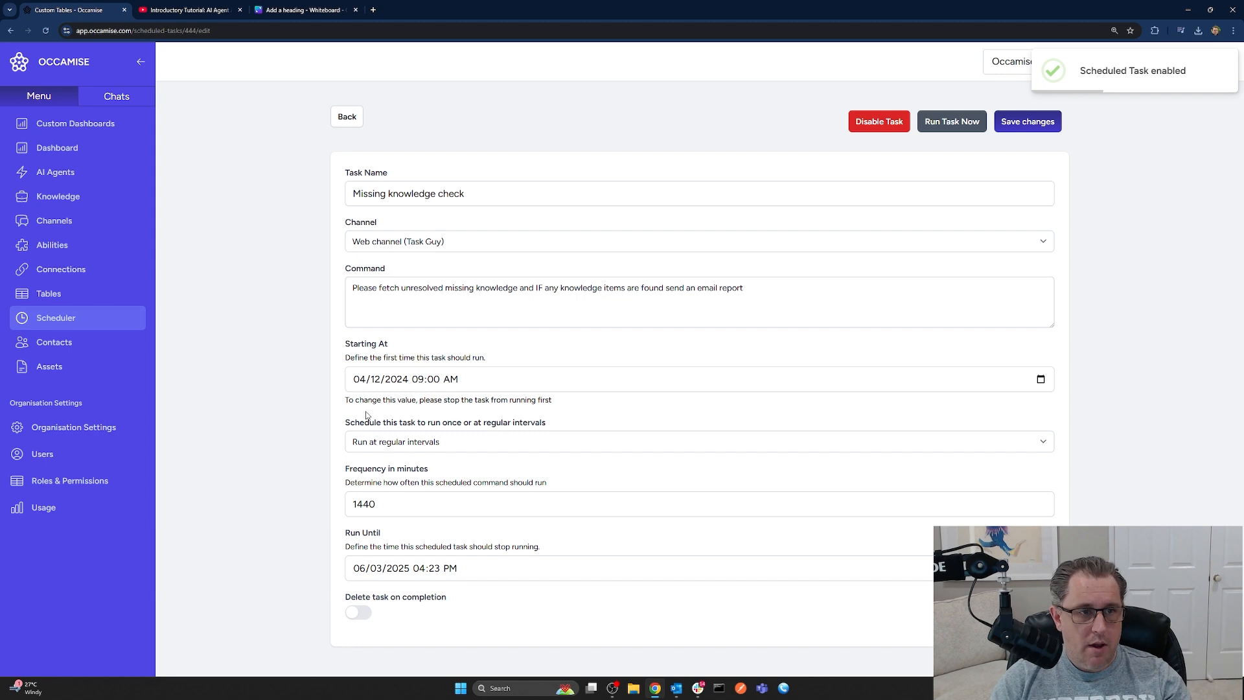
left_click(81, 321)
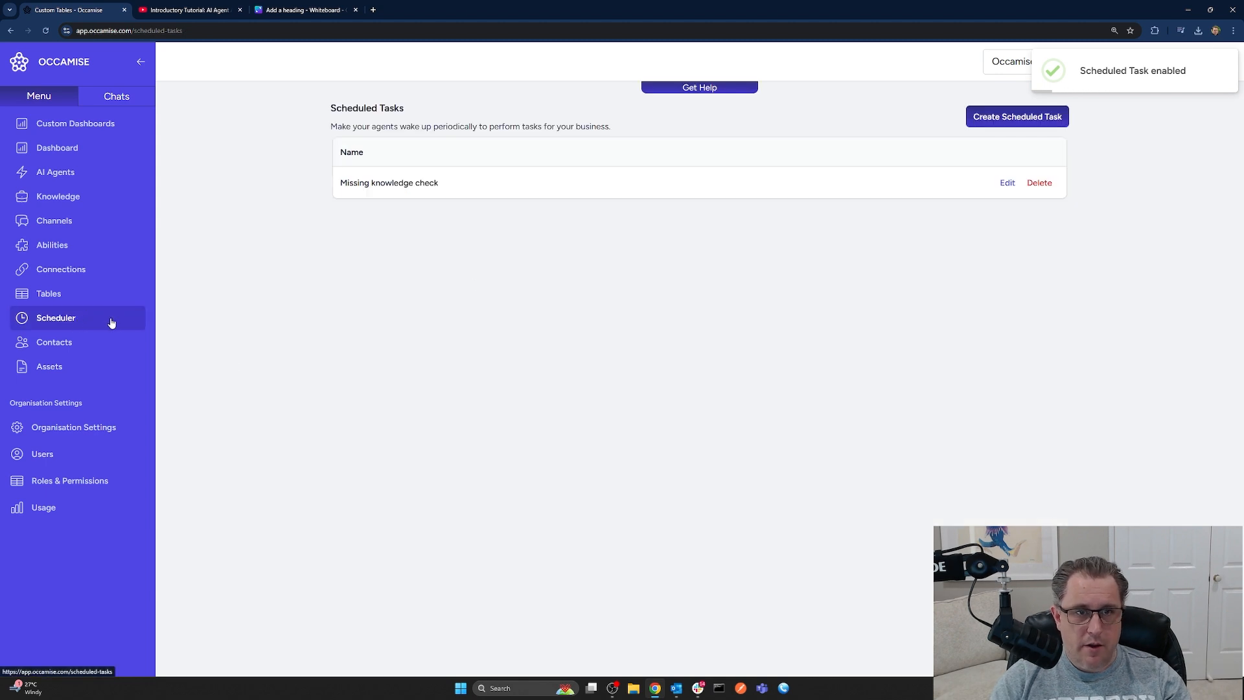
left_click(395, 184)
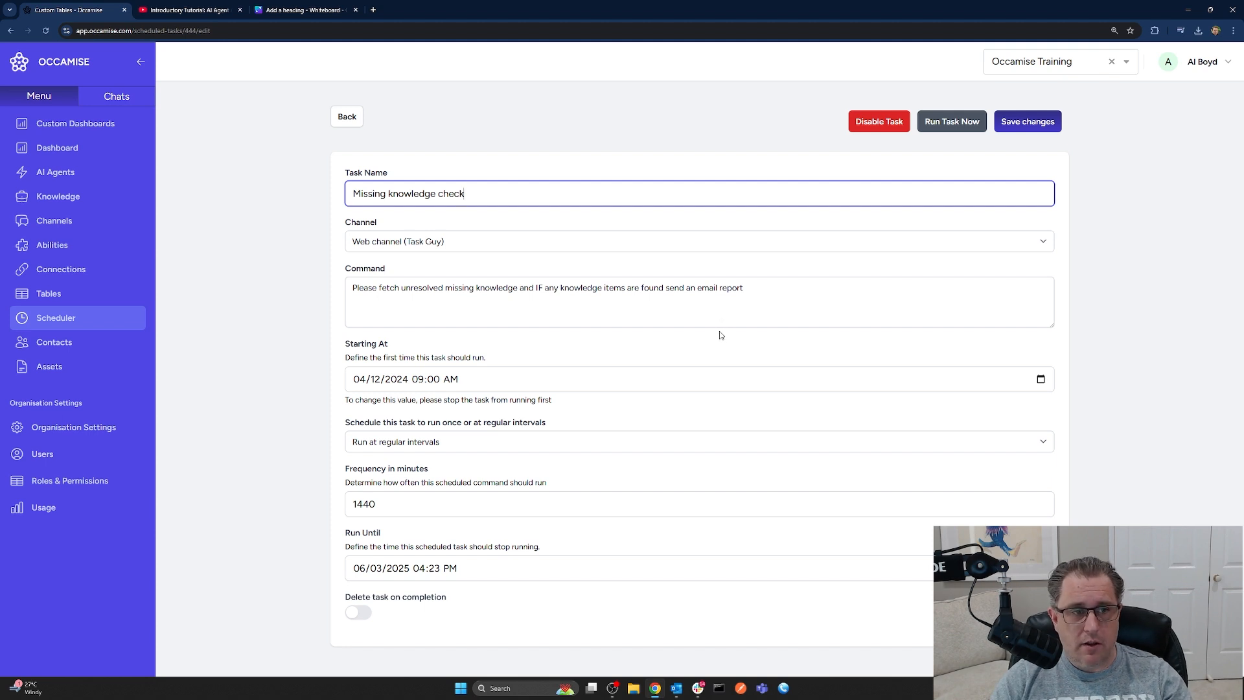
Run the task now, review the emailed missing knowledge report in Outlook, and close it
left_click(944, 126)
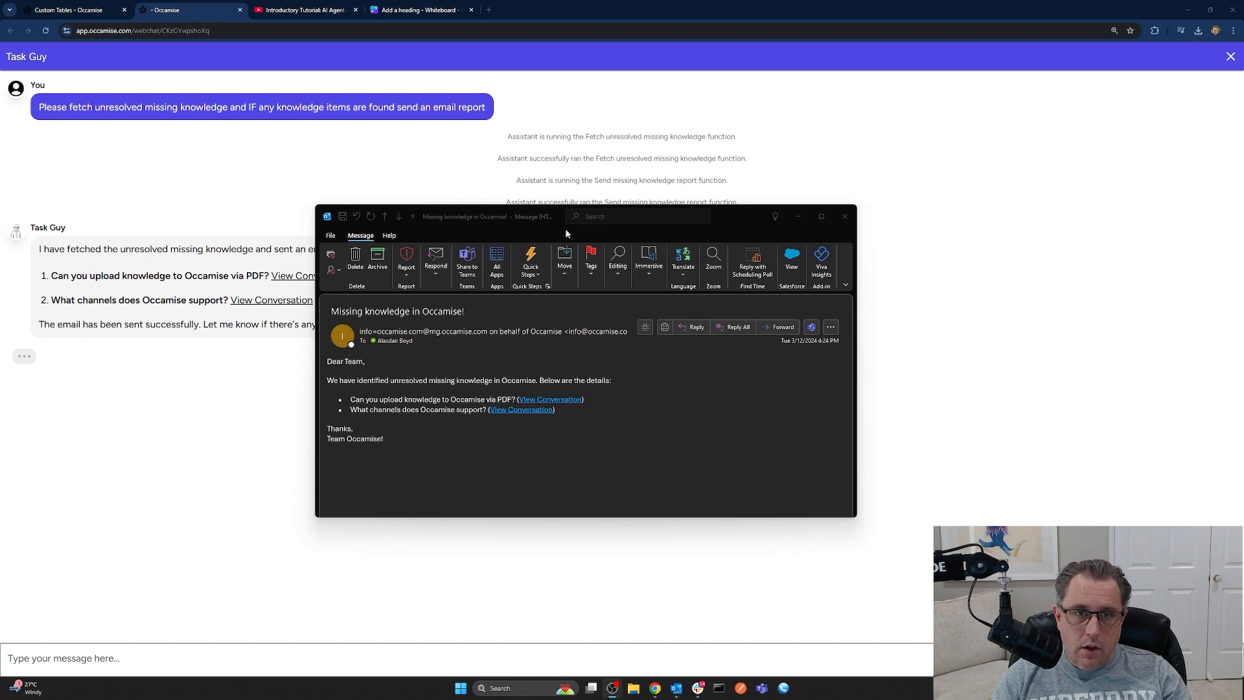
left_click_drag(536, 232, 551, 233)
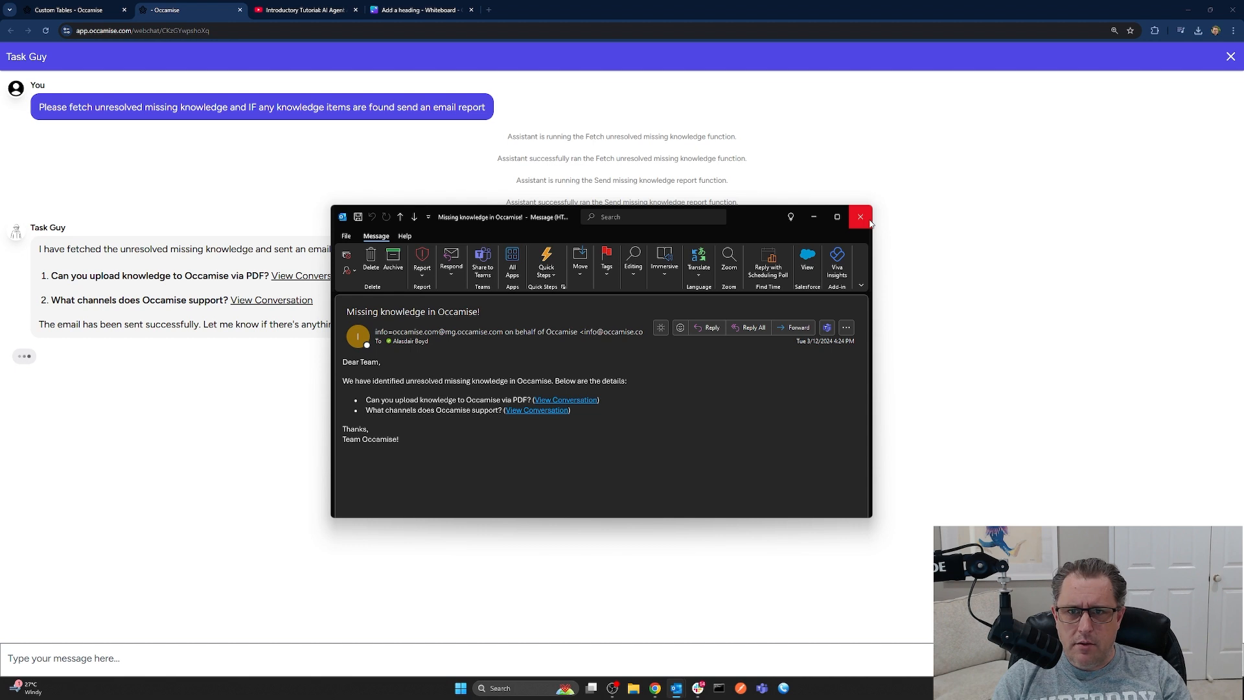
left_click(870, 223)
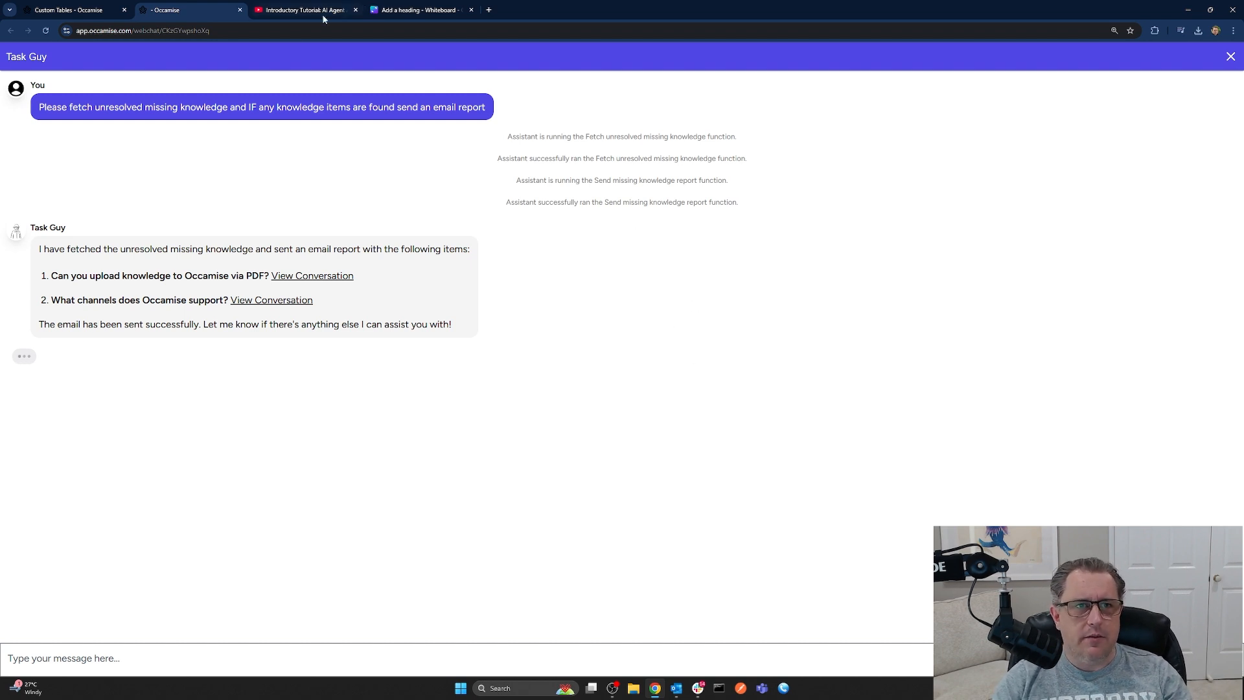
Go back to Occamise's Scheduled Tasks list showing the Missing knowledge check task
left_click(118, 8)
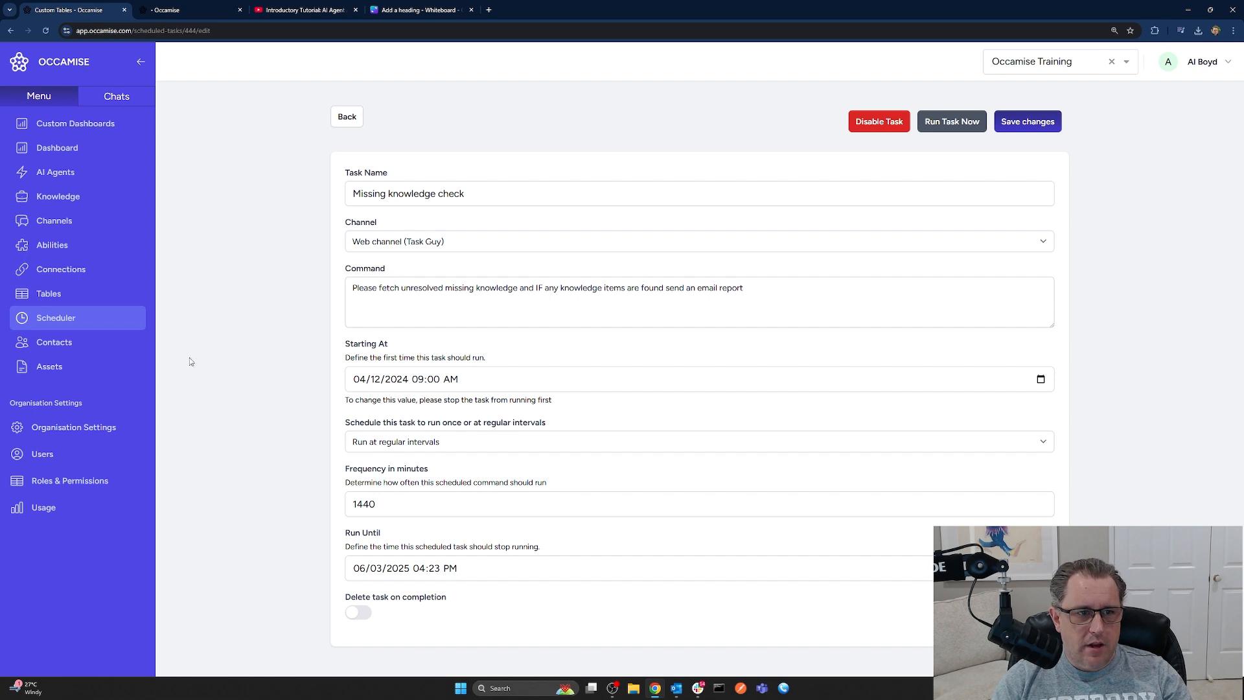
left_click(64, 320)
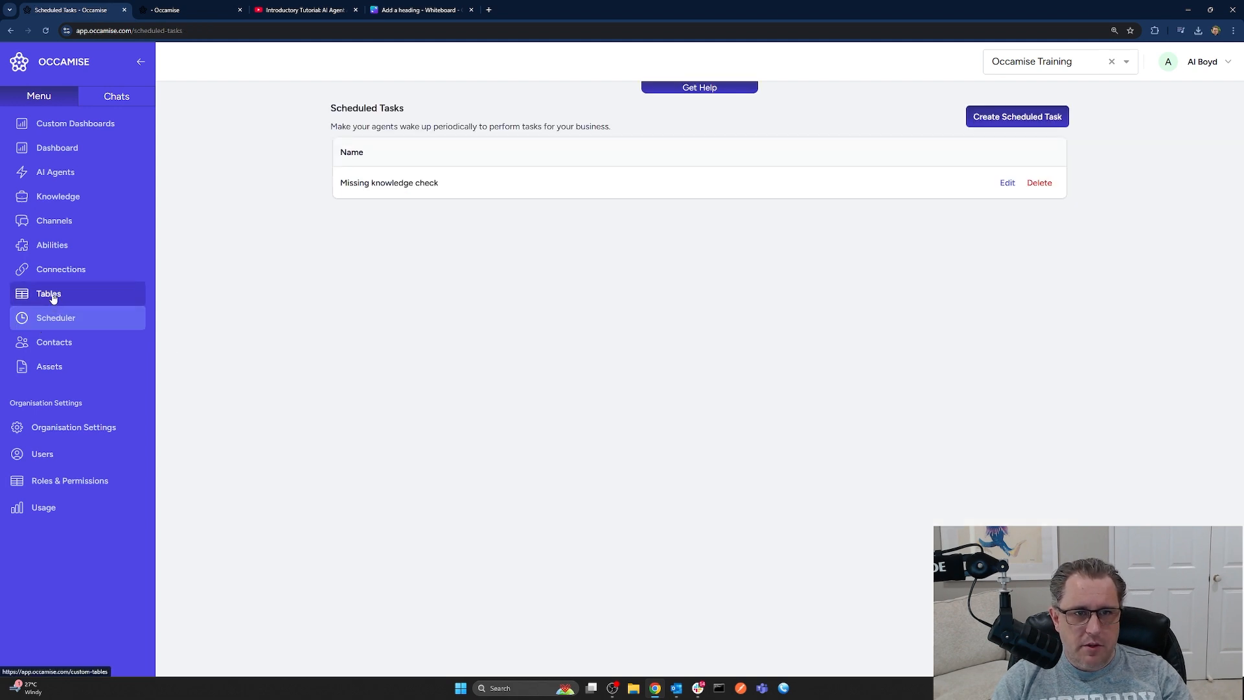
left_click(53, 296)
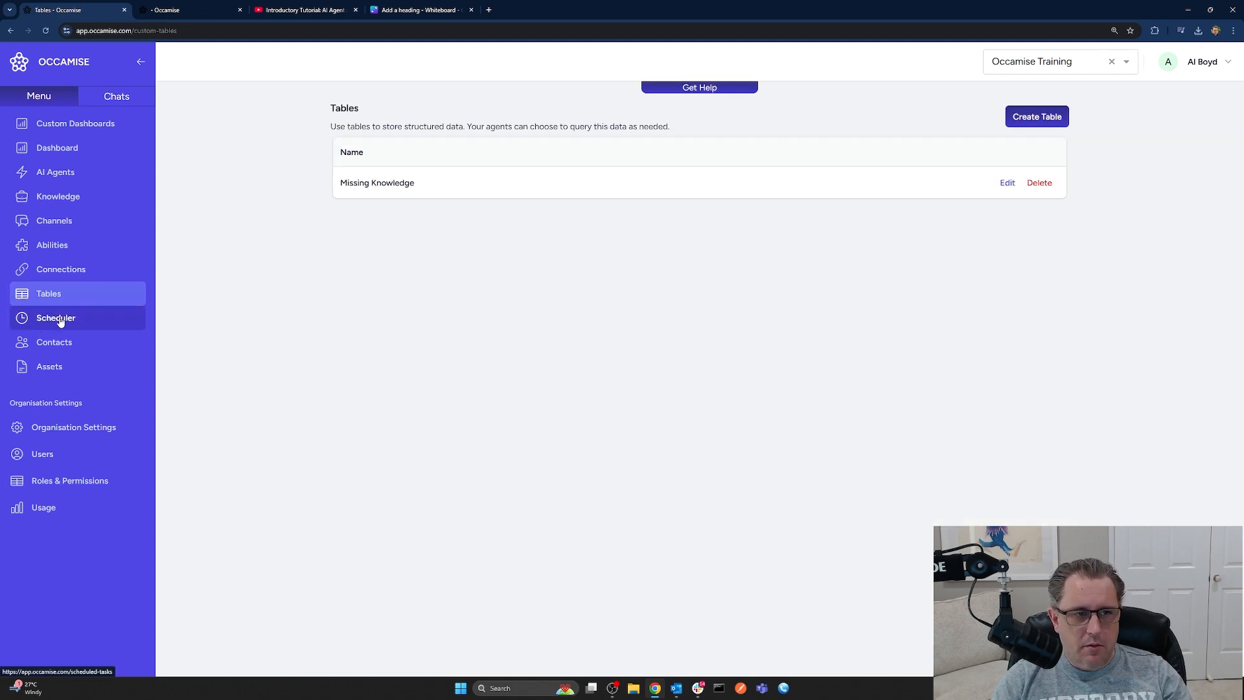
left_click(61, 323)
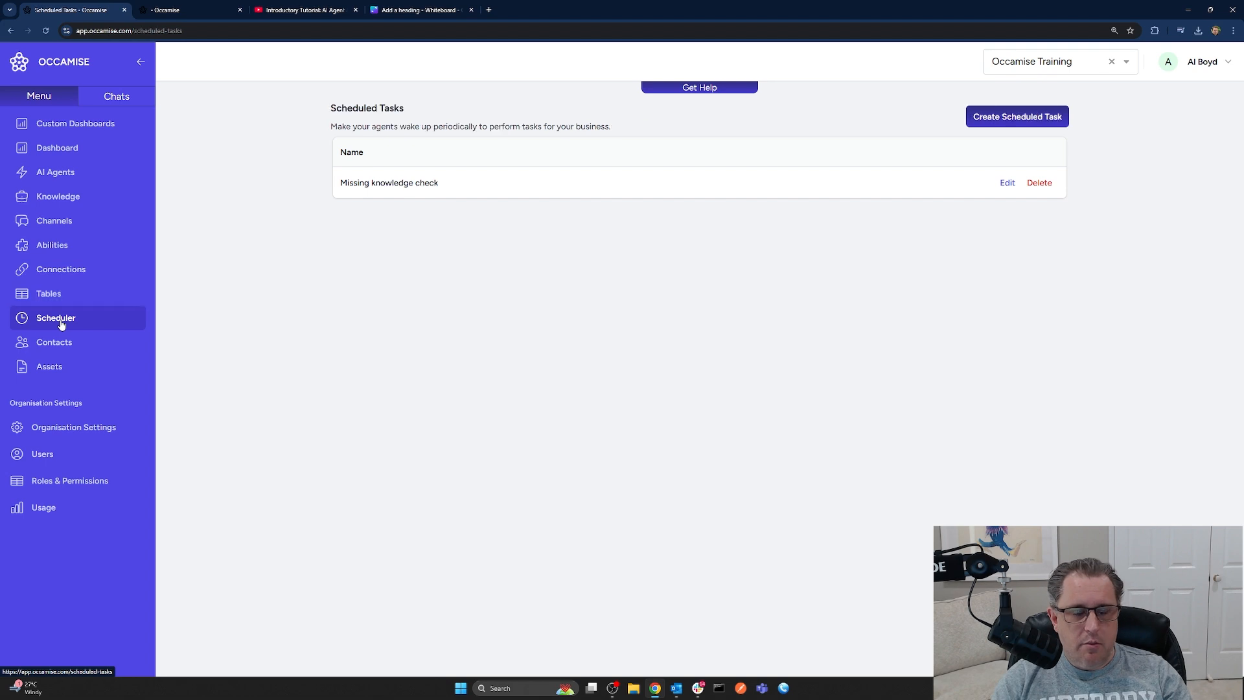